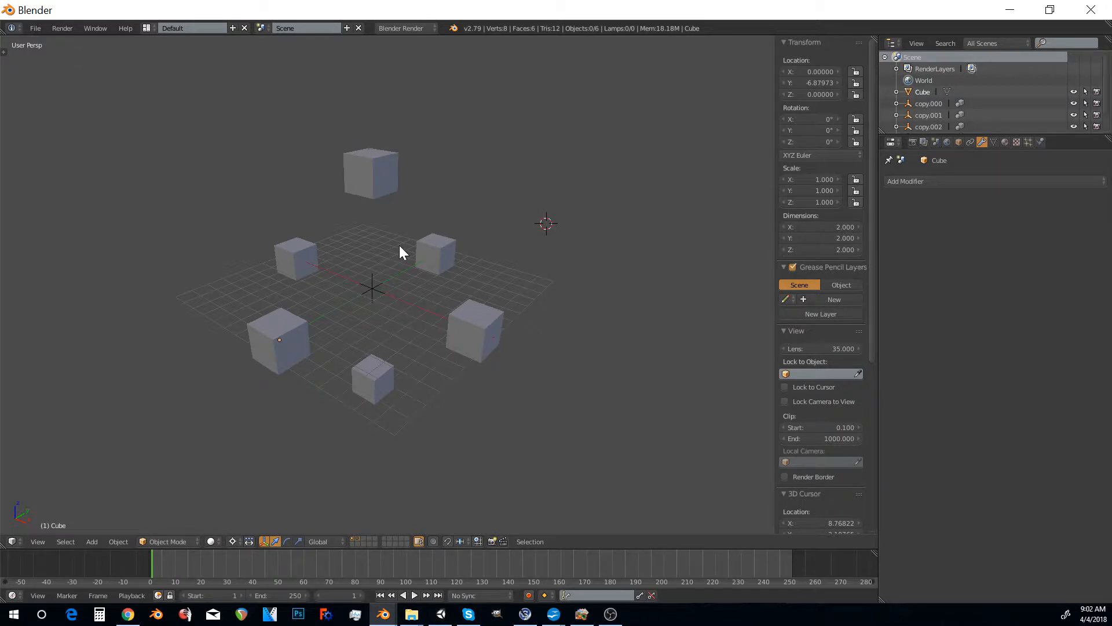
Switch to the empty third layer, add a UV sphere and place a linked duplicate at about X 2.6, Y -2.5, Z 6.1
{"action": "right_click", "coordinate": [288, 328]}
{"action": "left_click", "coordinate": [363, 541]}
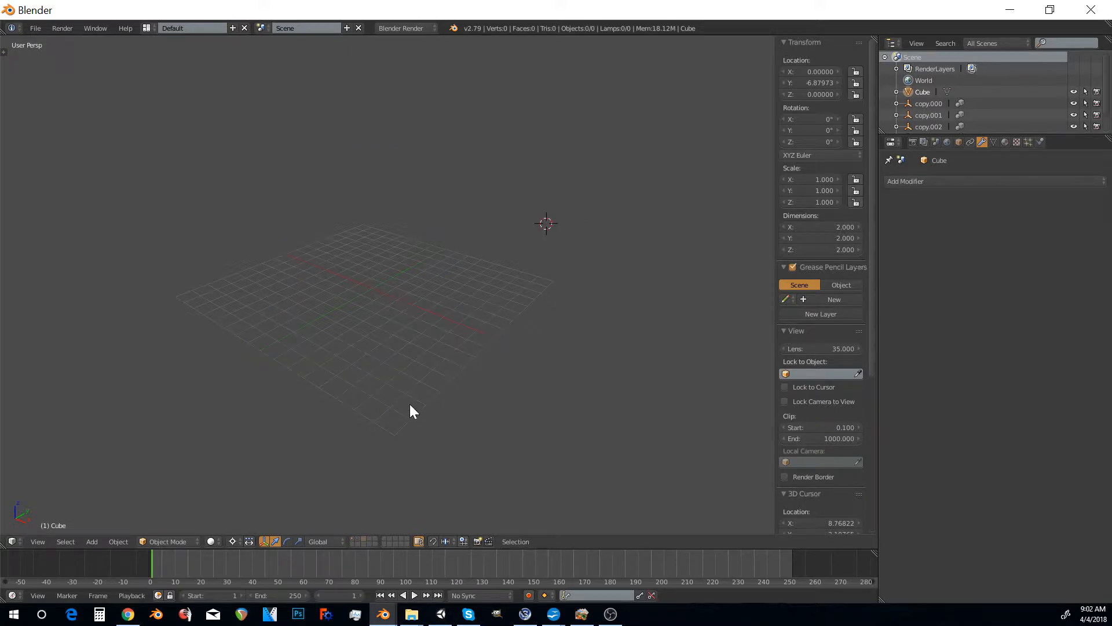
{"action": "key", "text": "shift+a"}
{"action": "mouse_move", "coordinate": [409, 405]}
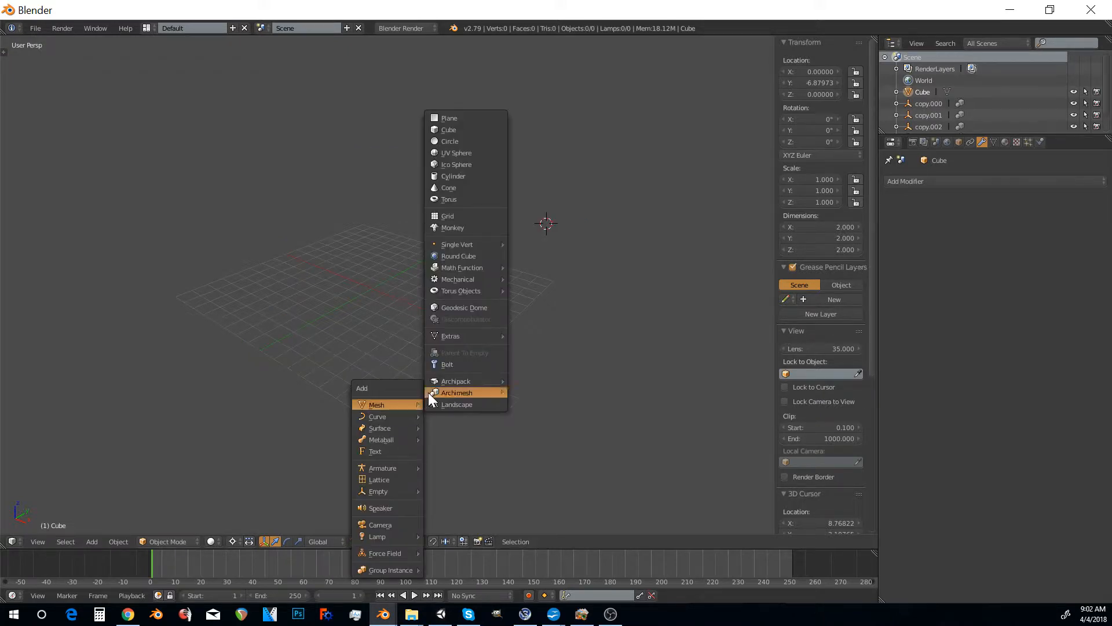
{"action": "left_click", "coordinate": [456, 152]}
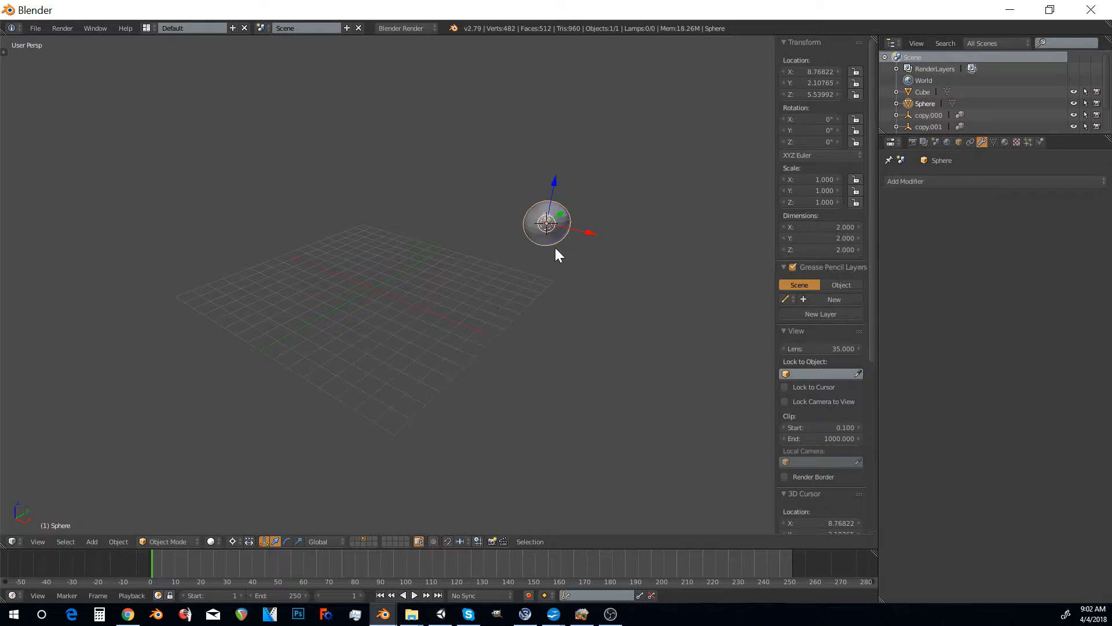
{"action": "key", "text": "shift+d"}
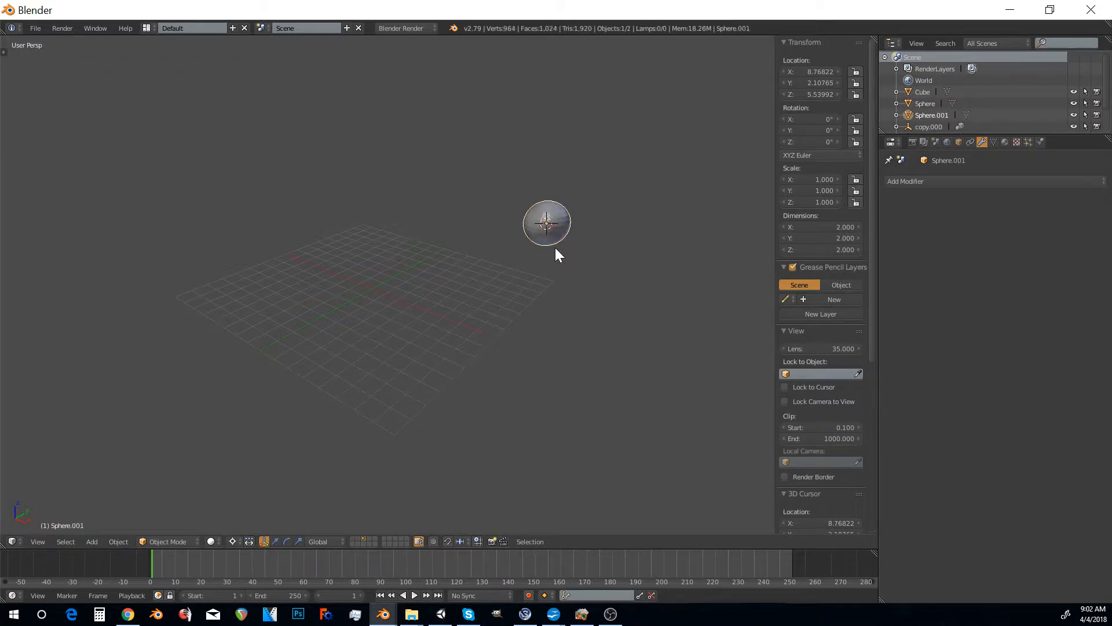
{"action": "left_click", "coordinate": [387, 233]}
Pull one side vertex of the shared sphere mesh outward into a spike, making the sphere about 2.5 units long in X
{"action": "key", "text": "Tab"}
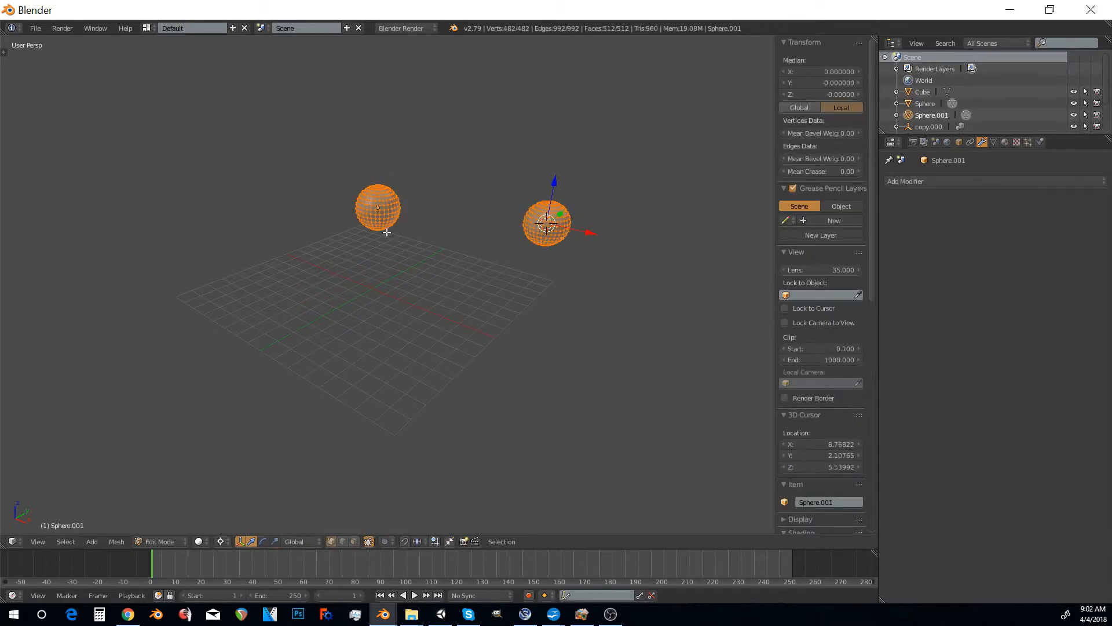
{"action": "right_click_drag", "start_coordinate": [394, 201], "coordinate": [400, 212]}
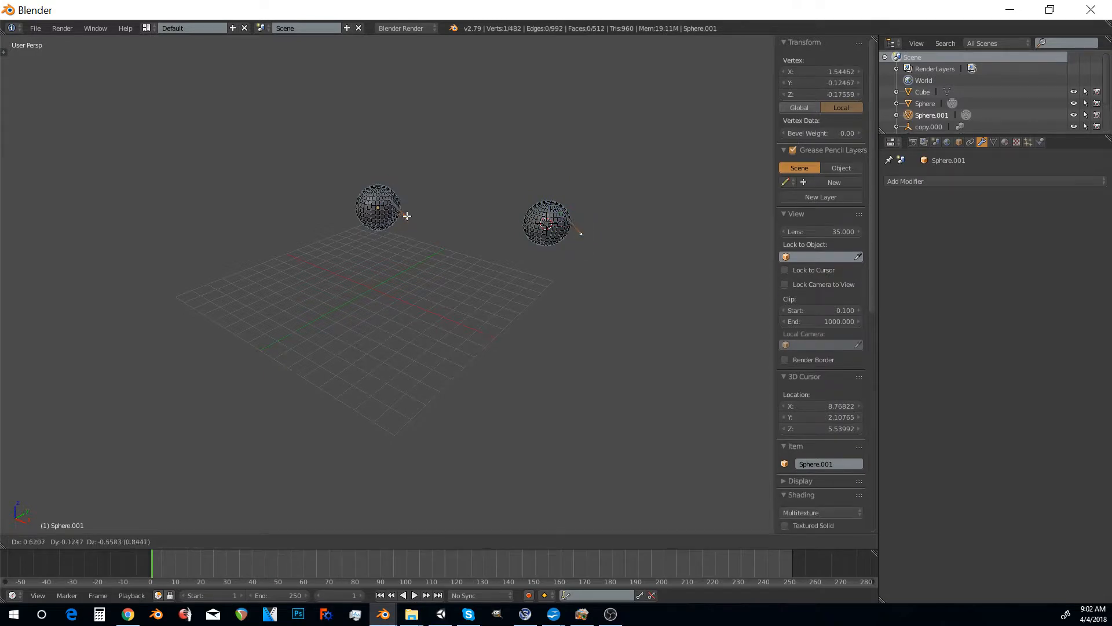
{"action": "left_click", "coordinate": [406, 214]}
{"action": "key", "text": "Tab"}
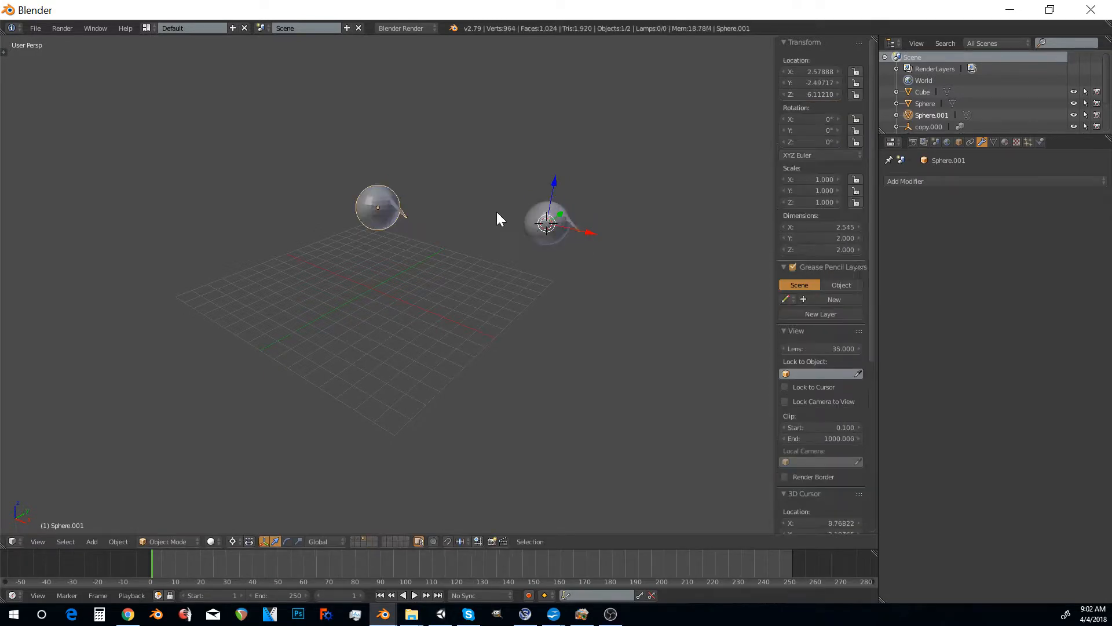
Examine the duplicate sphere's mesh data and object properties to see what it shares with the original
{"action": "left_click", "coordinate": [993, 142]}
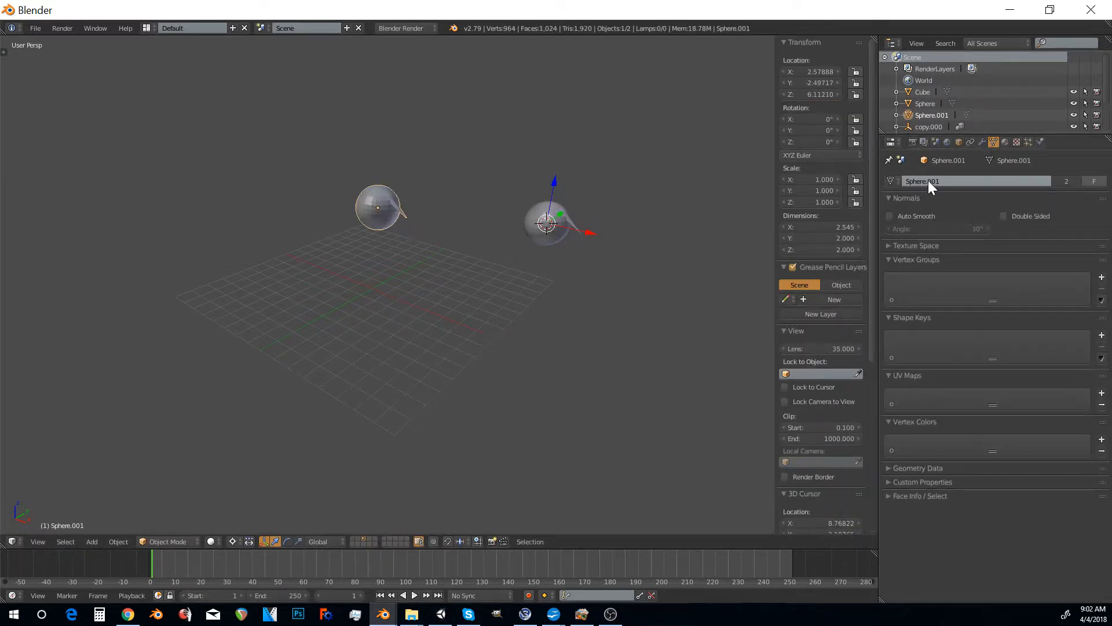
{"action": "left_click", "coordinate": [960, 142]}
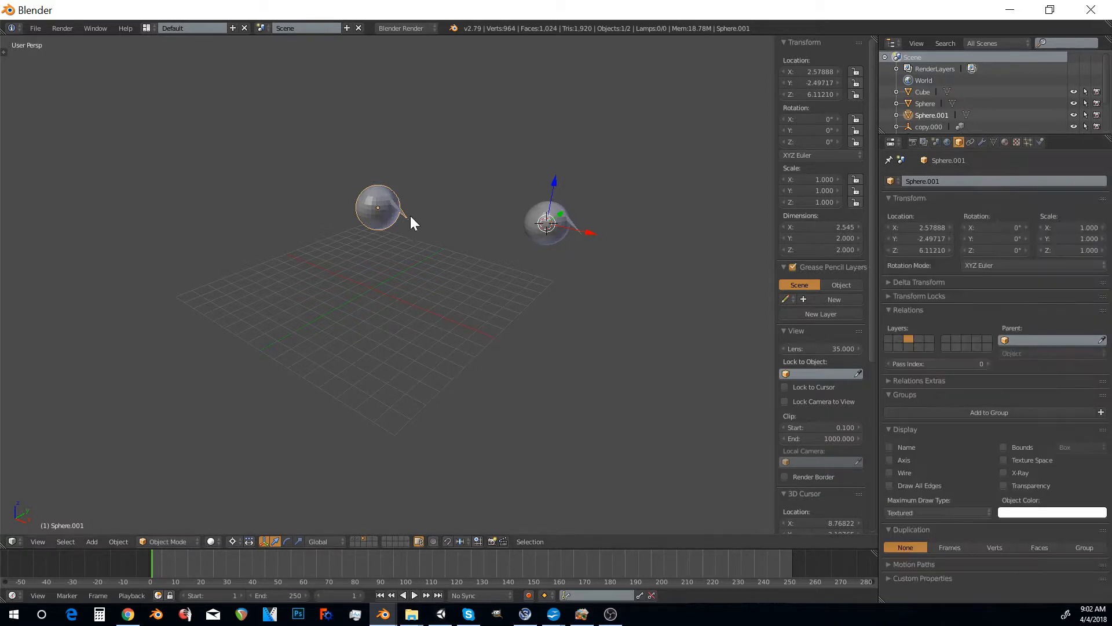
{"action": "middle_click_drag", "start_coordinate": [442, 238], "coordinate": [433, 245], "text": "shift"}
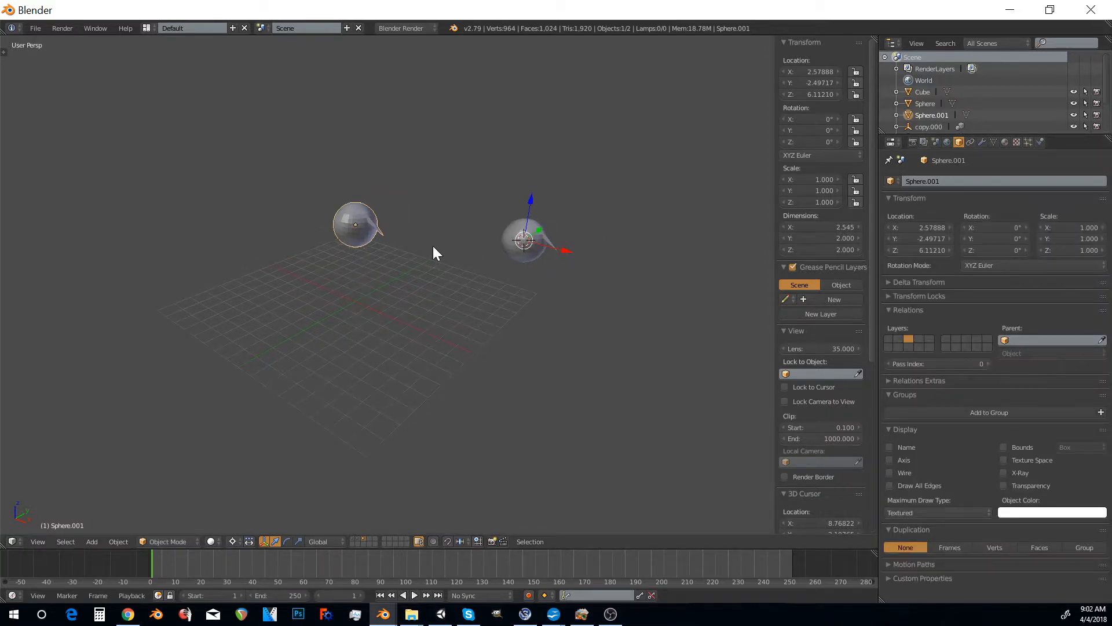
{"action": "middle_click_drag", "start_coordinate": [433, 246], "coordinate": [435, 259], "text": "shift"}
{"action": "right_click", "coordinate": [504, 256]}
{"action": "right_click", "coordinate": [374, 236]}
Add a Mirror modifier to the original sphere
{"action": "right_click", "coordinate": [540, 264]}
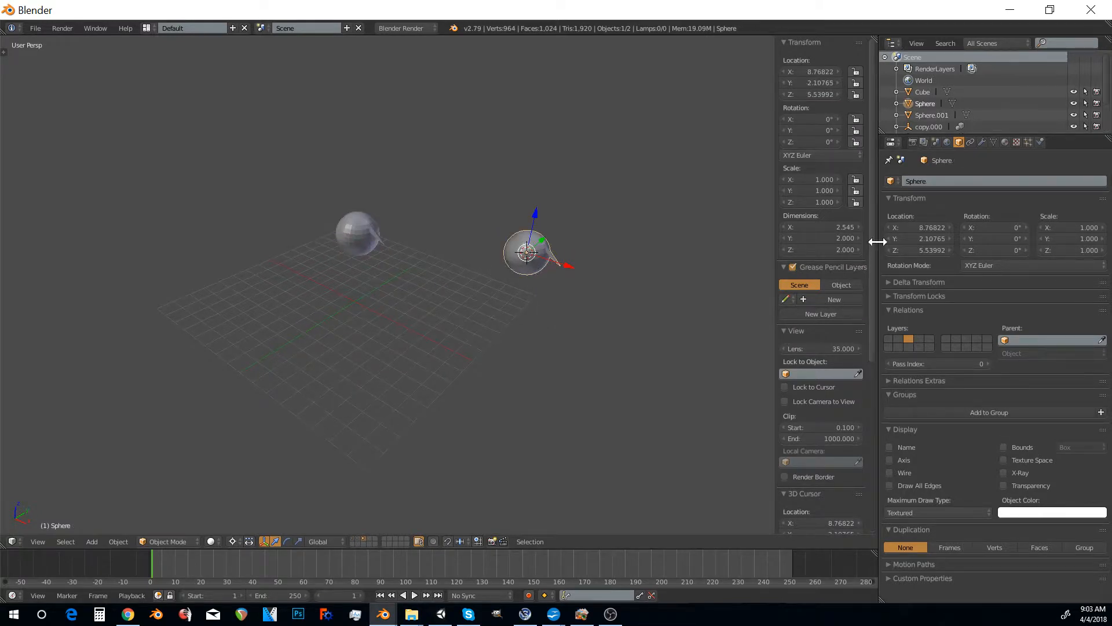
{"action": "left_click", "coordinate": [982, 141]}
{"action": "left_click", "coordinate": [912, 181]}
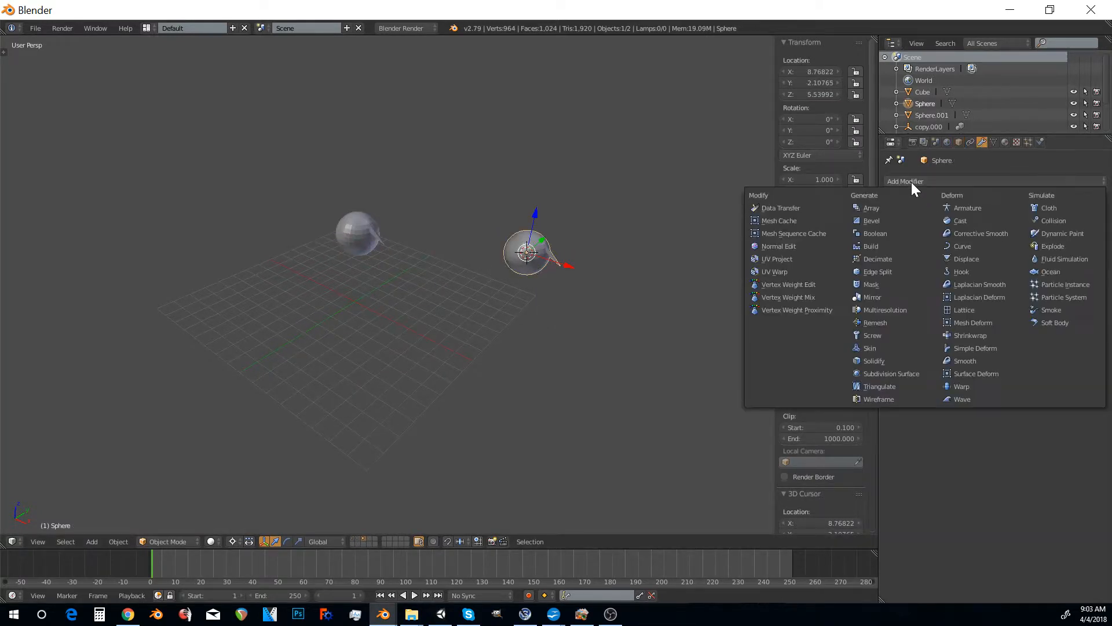
{"action": "left_click", "coordinate": [885, 298]}
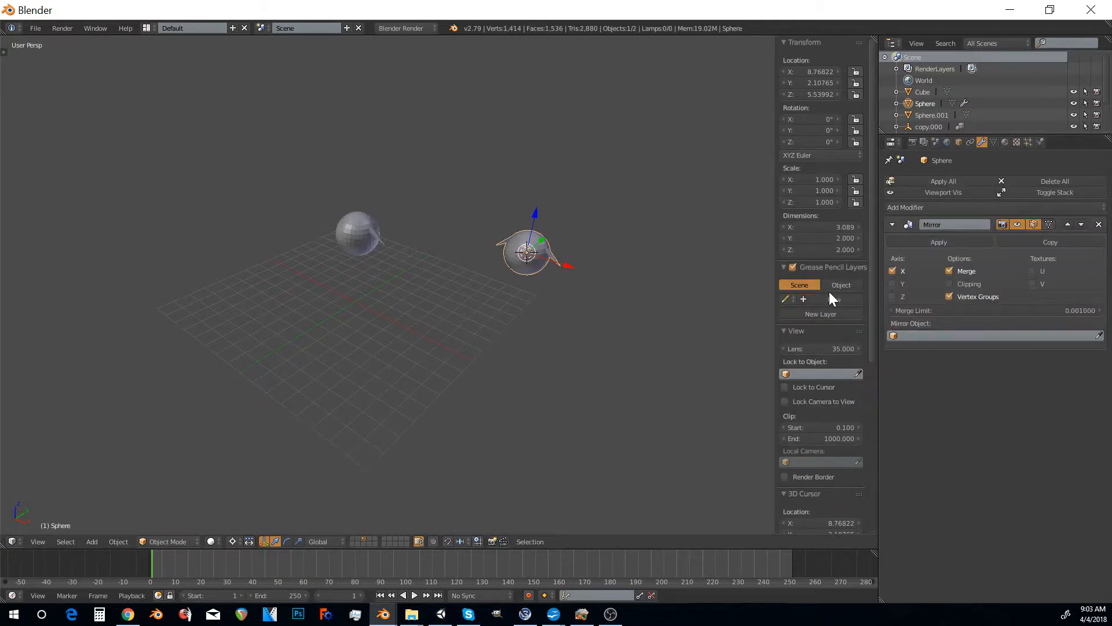
Move the original sphere's entire mesh along X away from its origin until the mirrored pair spans about 7.4 units
{"action": "key", "text": "Tab"}
{"action": "key", "text": "s"}
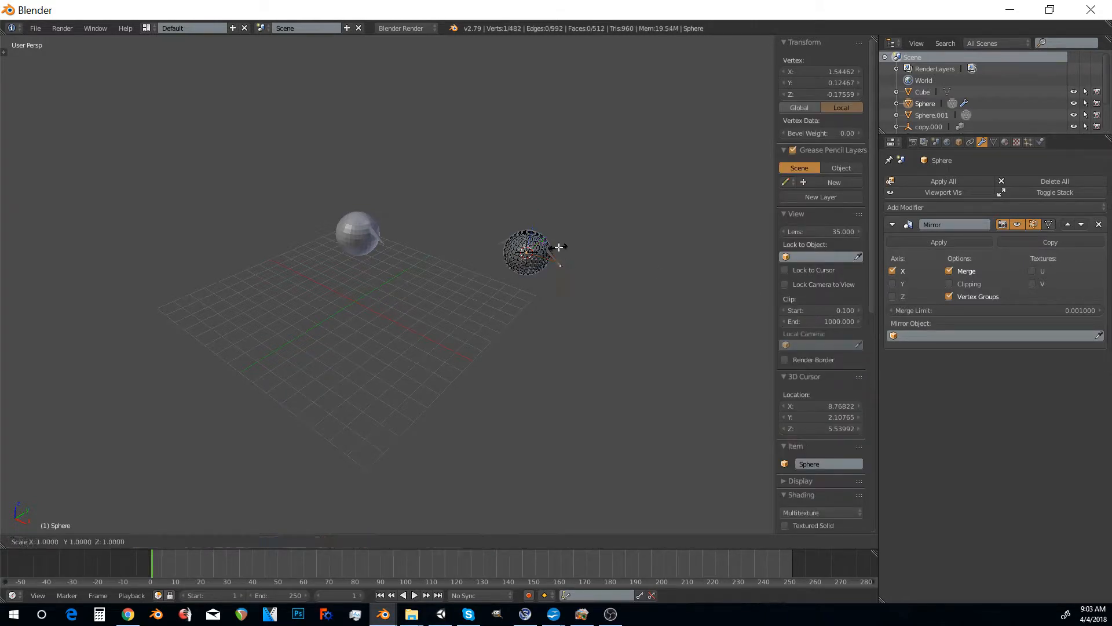
{"action": "left_click", "coordinate": [566, 256]}
{"action": "key", "text": "a"}
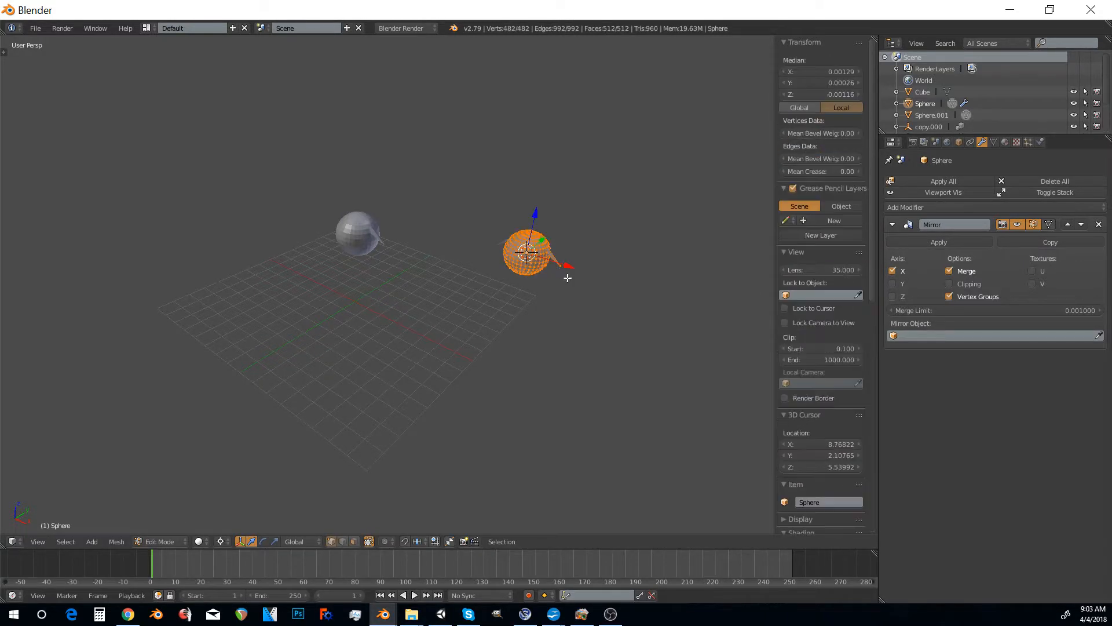
{"action": "key", "text": "g"}
{"action": "key", "text": "x"}
{"action": "left_click", "coordinate": [549, 270]}
{"action": "key", "text": "Tab"}
{"action": "middle_click_drag", "start_coordinate": [549, 270], "coordinate": [489, 306]}
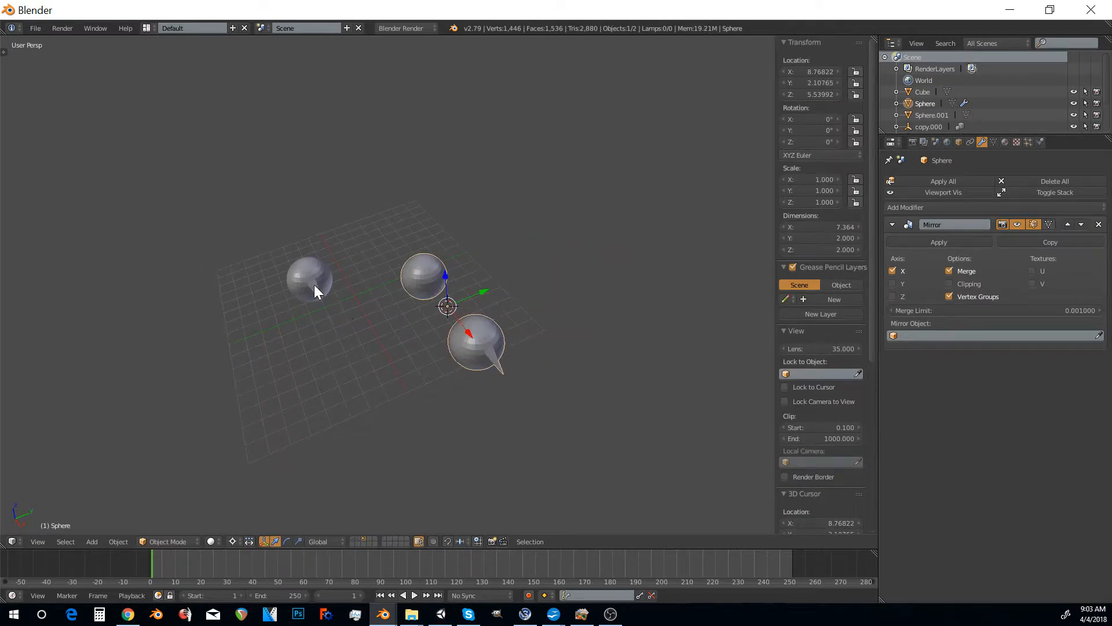
Add an Array modifier with a count of 5 to the linked duplicate sphere
{"action": "right_click", "coordinate": [306, 278]}
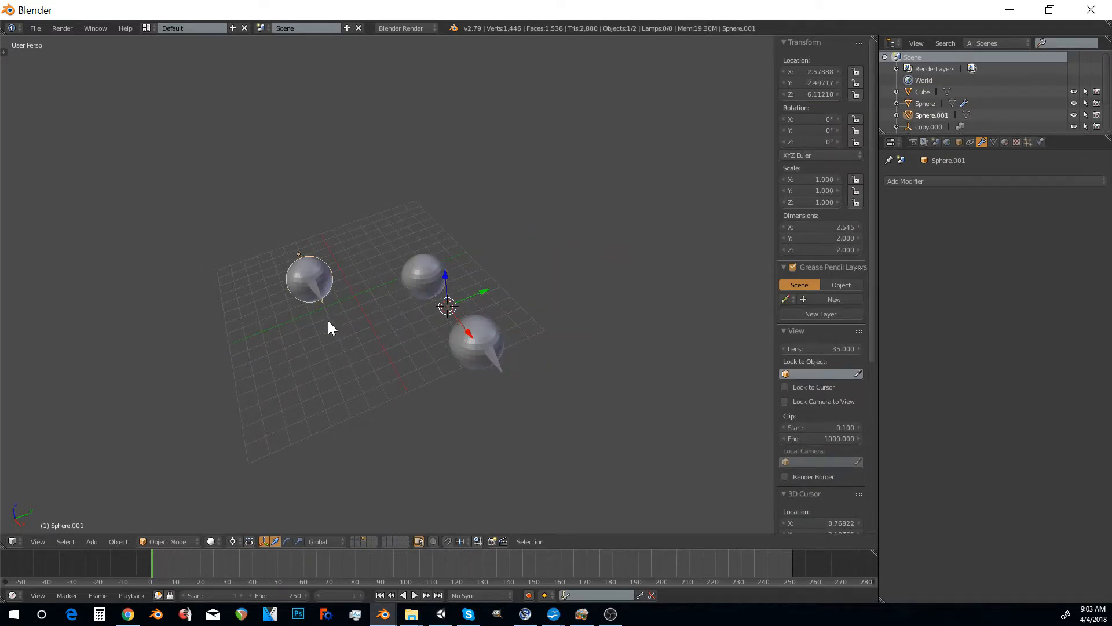
{"action": "middle_click_drag", "start_coordinate": [377, 321], "coordinate": [467, 272]}
{"action": "right_click", "coordinate": [556, 313]}
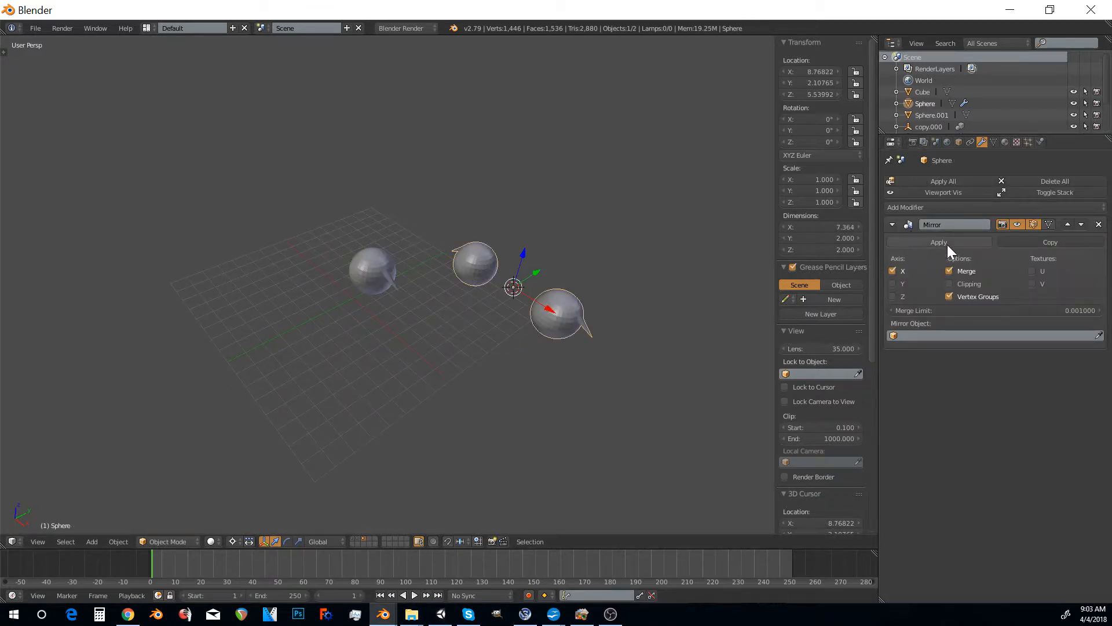
{"action": "middle_click_drag", "start_coordinate": [538, 277], "coordinate": [386, 277]}
{"action": "right_click", "coordinate": [383, 272]}
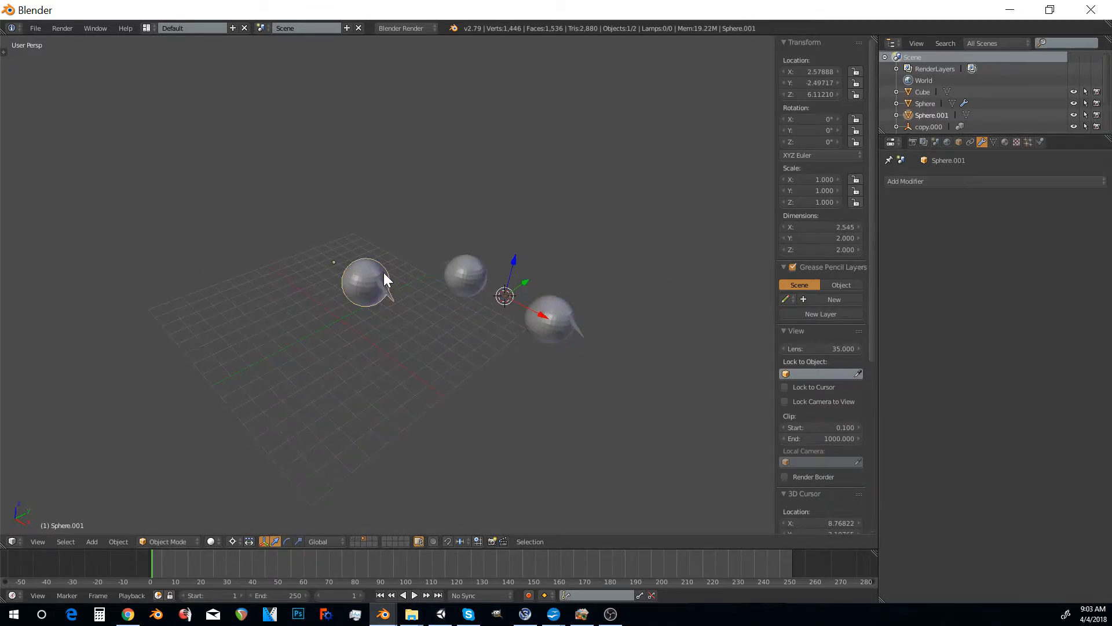
{"action": "left_click", "coordinate": [921, 181]}
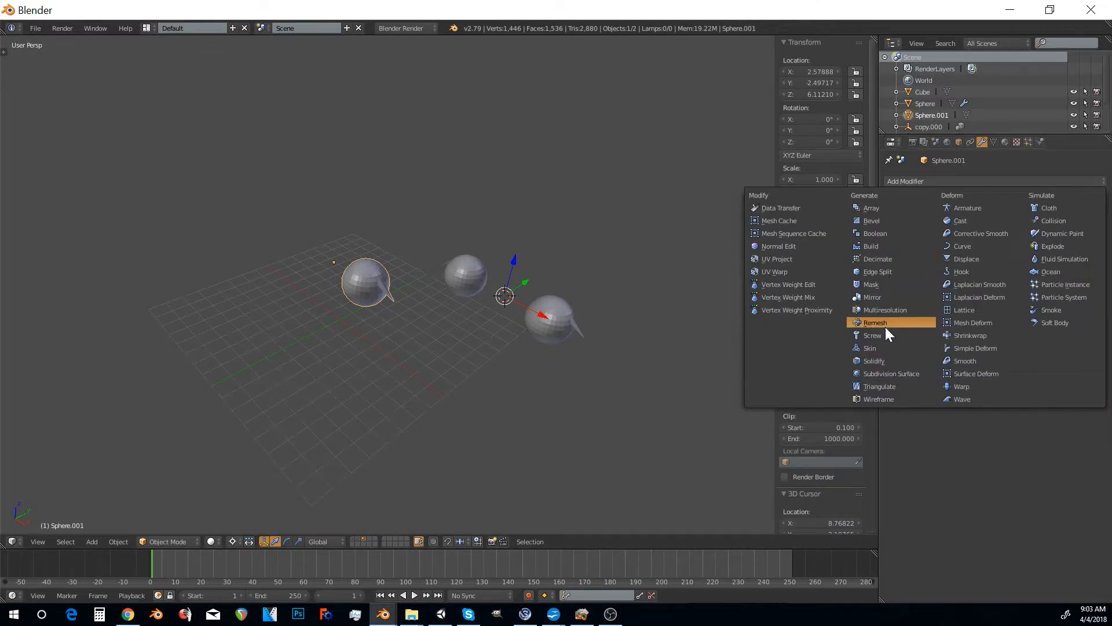
{"action": "left_click", "coordinate": [888, 208]}
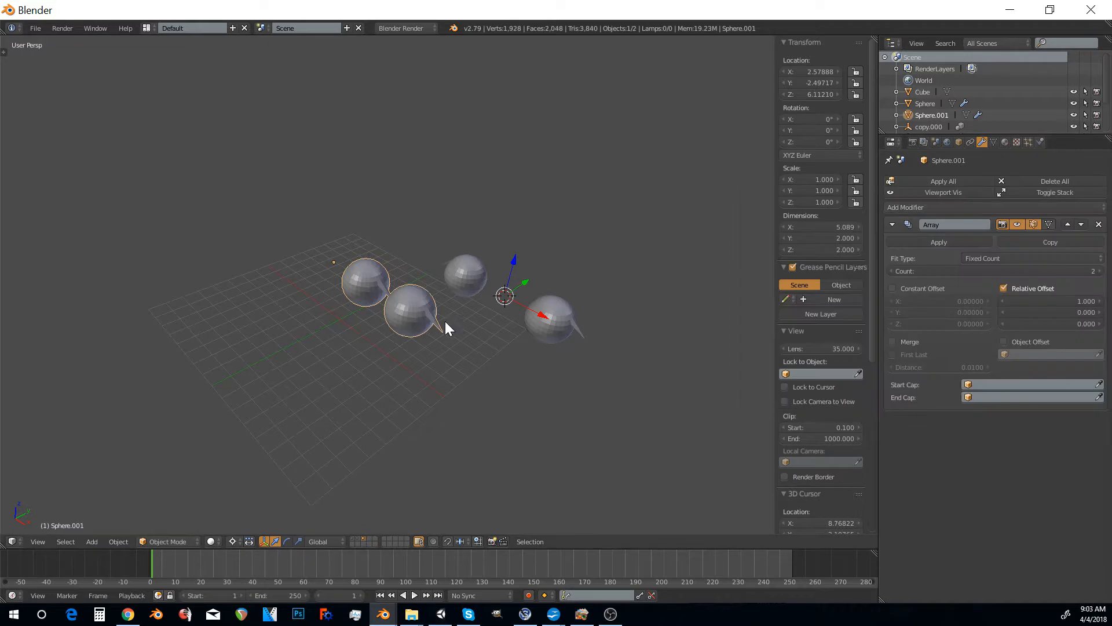
{"action": "left_click_drag", "start_coordinate": [1083, 271], "coordinate": [1101, 272]}
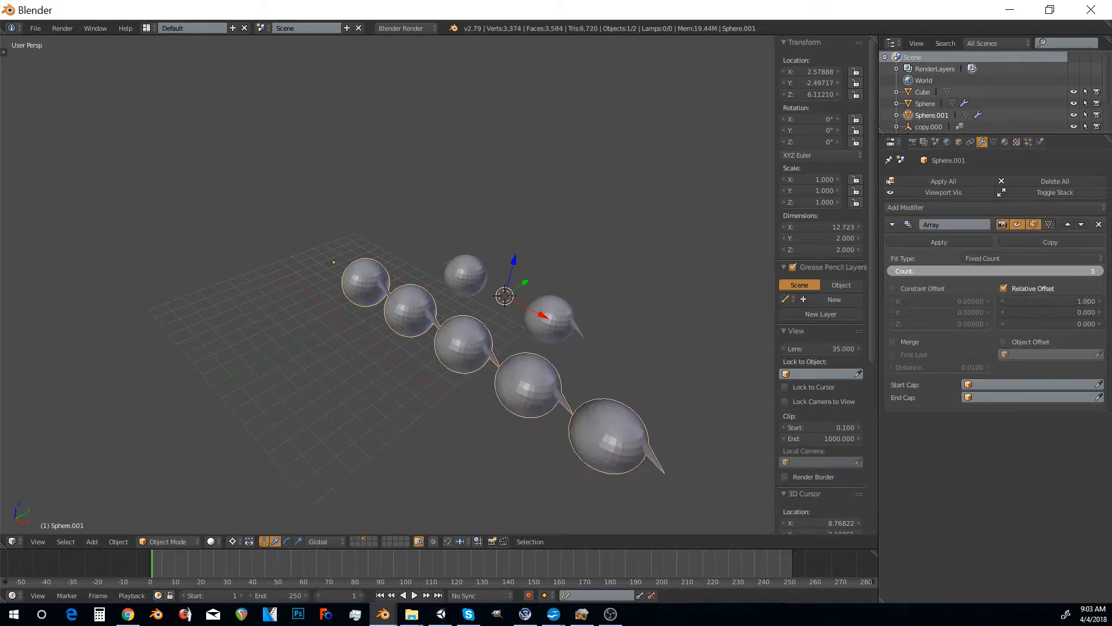
Raise the tip vertex of the spike in the original sphere's mesh so the spike points upward
{"action": "middle_click_drag", "start_coordinate": [617, 319], "coordinate": [334, 296]}
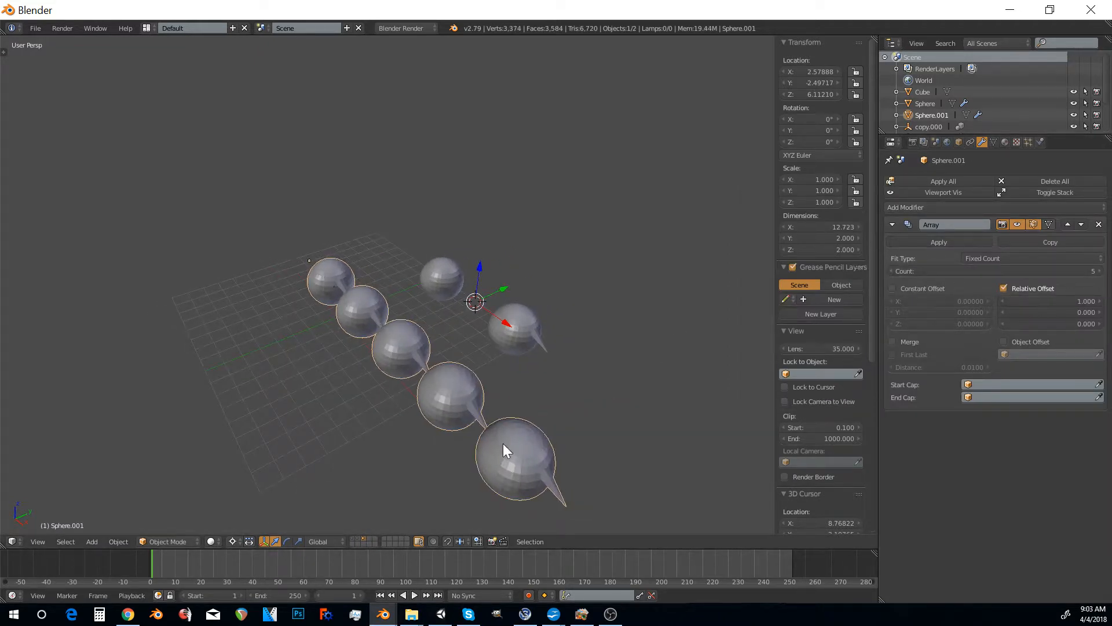
{"action": "right_click", "coordinate": [509, 331]}
{"action": "right_click", "coordinate": [321, 275]}
{"action": "right_click", "coordinate": [524, 341]}
{"action": "key", "text": "Tab"}
{"action": "right_click_drag", "start_coordinate": [546, 349], "coordinate": [565, 329]}
{"action": "key", "text": "Tab"}
{"action": "middle_click_drag", "start_coordinate": [471, 374], "coordinate": [451, 385]}
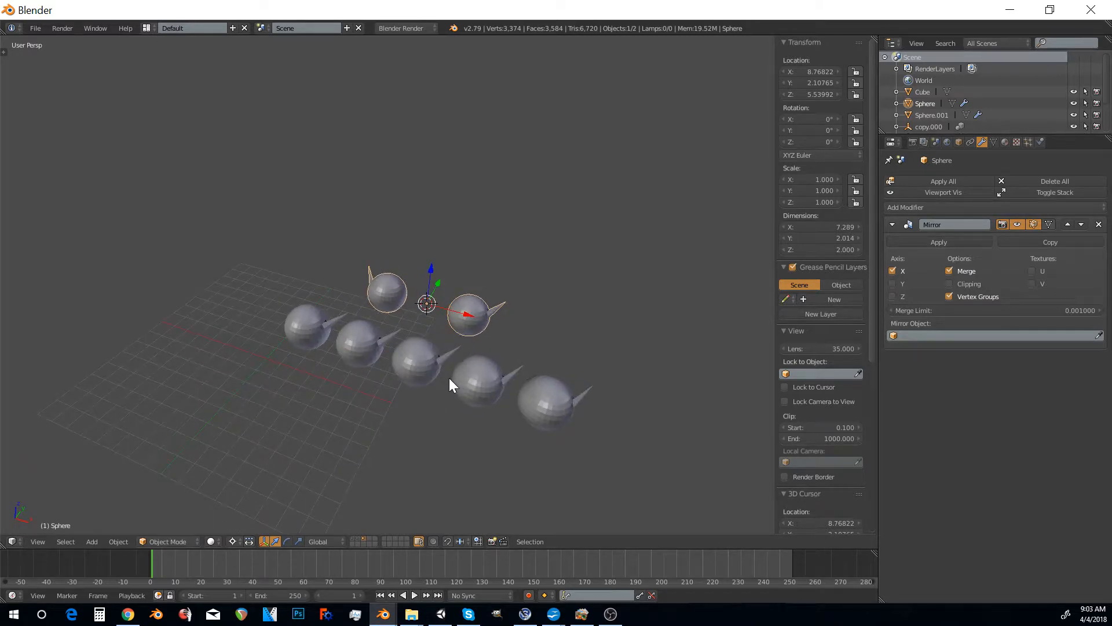
Switch to the first layer holding the original cube and show the second layer with its copies as well
{"action": "left_click", "coordinate": [353, 539]}
{"action": "middle_click_drag", "start_coordinate": [349, 455], "coordinate": [351, 352]}
{"action": "right_click", "coordinate": [311, 323]}
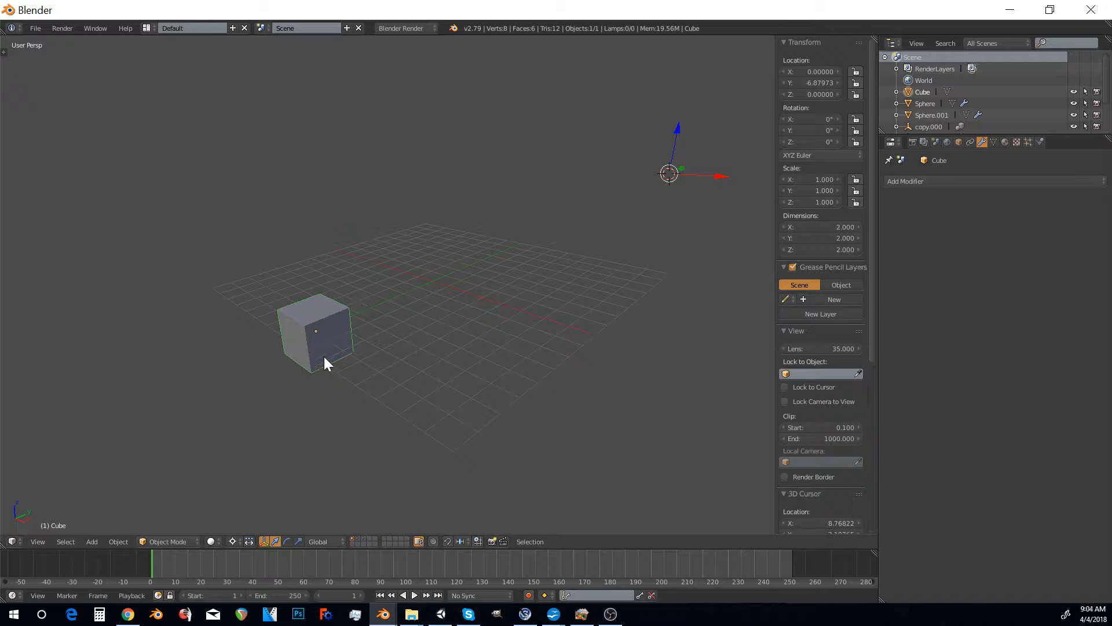
{"action": "middle_click_drag", "start_coordinate": [332, 304], "coordinate": [323, 315]}
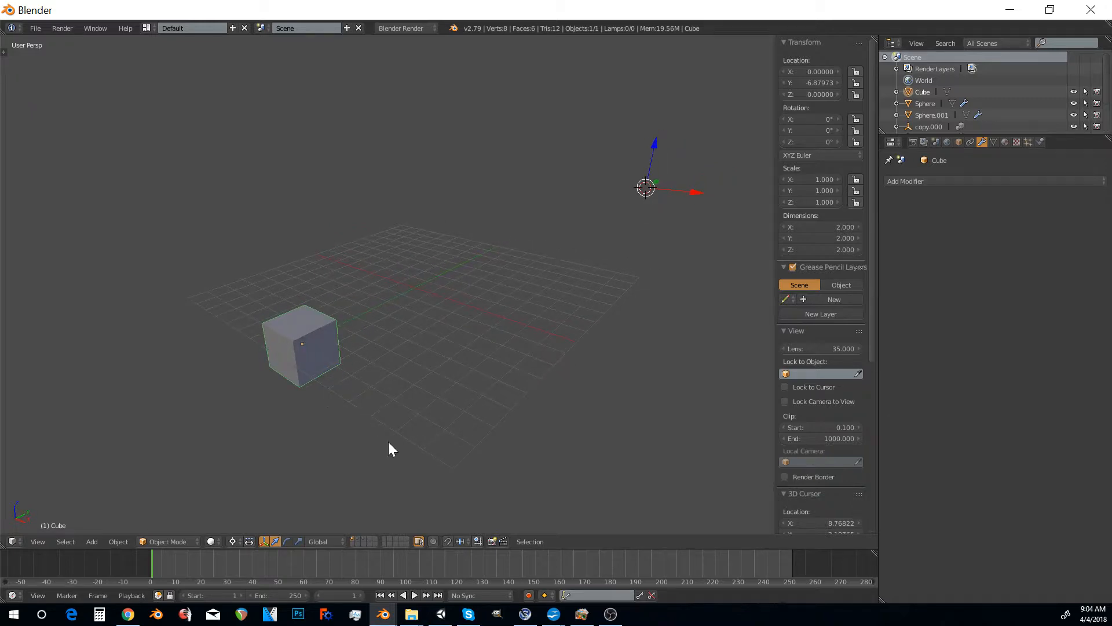
{"action": "left_click", "coordinate": [358, 539], "text": "shift"}
Examine the rotation and group duplication settings of the individual cube copies and compare them with the original cube
{"action": "right_click", "coordinate": [349, 254]}
{"action": "right_click", "coordinate": [419, 134]}
{"action": "right_click", "coordinate": [485, 235]}
{"action": "right_click", "coordinate": [547, 324]}
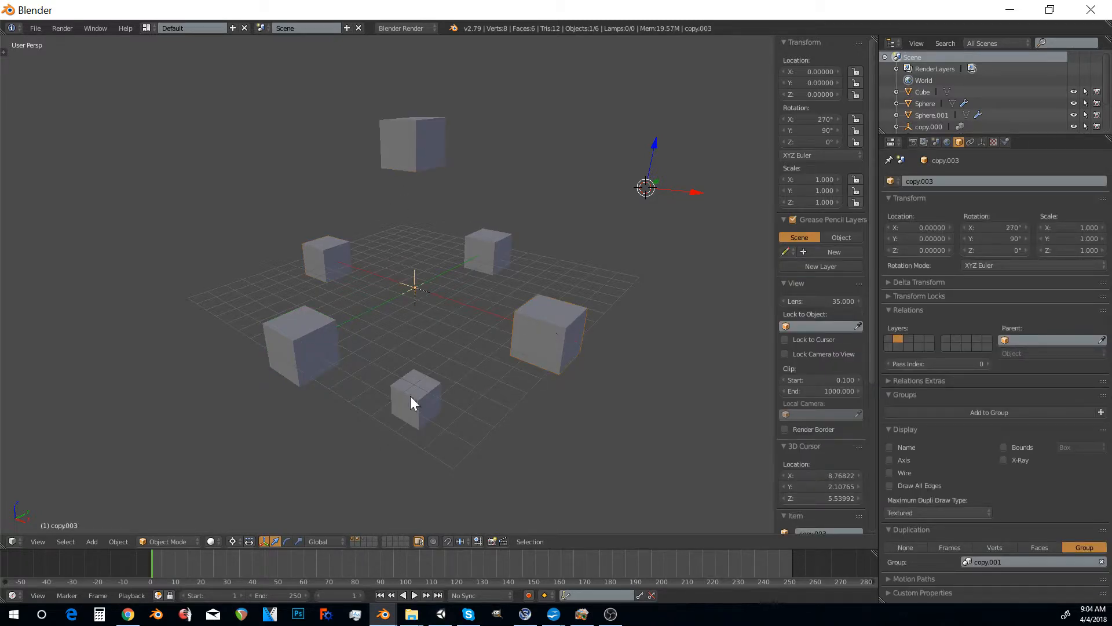
{"action": "right_click", "coordinate": [322, 356]}
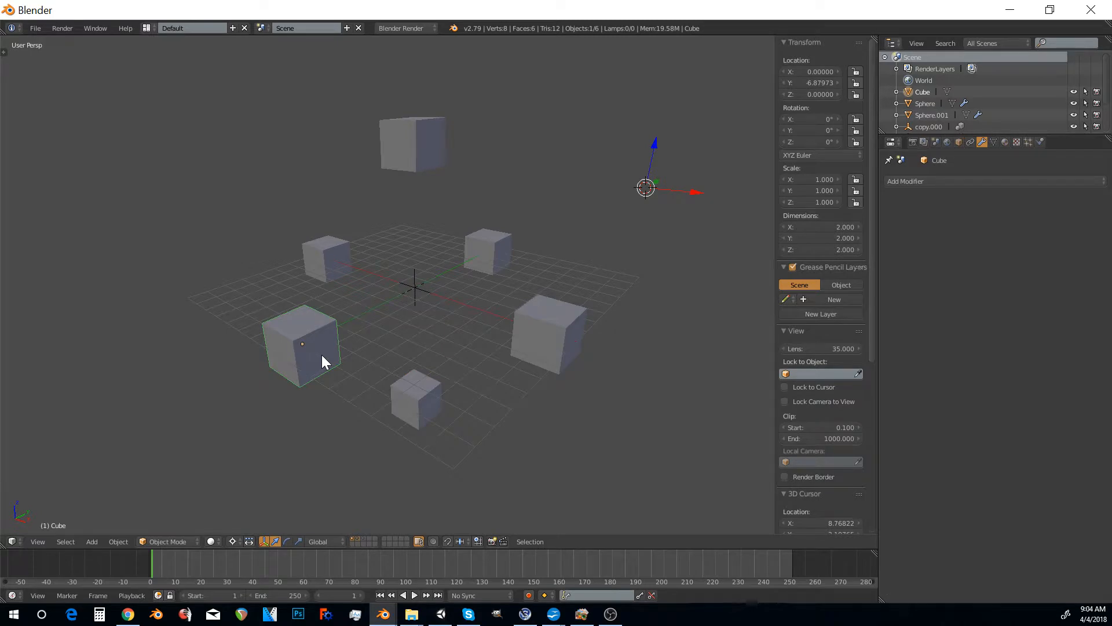
{"action": "middle_click_drag", "start_coordinate": [415, 304], "coordinate": [423, 335]}
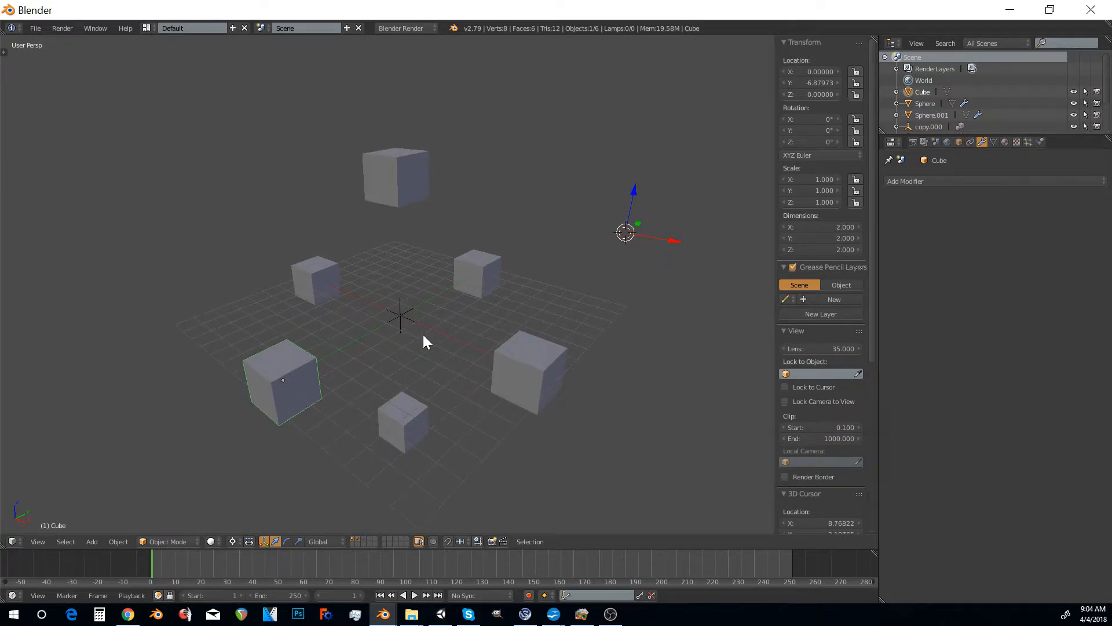
{"action": "middle_click_drag", "start_coordinate": [317, 384], "coordinate": [334, 370]}
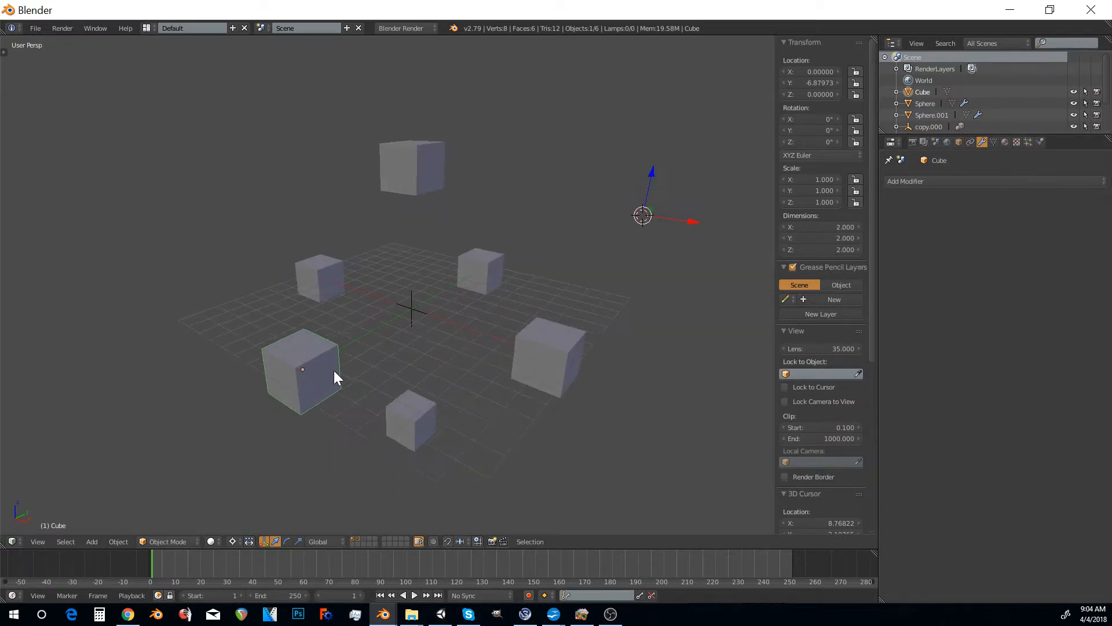
{"action": "right_click", "coordinate": [325, 265]}
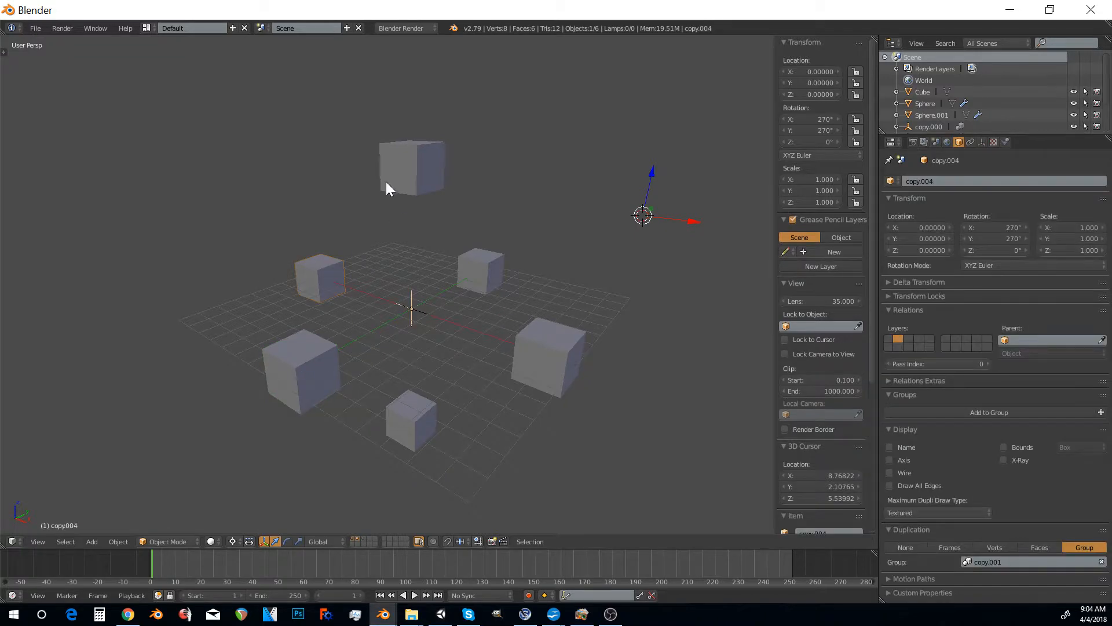
{"action": "right_click", "coordinate": [533, 334]}
Select the original cube and try moving it to check how the copies follow
{"action": "right_click", "coordinate": [322, 364]}
{"action": "key", "text": "g"}
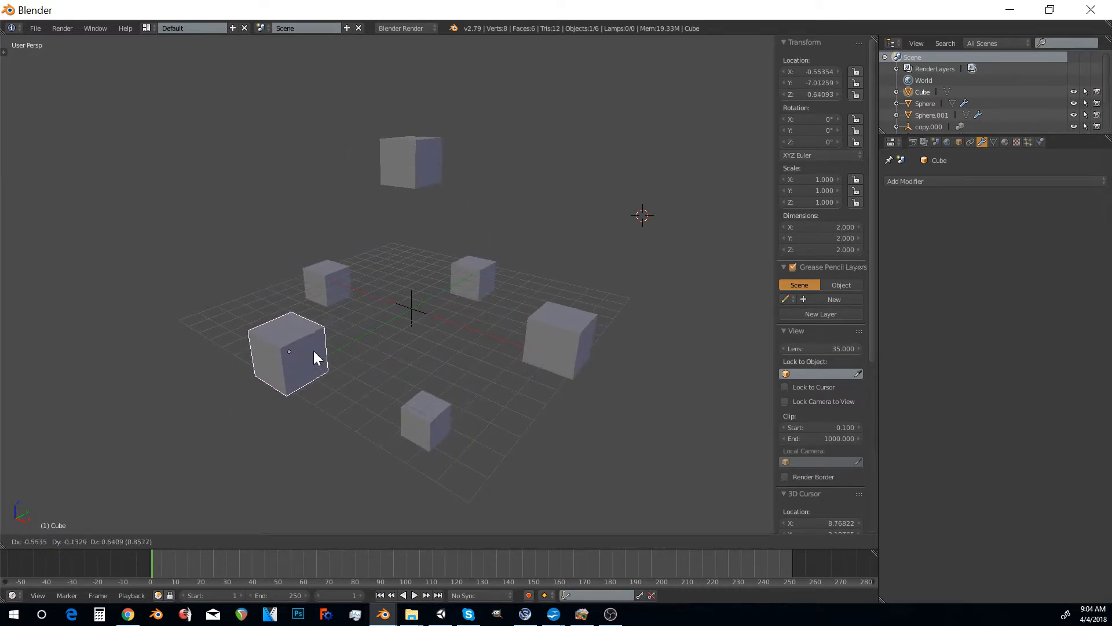
{"action": "key", "text": "Escape"}
Add an Array modifier with a count of 4 to the original cube
{"action": "left_click", "coordinate": [923, 180]}
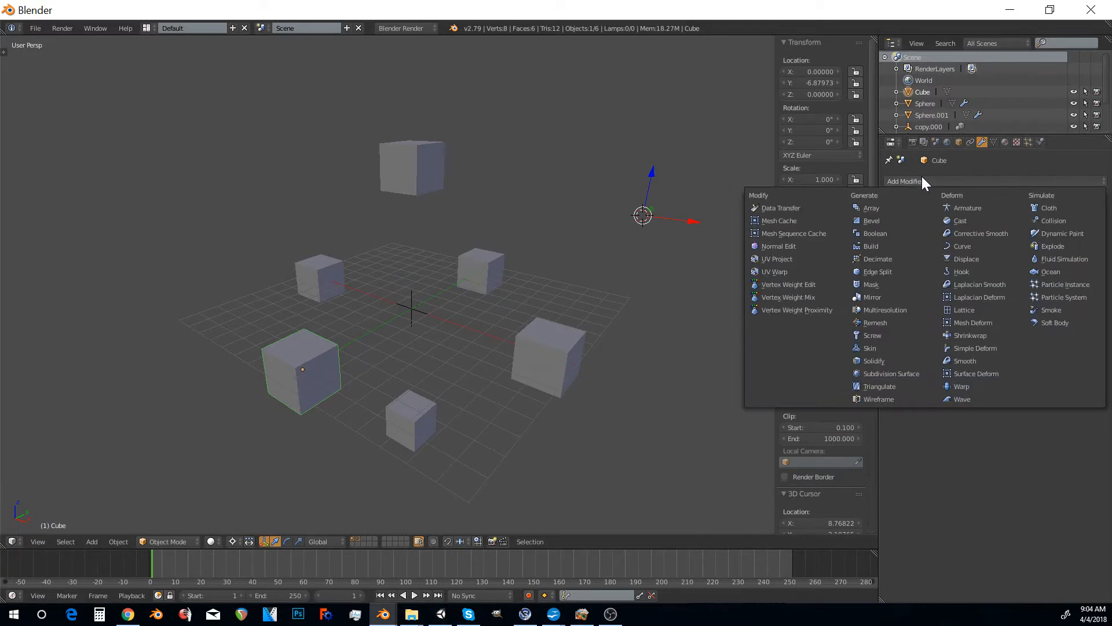
{"action": "left_click", "coordinate": [881, 209]}
{"action": "middle_click_drag", "start_coordinate": [453, 312], "coordinate": [513, 283]}
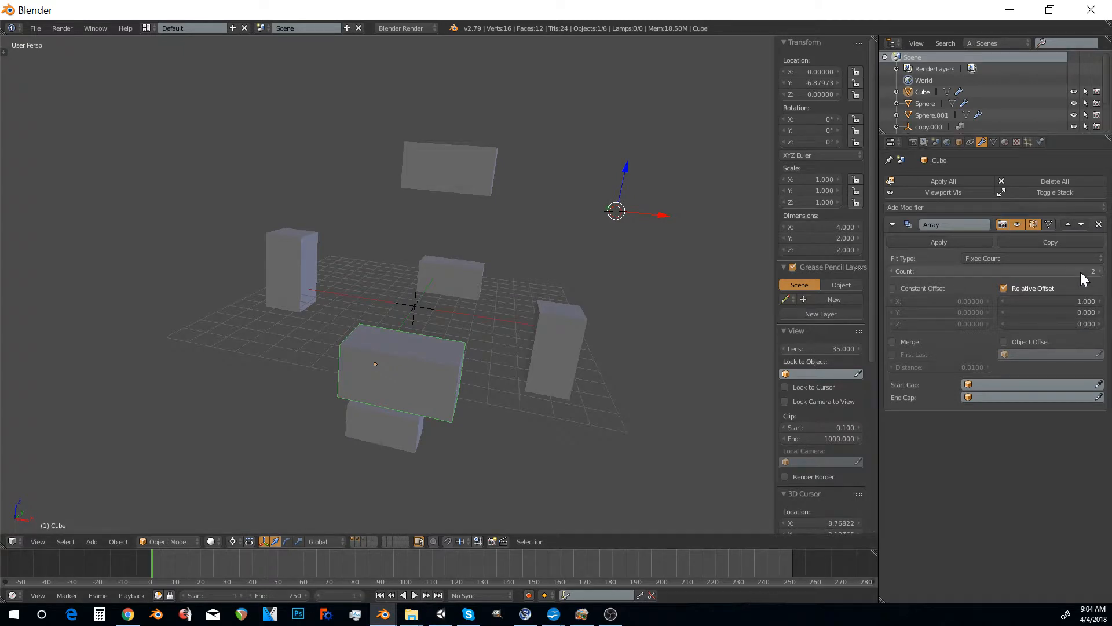
{"action": "mouse_move", "coordinate": [1080, 273]}
{"action": "left_mouse_down"}
{"action": "mouse_move", "coordinate": [1104, 273]}
{"action": "mouse_move", "coordinate": [1084, 272]}
{"action": "left_mouse_up"}
{"action": "scroll", "coordinate": [613, 332], "scroll_direction": "down", "scroll_amount": 1}
{"action": "middle_click_drag", "start_coordinate": [614, 334], "coordinate": [408, 356]}
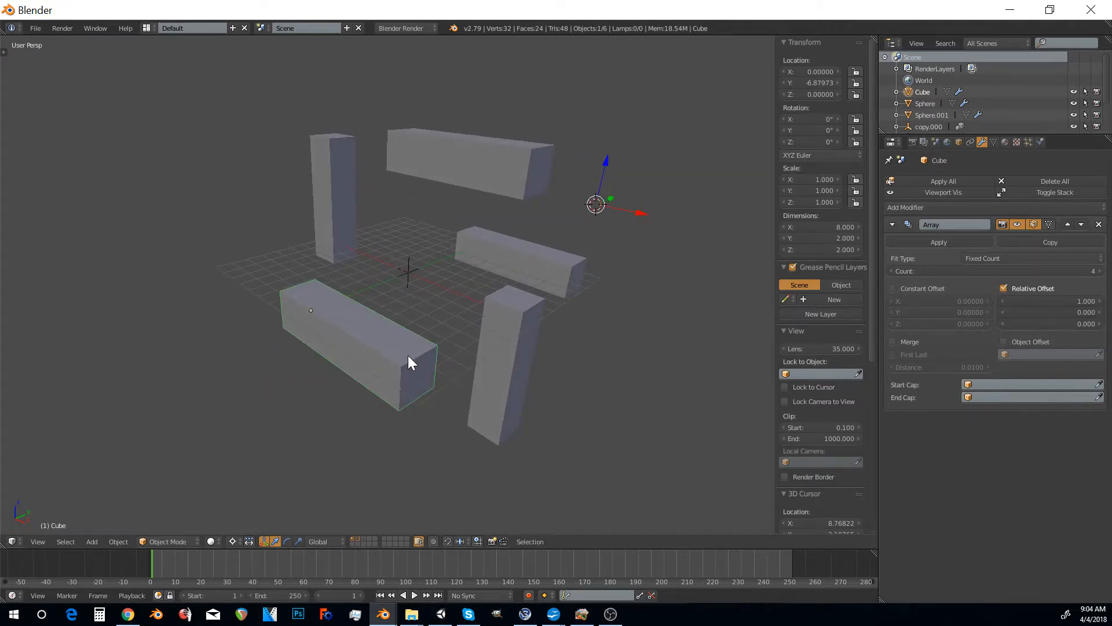
Snap the 3D cursor to the scene centre and set its Y location to -14.63
{"action": "key", "text": "shift+s"}
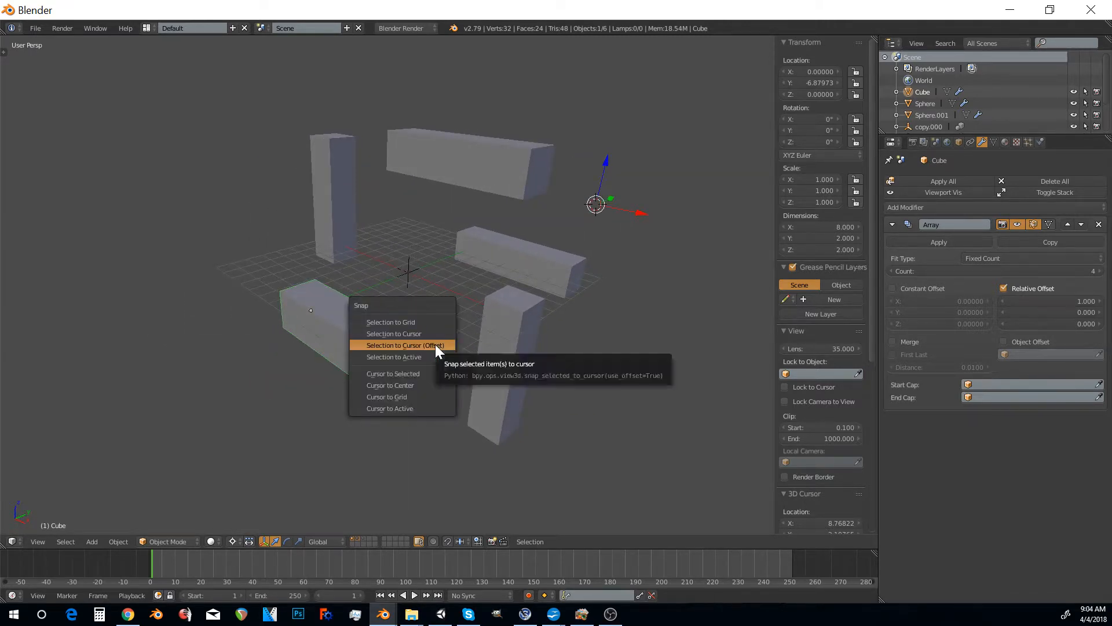
{"action": "left_click", "coordinate": [427, 383]}
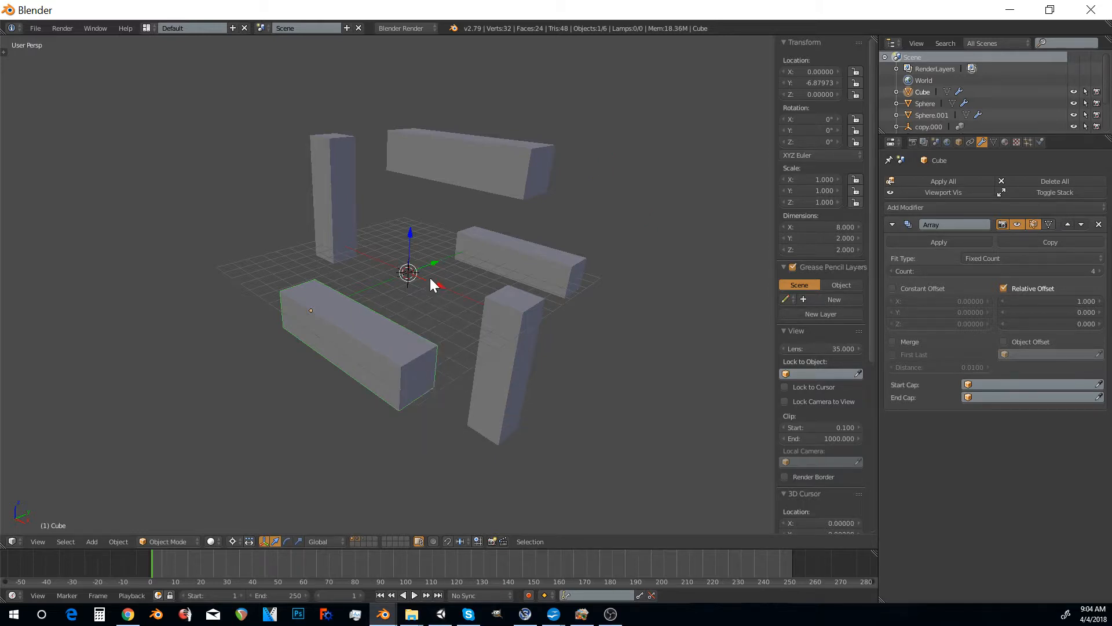
{"action": "scroll", "coordinate": [875, 204], "scroll_direction": "down", "scroll_amount": 5}
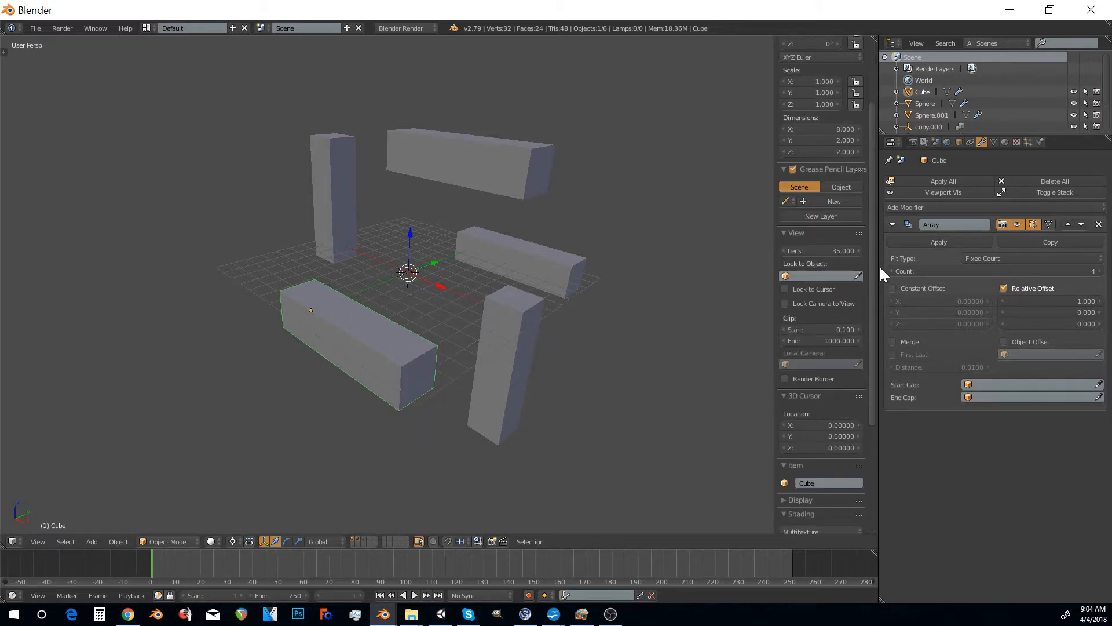
{"action": "left_click_drag", "start_coordinate": [831, 422], "coordinate": [742, 421]}
{"action": "scroll", "coordinate": [316, 330], "scroll_direction": "down", "scroll_amount": 2}
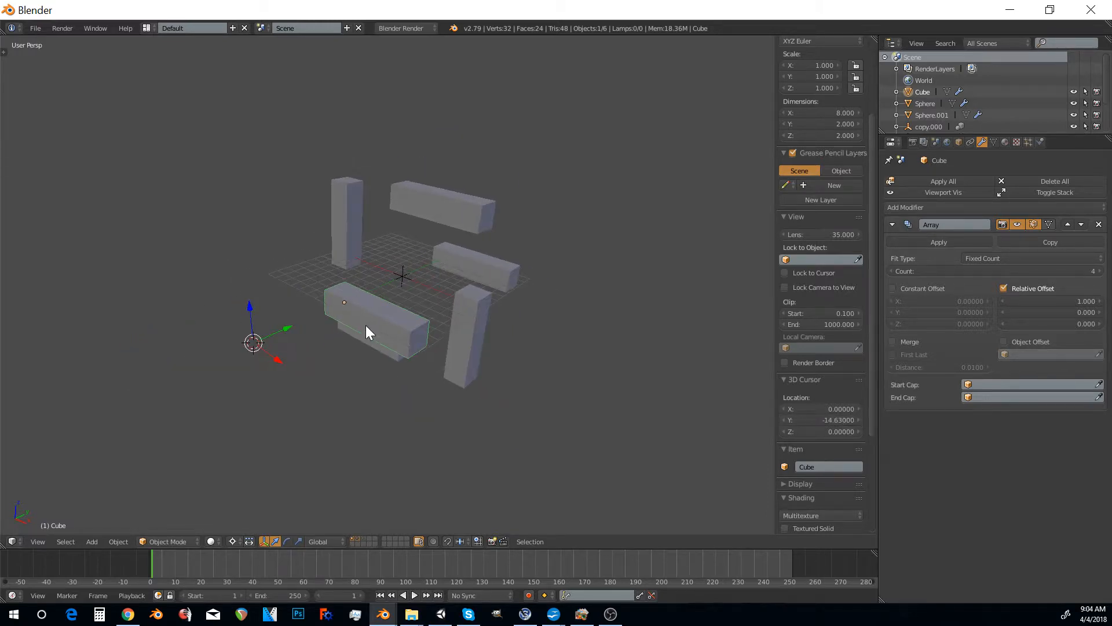
Add a cylinder at the 3D cursor and move it along the Y axis to about -11.07
{"action": "key", "text": "shift+a"}
{"action": "mouse_move", "coordinate": [366, 325]}
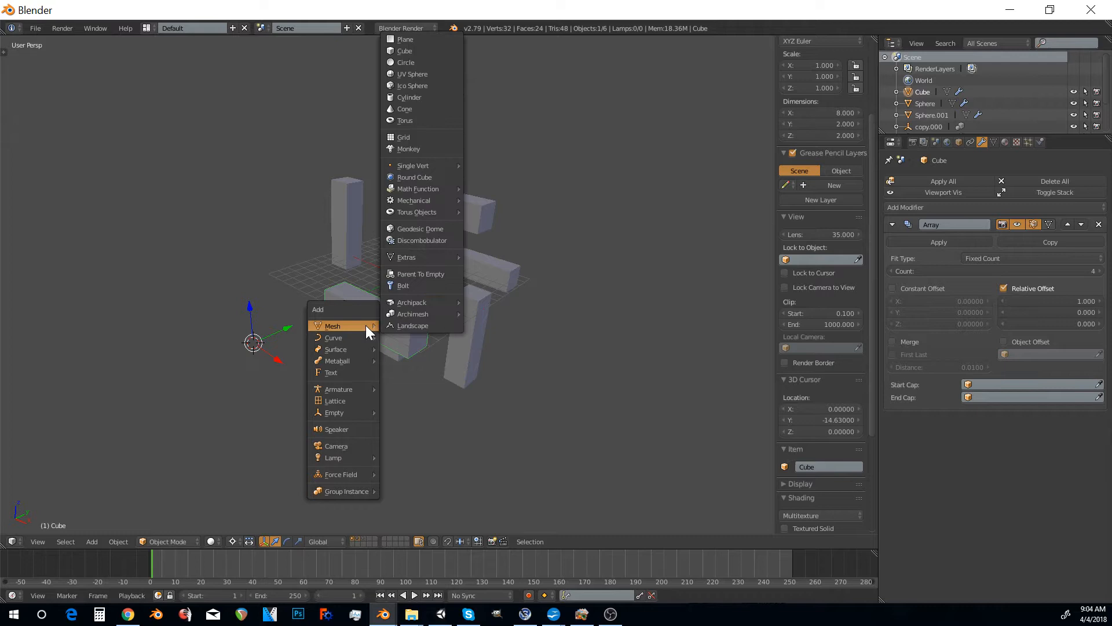
{"action": "left_click", "coordinate": [421, 97]}
{"action": "scroll", "coordinate": [324, 261], "scroll_direction": "up", "scroll_amount": 1}
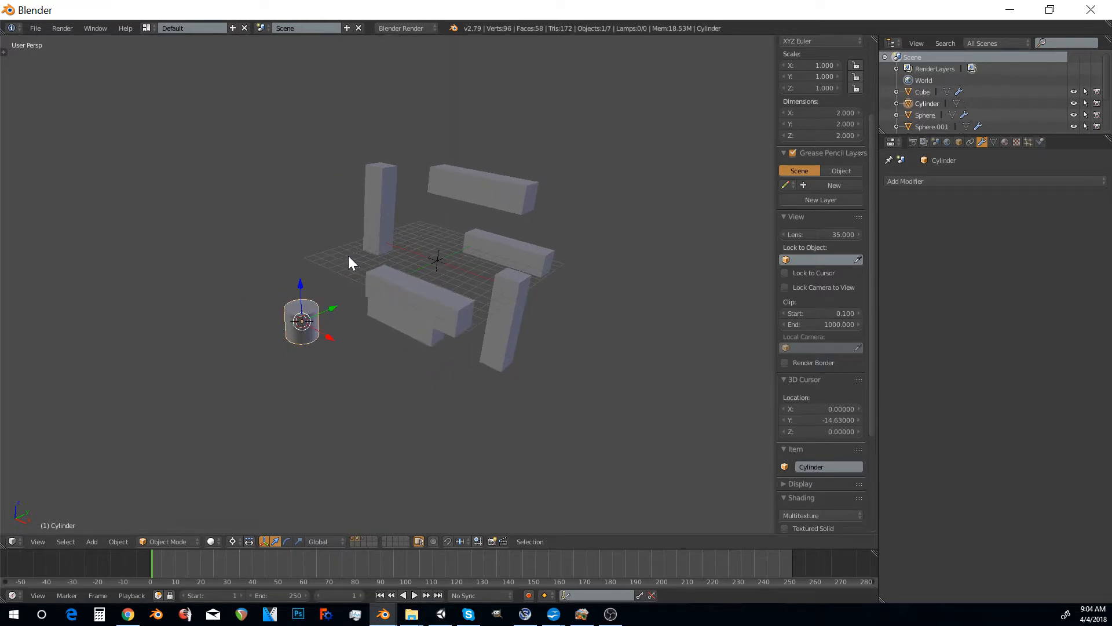
{"action": "scroll", "coordinate": [349, 256], "scroll_direction": "up", "scroll_amount": 3}
{"action": "left_click_drag", "start_coordinate": [201, 326], "coordinate": [292, 298]}
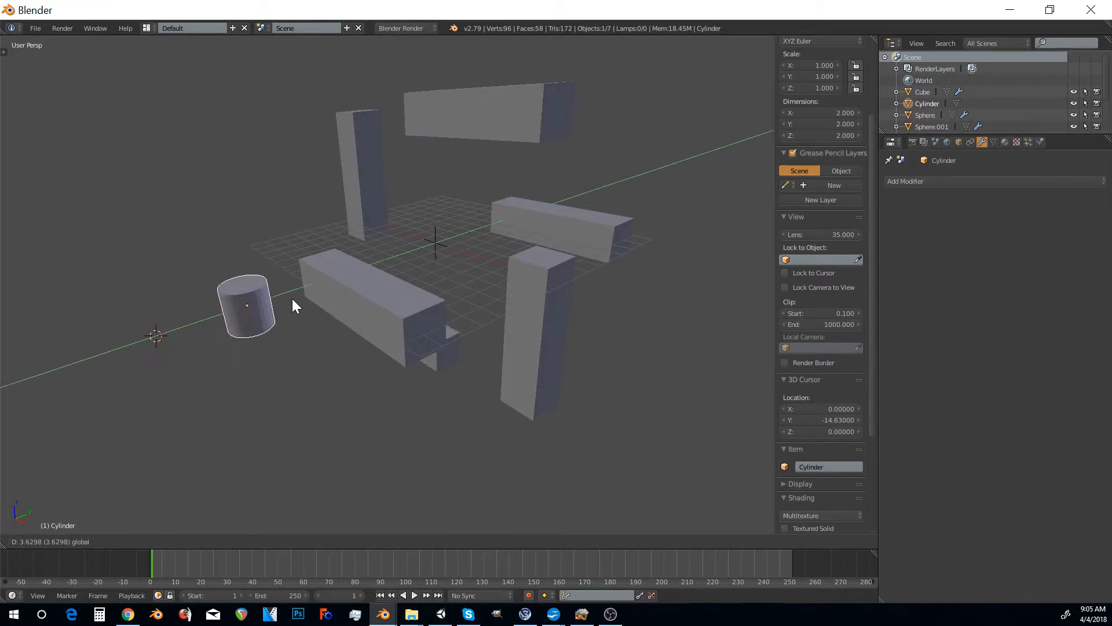
Try assigning the cylinder to the group named Group and remove that assignment
{"action": "right_click", "coordinate": [340, 300]}
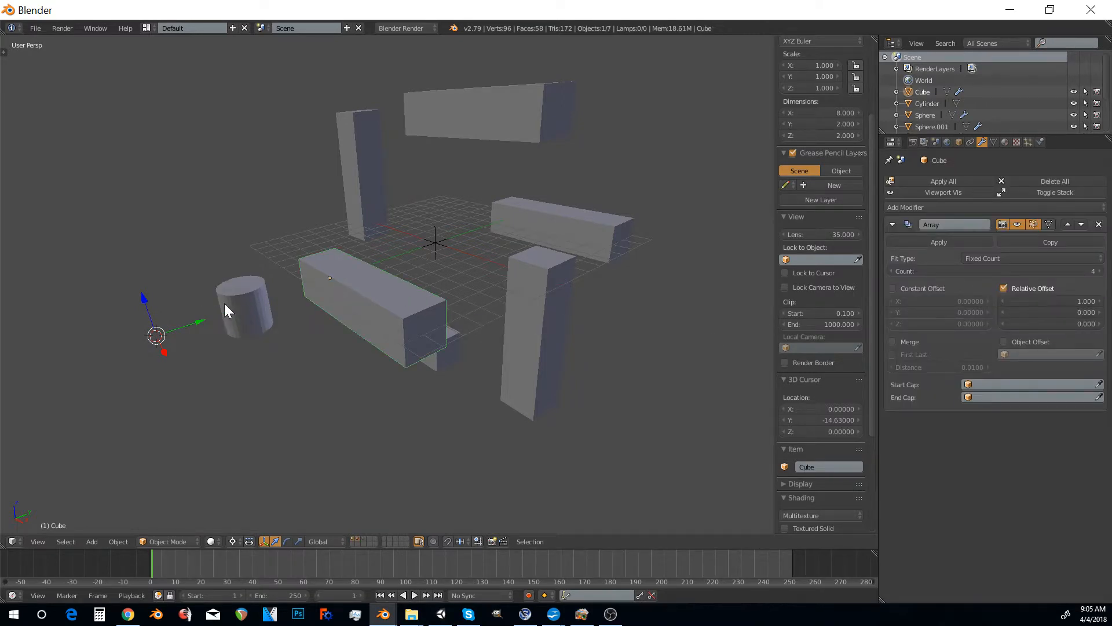
{"action": "right_click", "coordinate": [241, 303]}
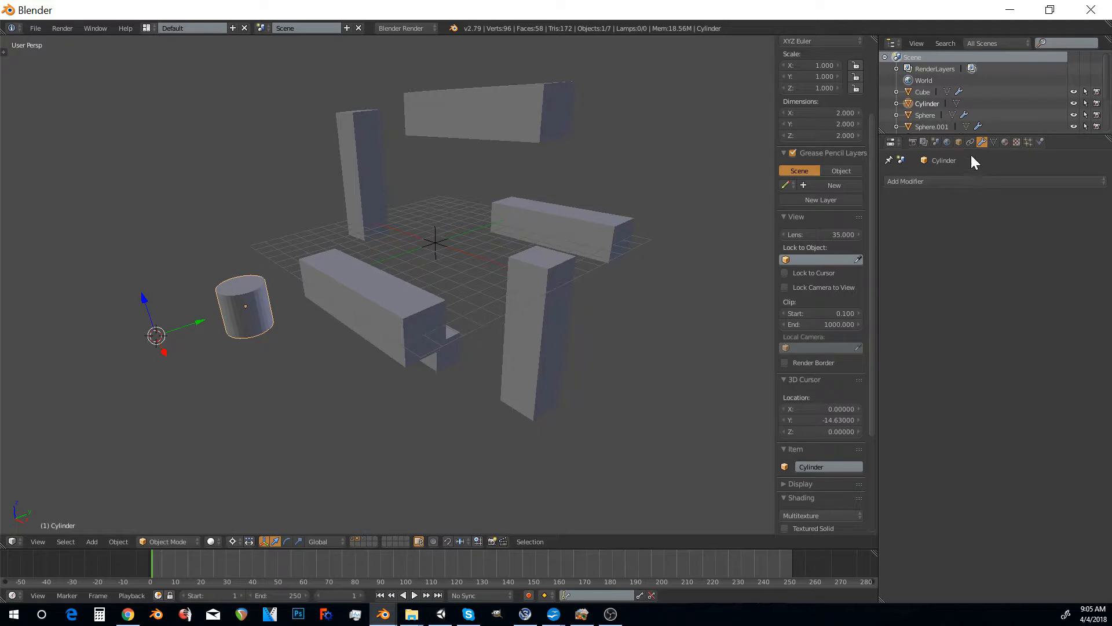
{"action": "left_click", "coordinate": [960, 141]}
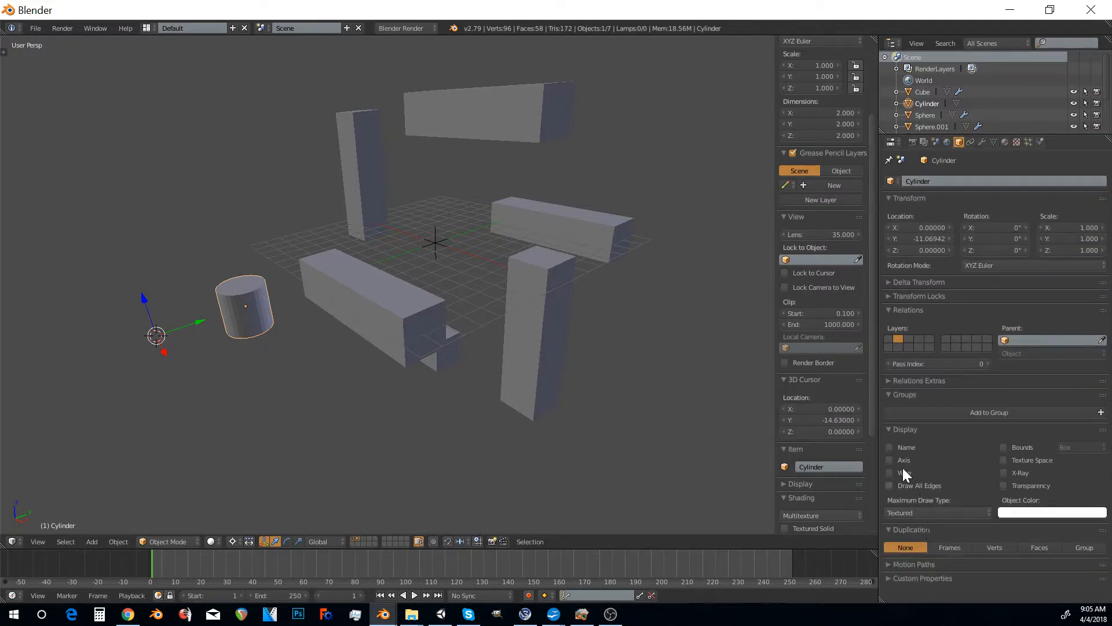
{"action": "left_click", "coordinate": [943, 410]}
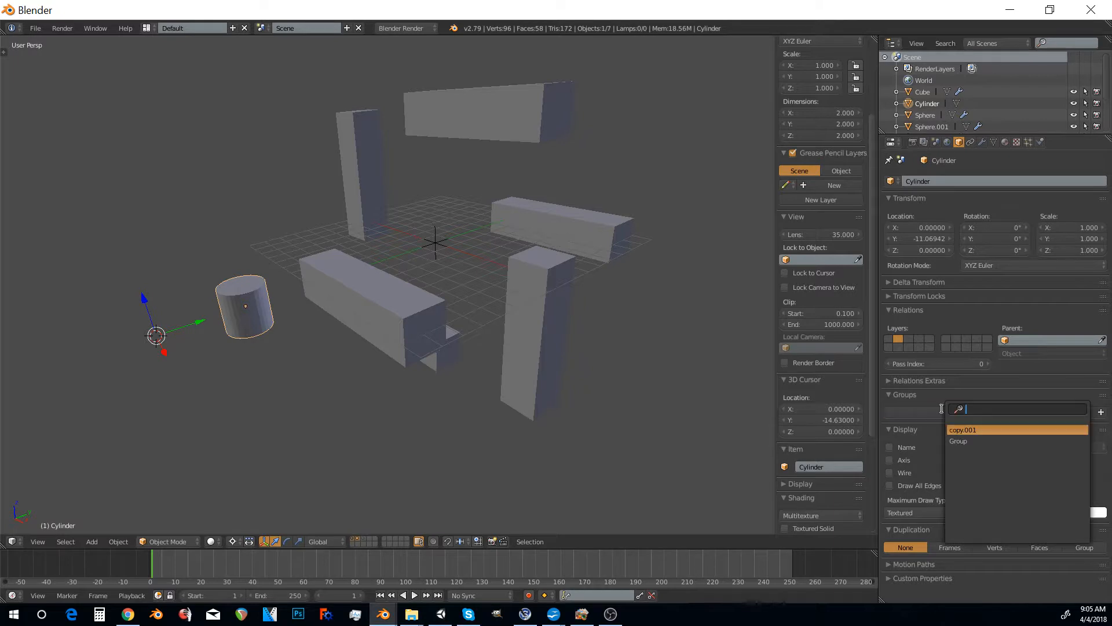
{"action": "left_click", "coordinate": [966, 441]}
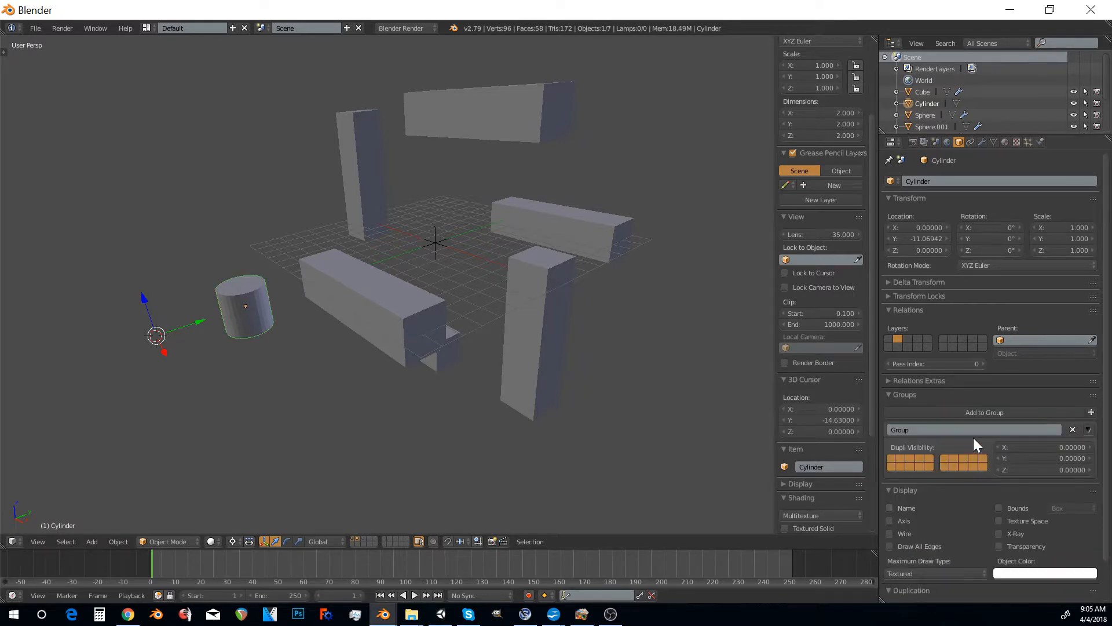
{"action": "left_click", "coordinate": [947, 430]}
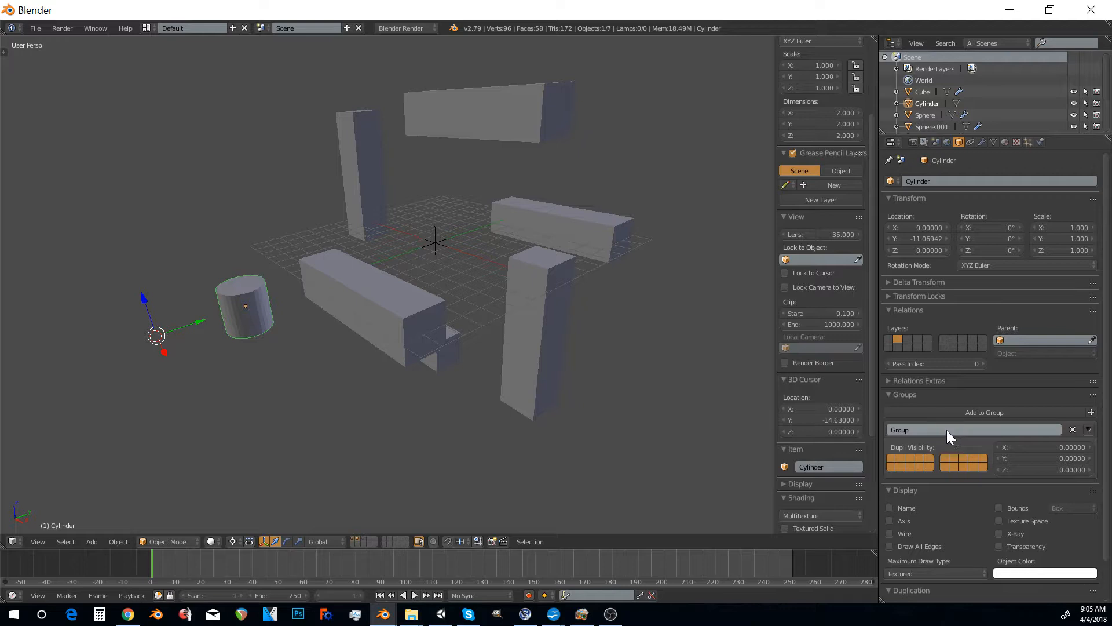
{"action": "left_click", "coordinate": [1073, 430]}
{"action": "left_click", "coordinate": [1073, 430]}
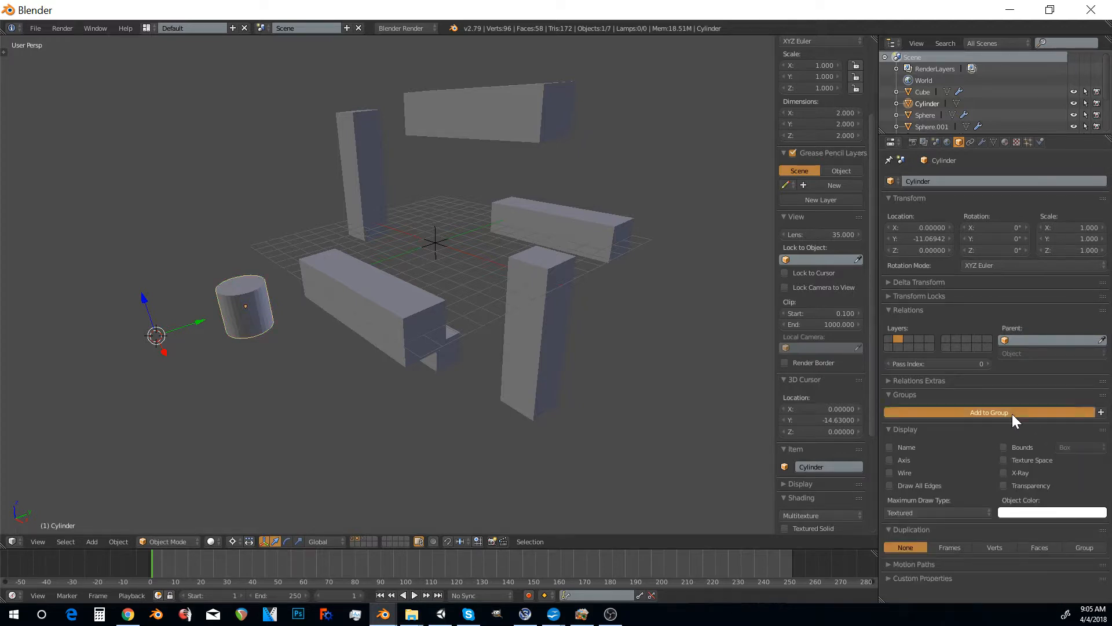
Add the cylinder to the existing group copy.001
{"action": "left_click", "coordinate": [1012, 414]}
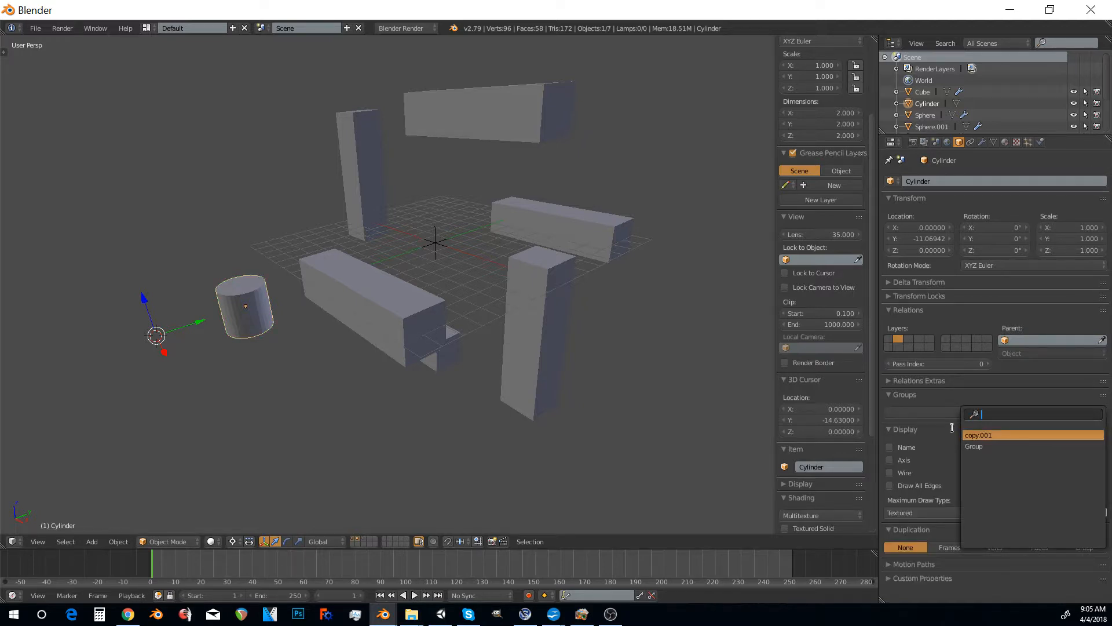
{"action": "left_click", "coordinate": [987, 435]}
{"action": "middle_click_drag", "start_coordinate": [579, 302], "coordinate": [383, 342]}
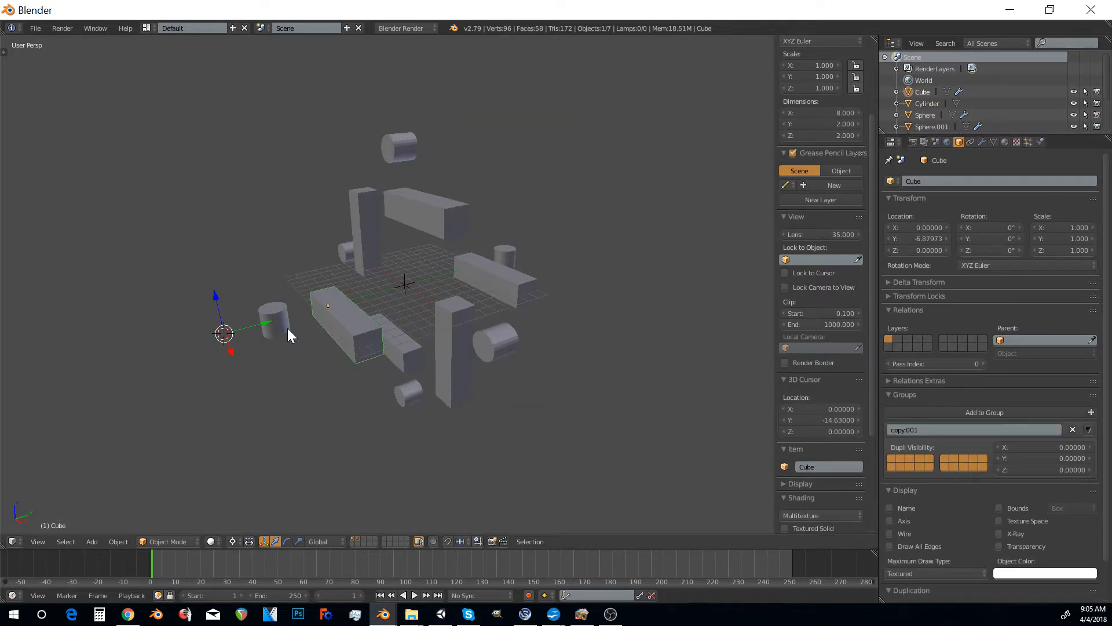
Examine the group-instance copies of the cylinder and cube, comparing their selection and settings with the original objects
{"action": "right_click", "coordinate": [319, 249]}
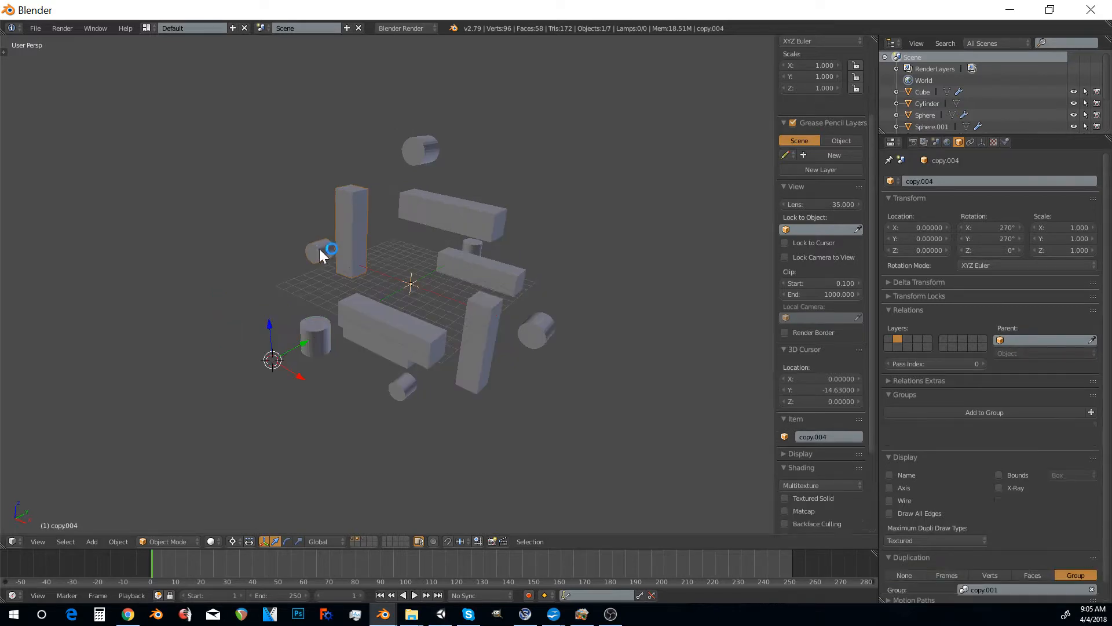
{"action": "right_click", "coordinate": [421, 154]}
{"action": "right_click", "coordinate": [537, 330]}
{"action": "right_click", "coordinate": [315, 344]}
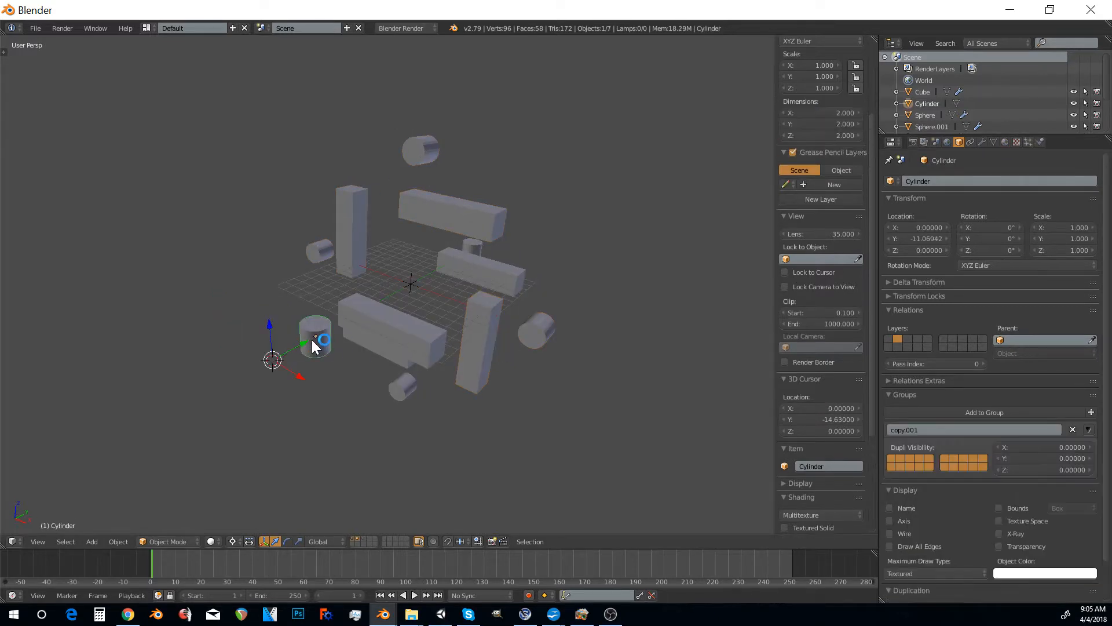
{"action": "scroll", "coordinate": [356, 338], "scroll_direction": "up", "scroll_amount": 2}
{"action": "right_click", "coordinate": [347, 219]}
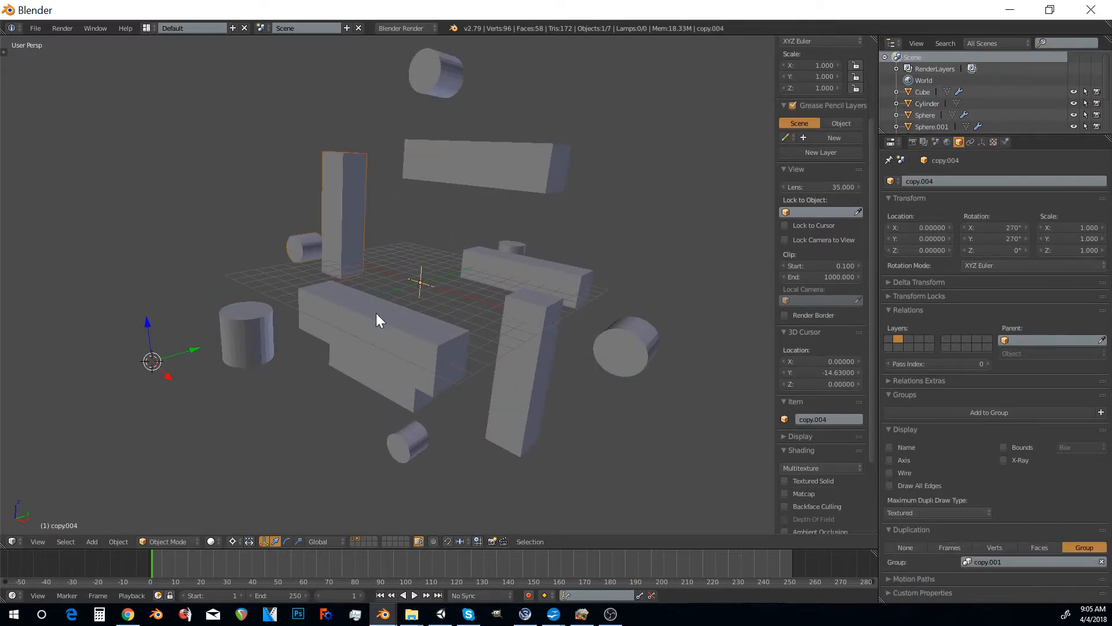
{"action": "scroll", "coordinate": [388, 315], "scroll_direction": "down", "scroll_amount": 2}
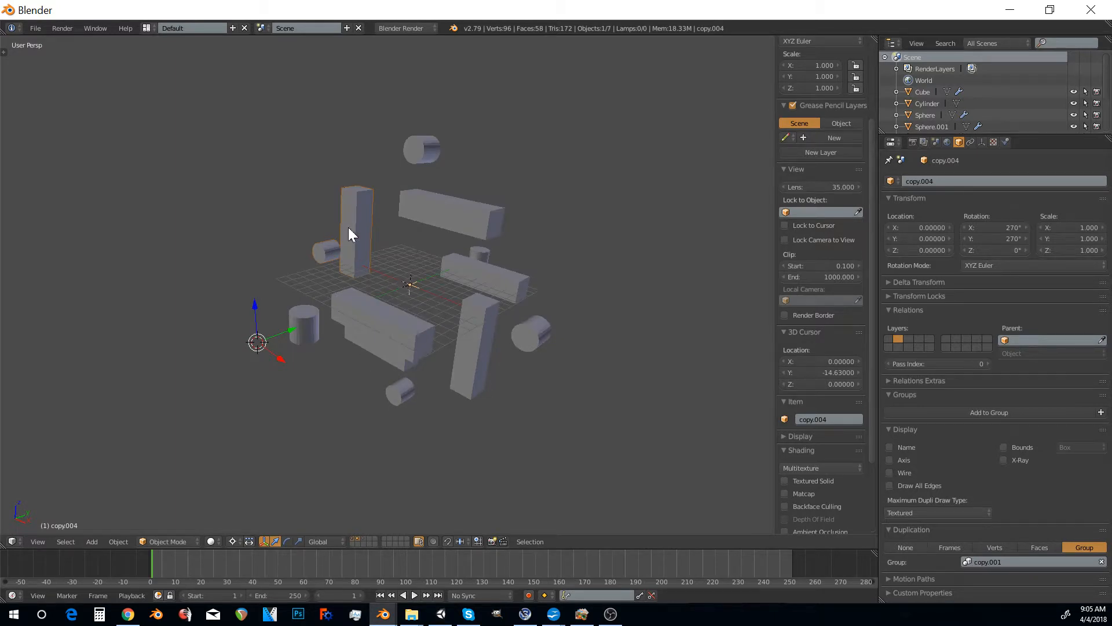
{"action": "middle_click_drag", "start_coordinate": [329, 272], "coordinate": [379, 306]}
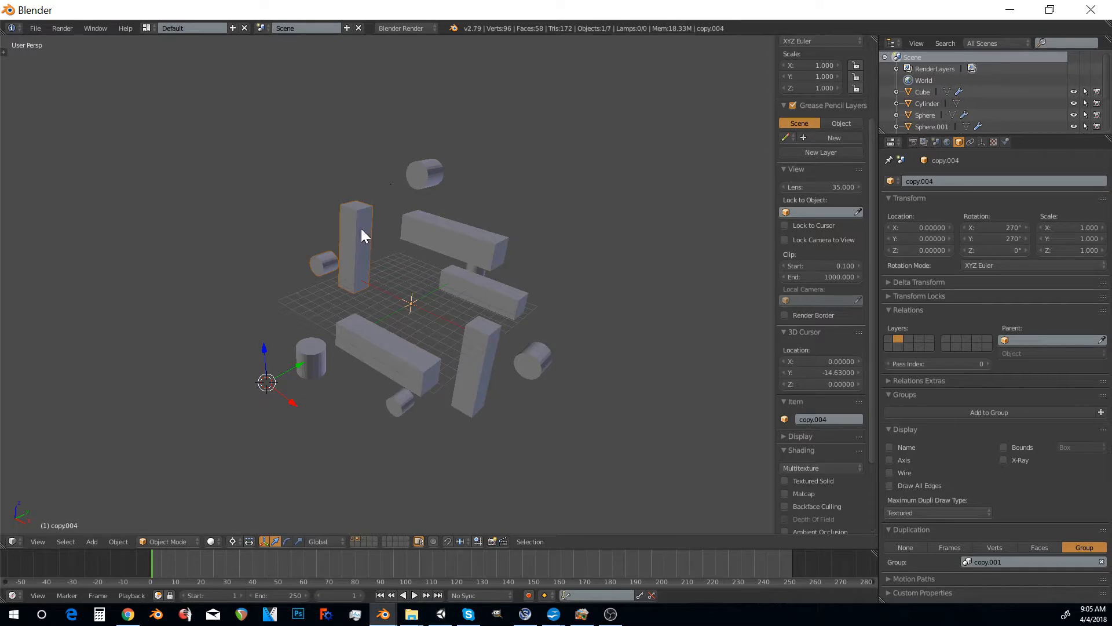
{"action": "middle_click_drag", "start_coordinate": [468, 405], "coordinate": [356, 341]}
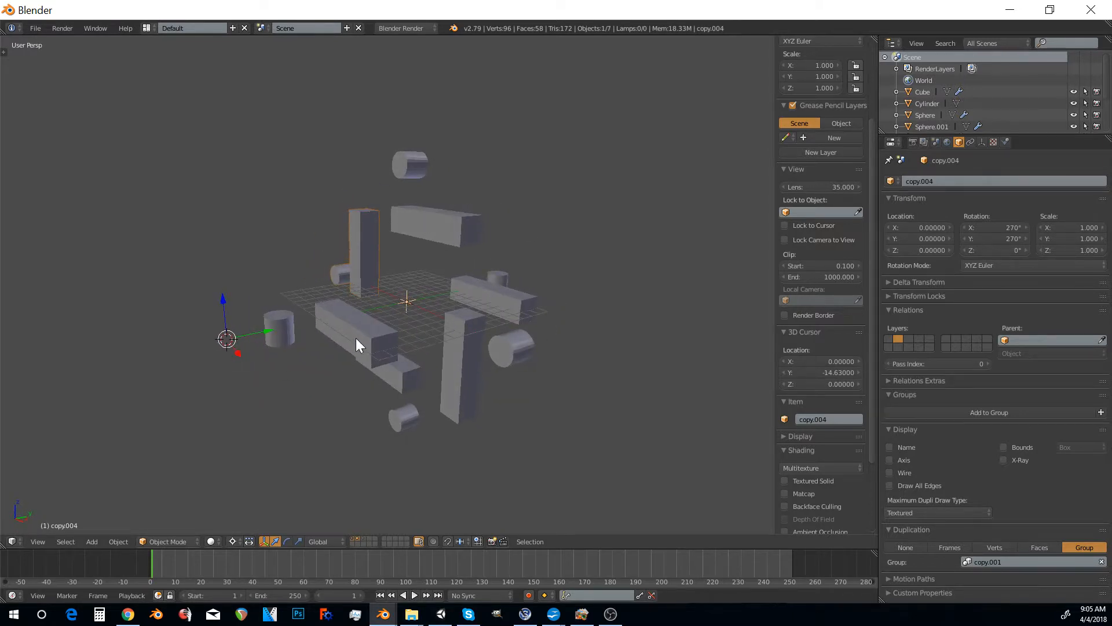
{"action": "right_click", "coordinate": [355, 343]}
{"action": "middle_click_drag", "start_coordinate": [484, 327], "coordinate": [403, 343]}
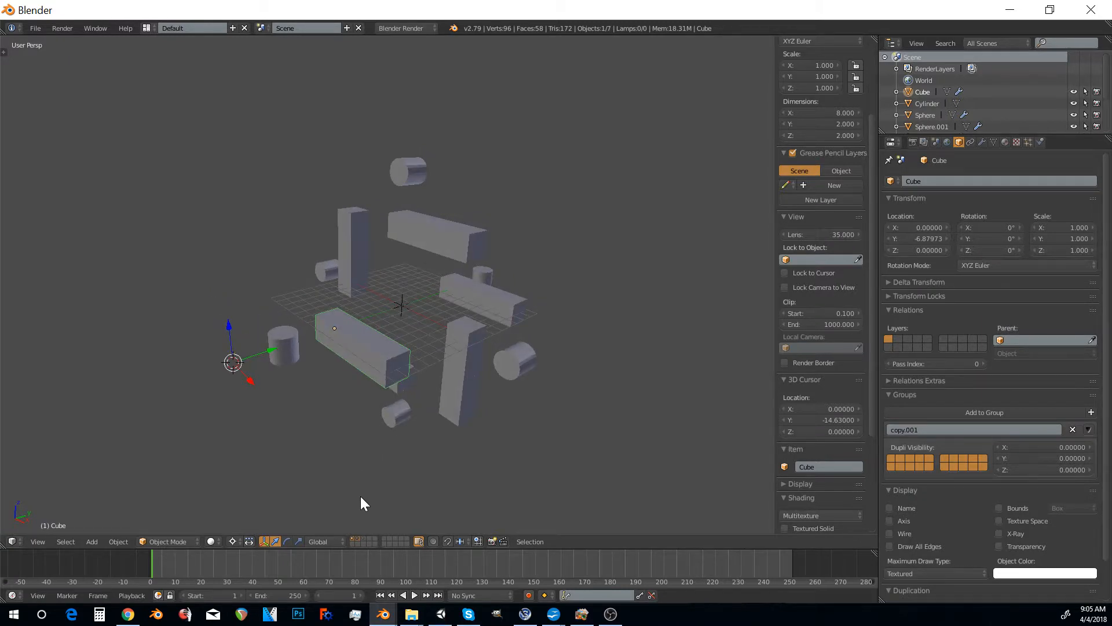
Switch to the empty fourth layer, centre the 3D cursor and add a new cube there
{"action": "left_click", "coordinate": [368, 539]}
{"action": "key", "text": "shift+s"}
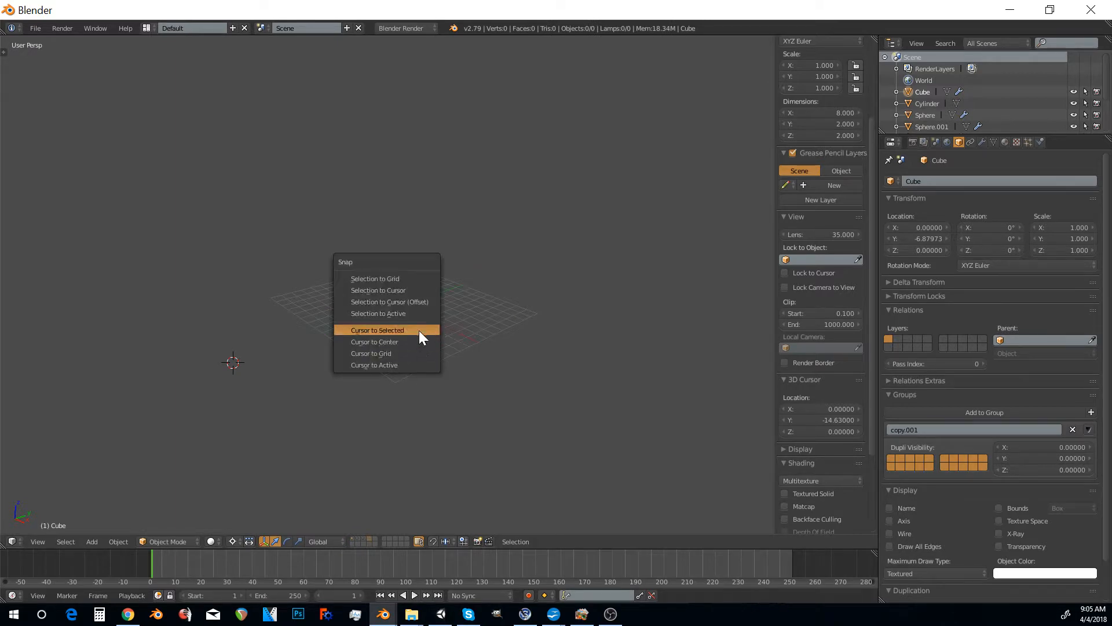
{"action": "left_click", "coordinate": [419, 337]}
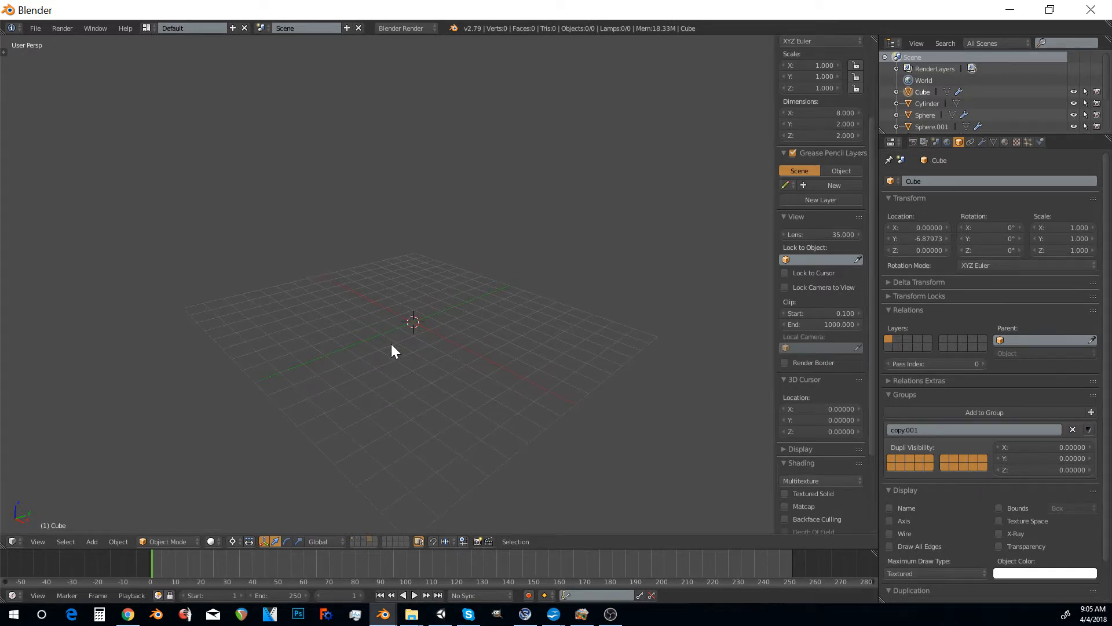
{"action": "key", "text": "shift+a"}
{"action": "mouse_move", "coordinate": [392, 345]}
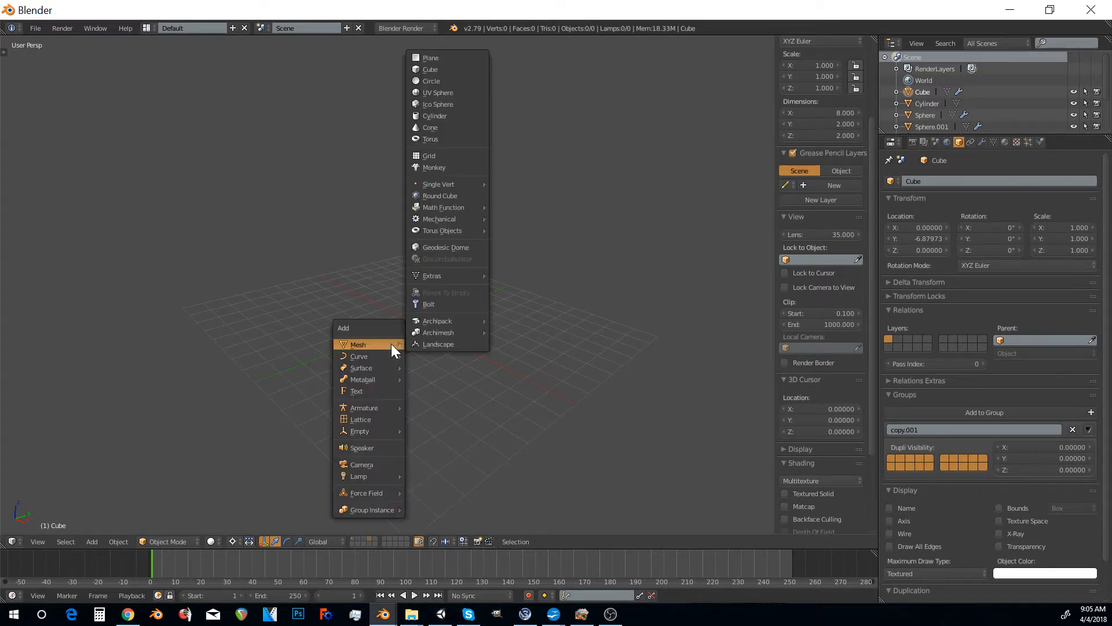
{"action": "left_click", "coordinate": [446, 70]}
{"action": "scroll", "coordinate": [452, 256], "scroll_direction": "down", "scroll_amount": 3}
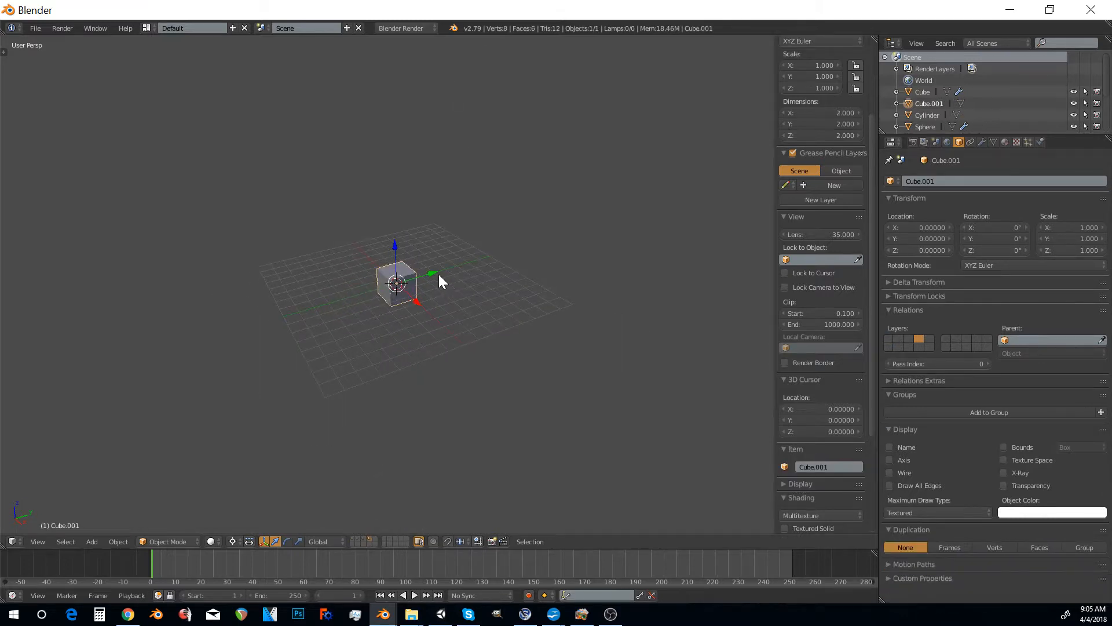
Move the new cube along the Y axis to about -8.57
{"action": "left_click_drag", "start_coordinate": [435, 271], "coordinate": [314, 310]}
{"action": "middle_click_drag", "start_coordinate": [313, 310], "coordinate": [468, 283]}
{"action": "scroll", "coordinate": [455, 300], "scroll_direction": "up", "scroll_amount": 2}
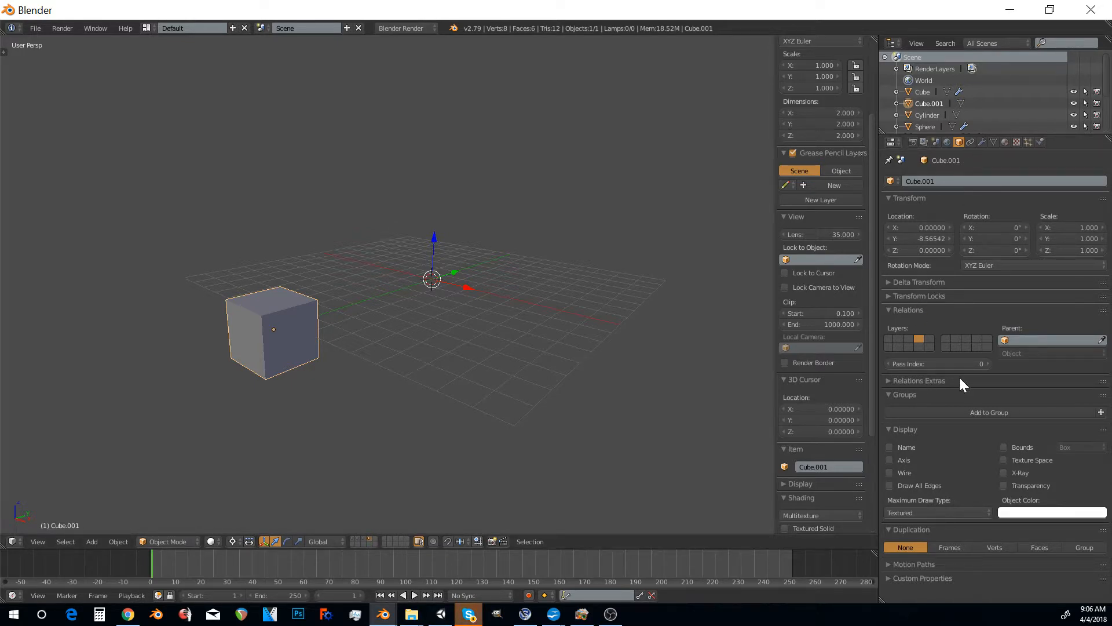
Create a new group for the cube and name it tut
{"action": "left_click", "coordinate": [1101, 412]}
{"action": "left_click", "coordinate": [926, 428]}
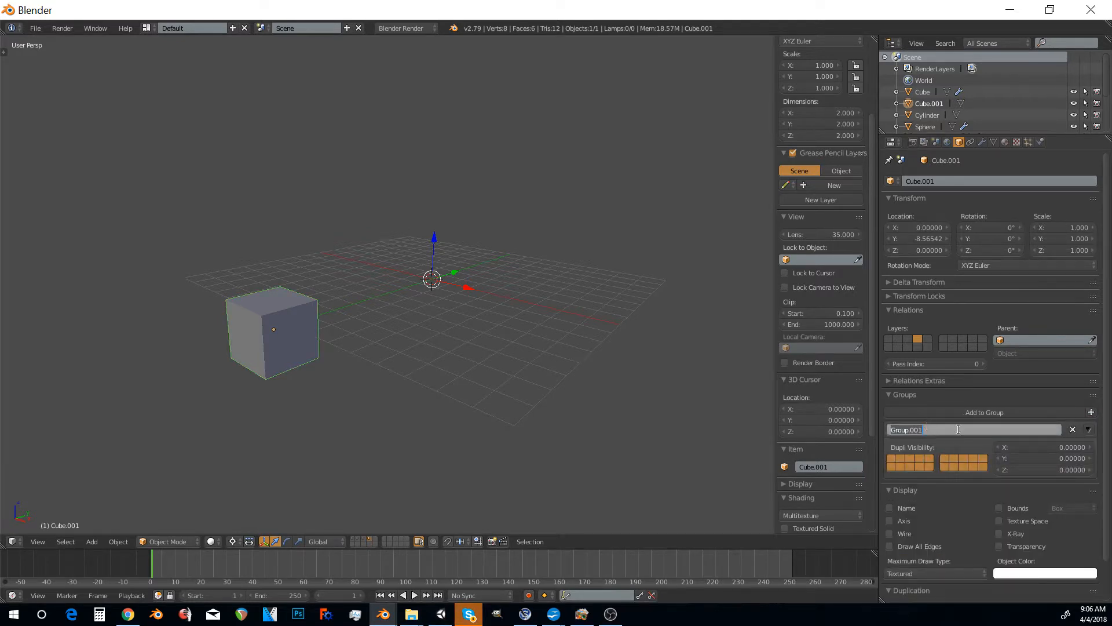
{"action": "type", "text": "tut"}
{"action": "key", "text": "Return"}
{"action": "left_click", "coordinate": [910, 429]}
{"action": "key", "text": "Return"}
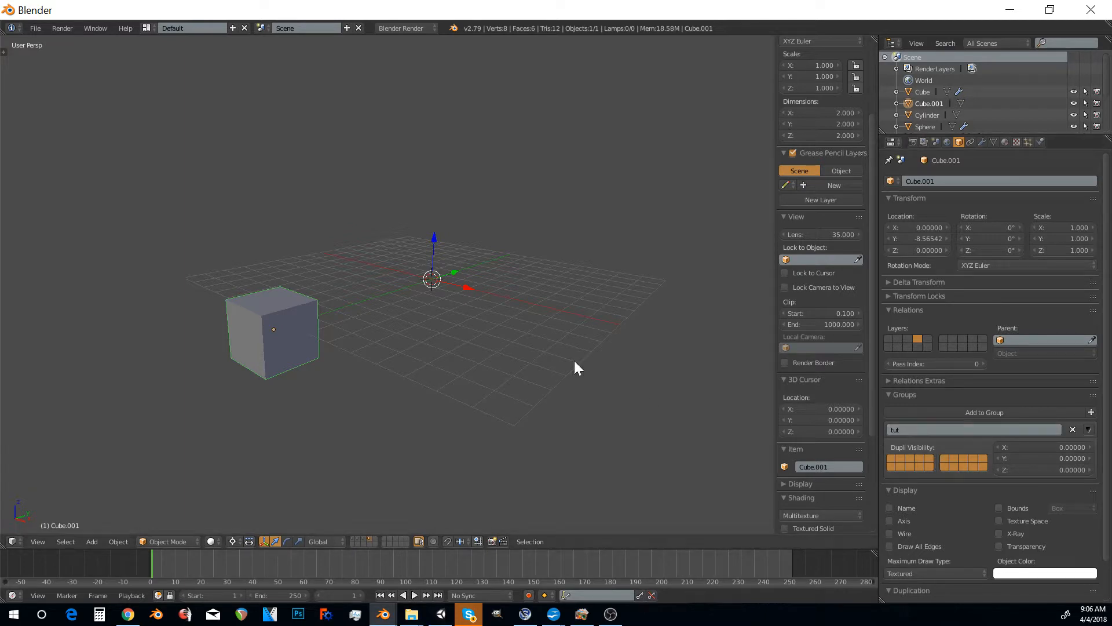
Place the 3D cursor in empty space above the grid at about X 0.87, Y 6.34, Z 11.1
{"action": "scroll", "coordinate": [396, 269], "scroll_direction": "down", "scroll_amount": 1}
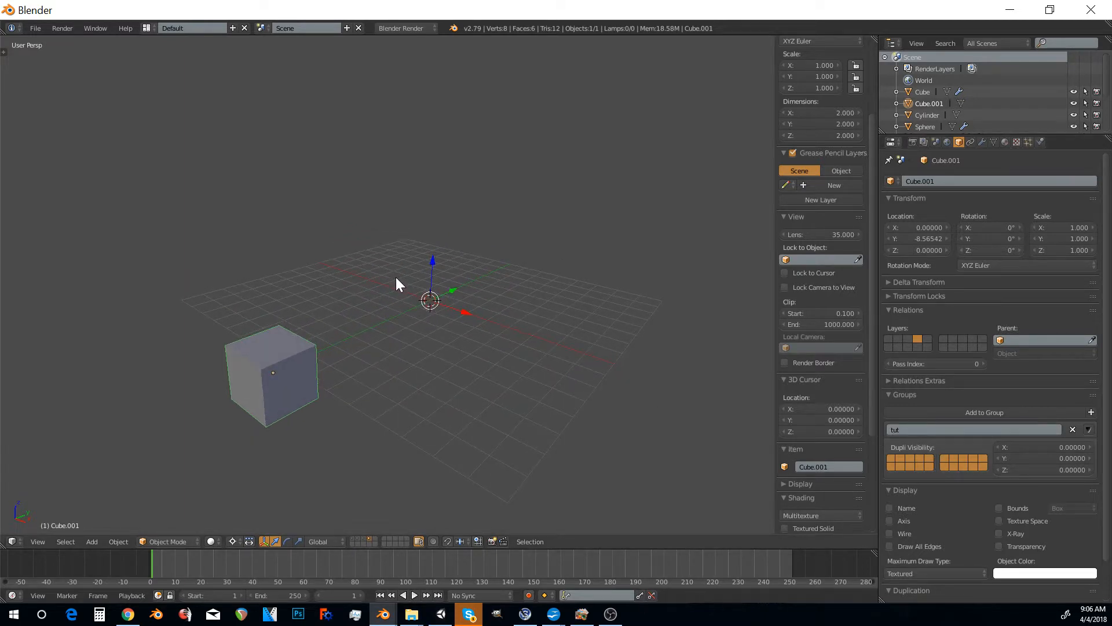
{"action": "scroll", "coordinate": [406, 284], "scroll_direction": "down", "scroll_amount": 3}
{"action": "middle_click_drag", "start_coordinate": [419, 298], "coordinate": [425, 307]}
{"action": "left_click", "coordinate": [355, 181]}
{"action": "left_click", "coordinate": [650, 151]}
{"action": "left_click", "coordinate": [636, 346]}
{"action": "left_click", "coordinate": [209, 233]}
{"action": "left_click", "coordinate": [491, 128]}
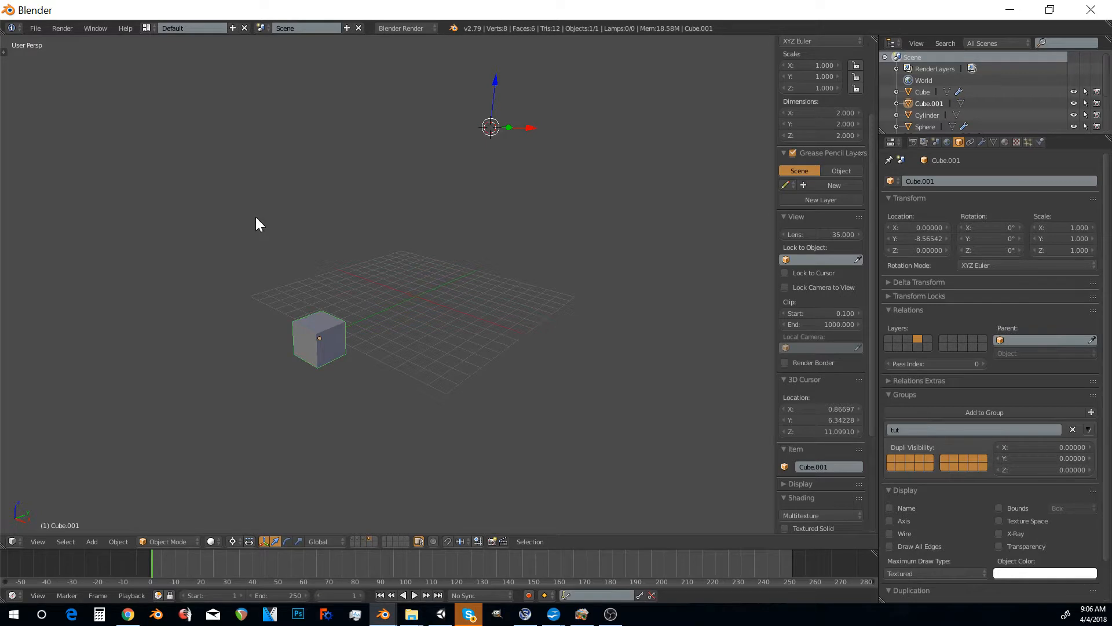
Add a group instance of tut at the 3D cursor
{"action": "key", "text": "shift+a"}
{"action": "key", "text": "shift+a"}
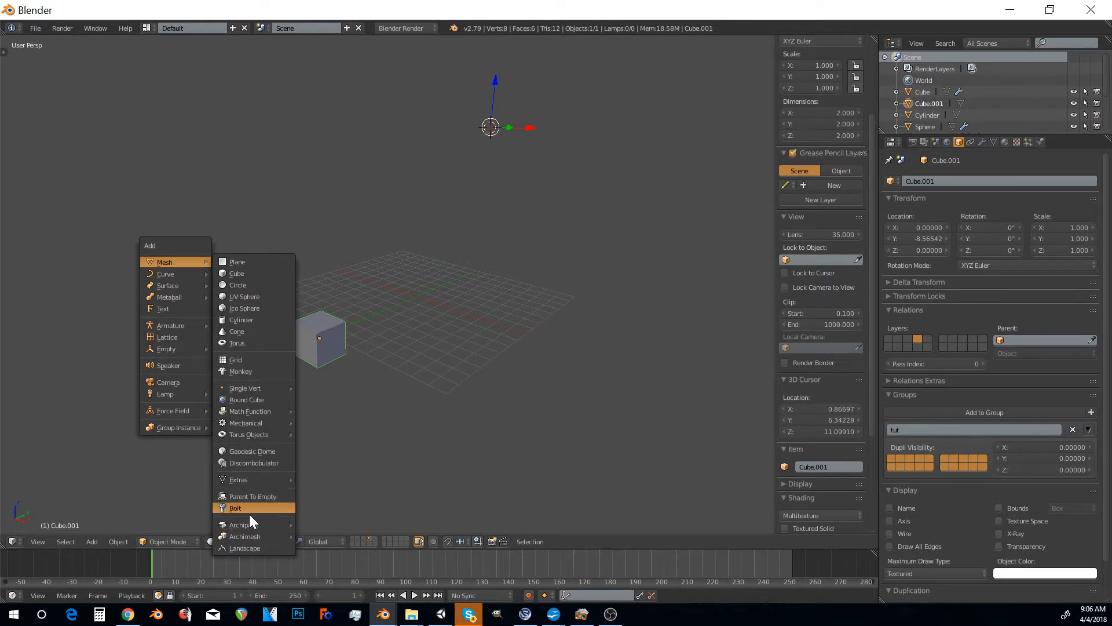
{"action": "mouse_move", "coordinate": [186, 429]}
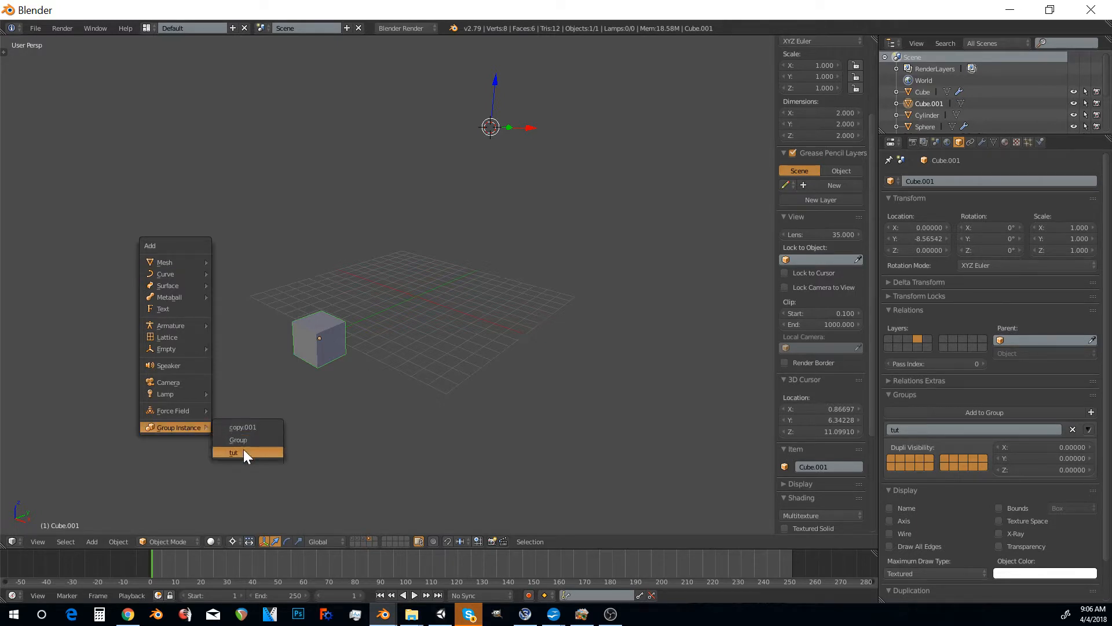
{"action": "left_click", "coordinate": [238, 452]}
{"action": "middle_click_drag", "start_coordinate": [450, 242], "coordinate": [292, 260]}
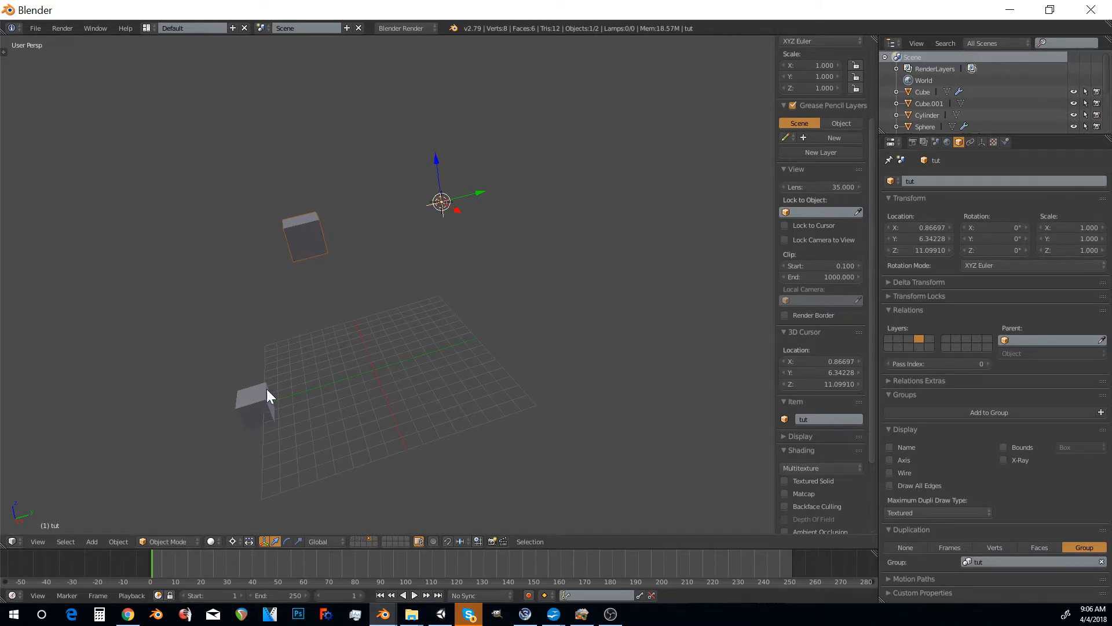
Delete the tut group instance floating above the grid, keeping the original cube
{"action": "right_click", "coordinate": [260, 407]}
{"action": "middle_click_drag", "start_coordinate": [357, 391], "coordinate": [399, 326]}
{"action": "scroll", "coordinate": [399, 327], "scroll_direction": "down", "scroll_amount": 2}
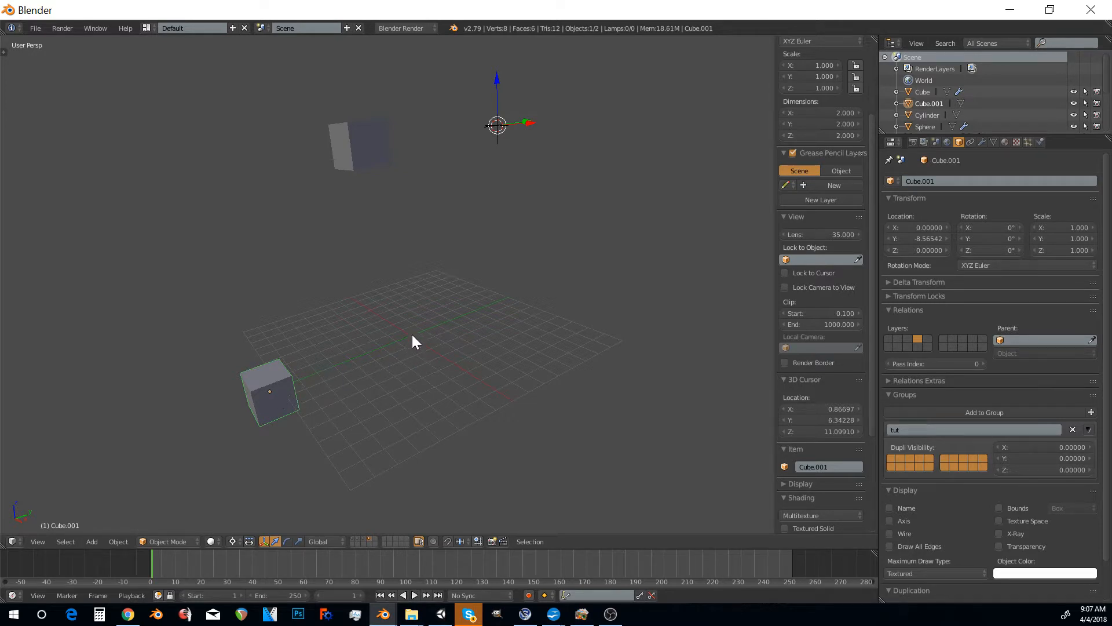
{"action": "right_click", "coordinate": [383, 142]}
{"action": "key", "text": "x"}
{"action": "left_click", "coordinate": [395, 160]}
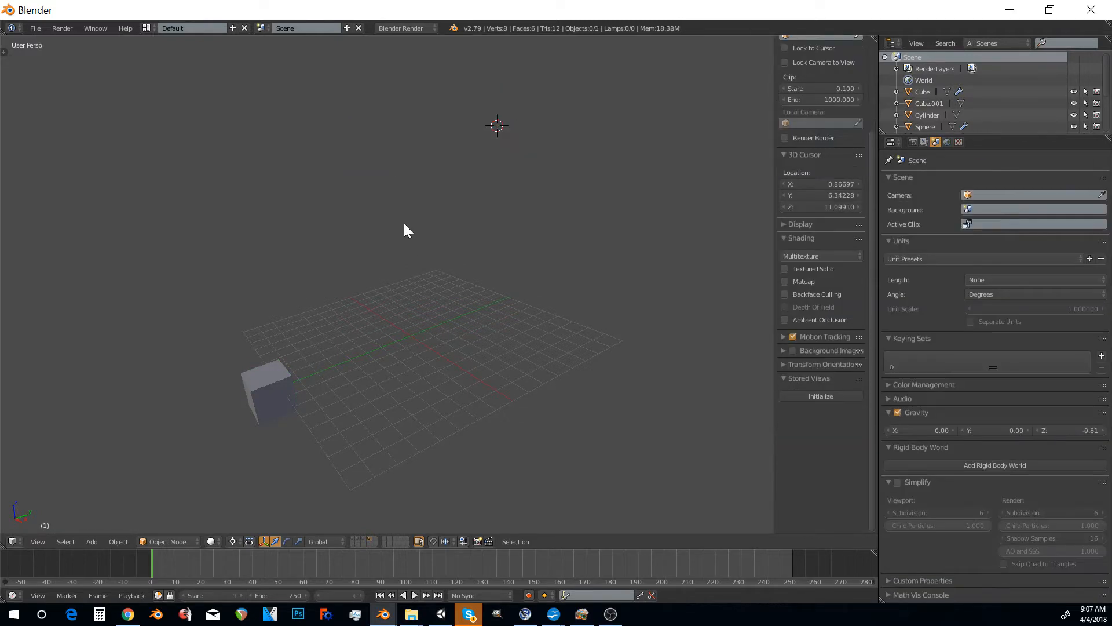
Snap the 3D cursor to the centre of the world
{"action": "key", "text": "shift+s"}
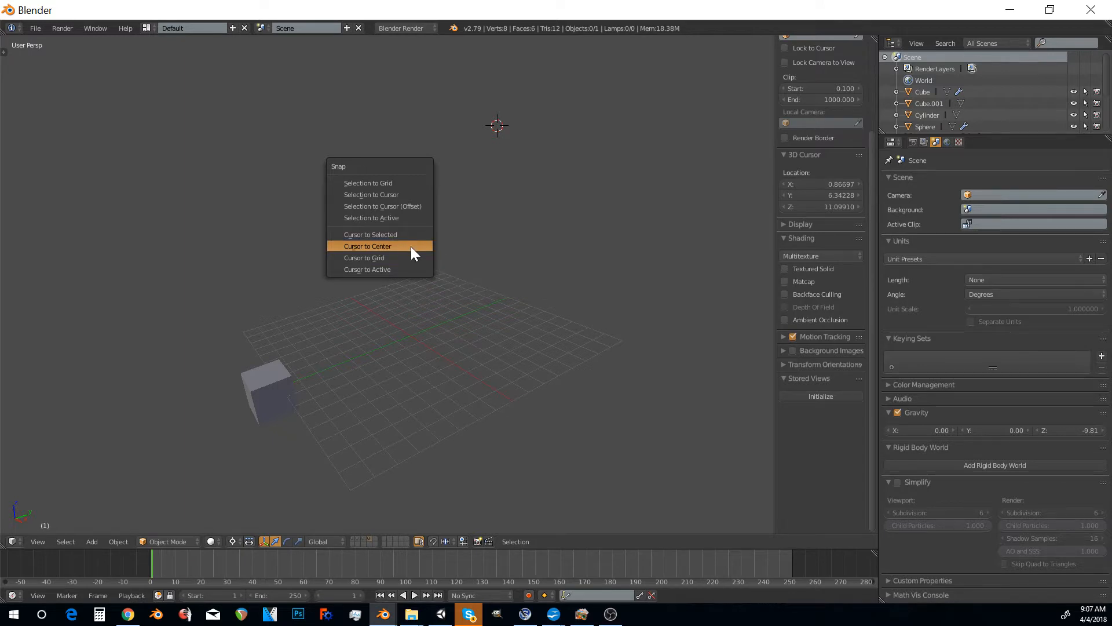
{"action": "left_click", "coordinate": [412, 245]}
{"action": "middle_click_drag", "start_coordinate": [351, 332], "coordinate": [403, 328]}
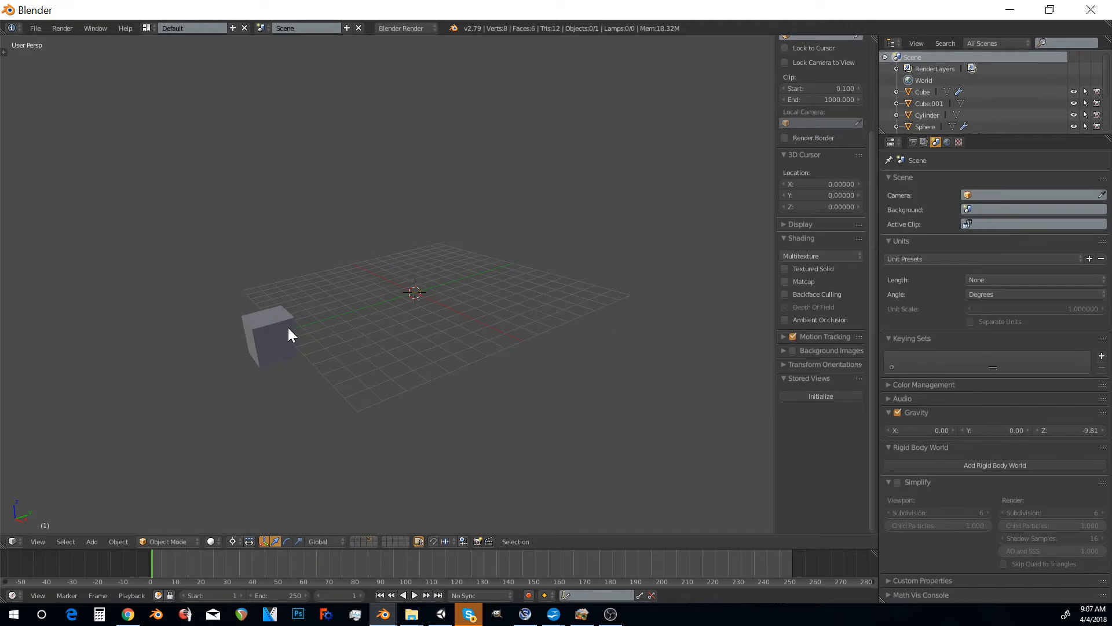
Add a group instance of tut at the world origin
{"action": "right_click", "coordinate": [284, 323]}
{"action": "key", "text": "a"}
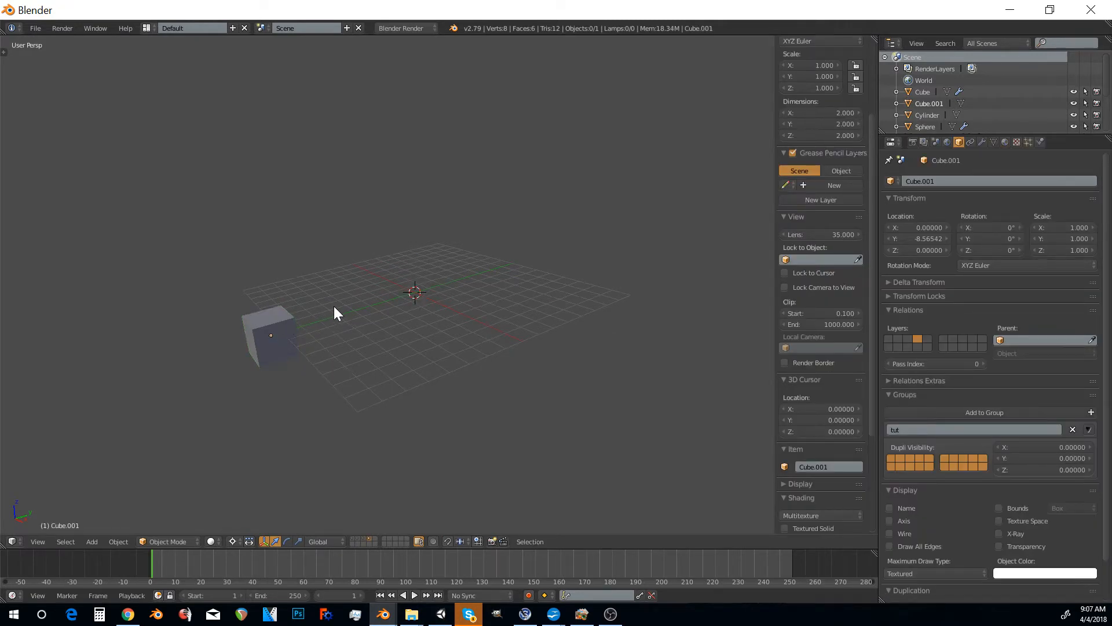
{"action": "key", "text": "shift+a"}
{"action": "mouse_move", "coordinate": [334, 307]}
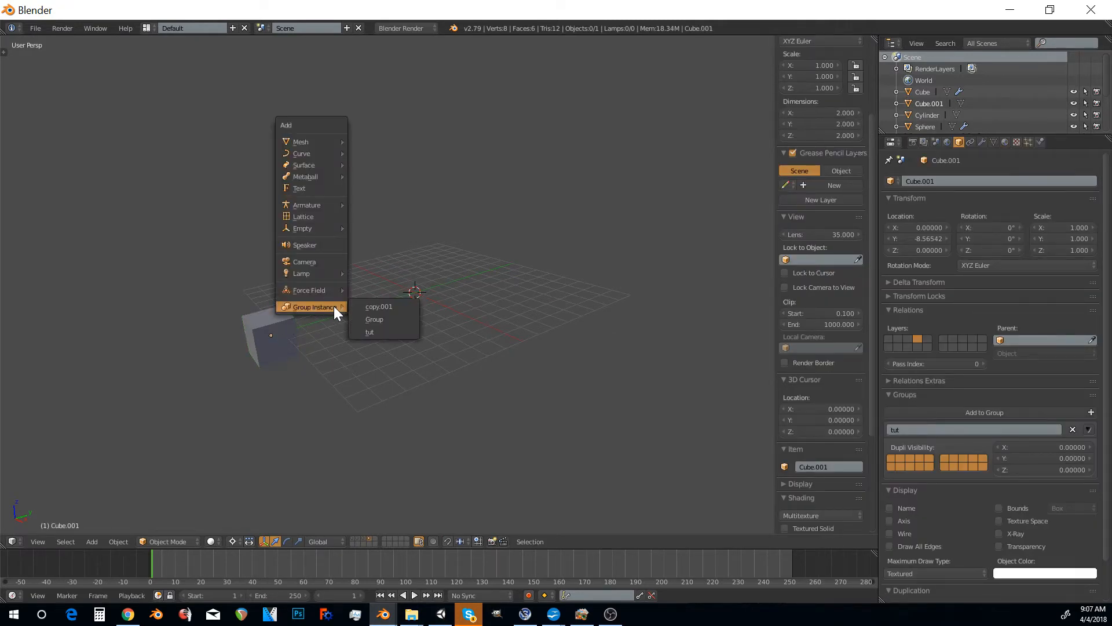
{"action": "left_click", "coordinate": [378, 333]}
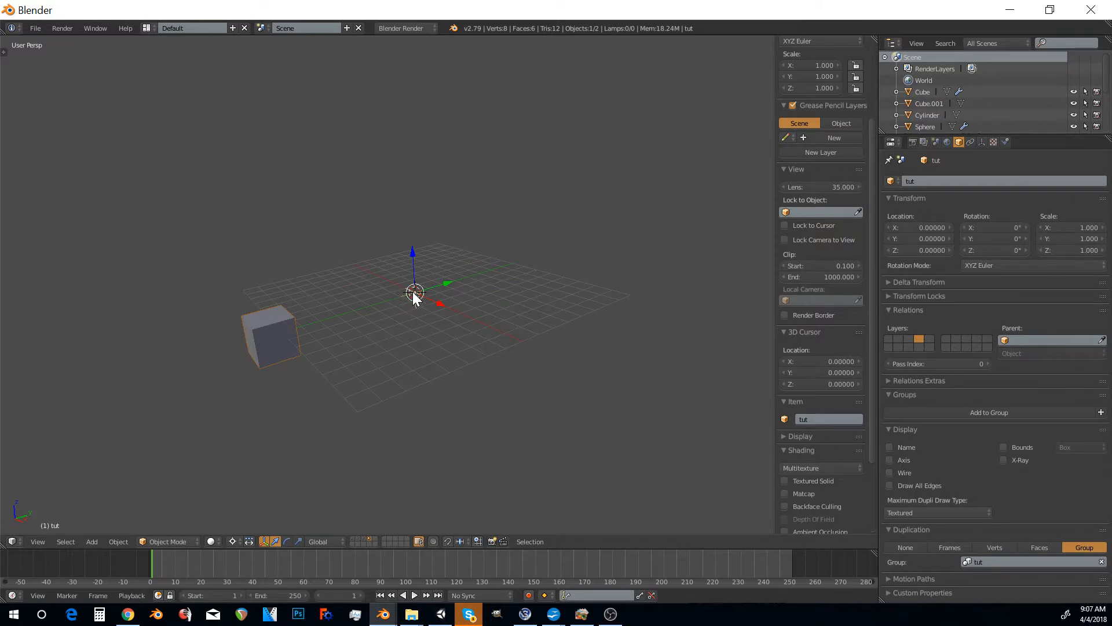
Rotate the new tut instance 90° about the global X axis
{"action": "middle_click_drag", "start_coordinate": [416, 291], "coordinate": [482, 307]}
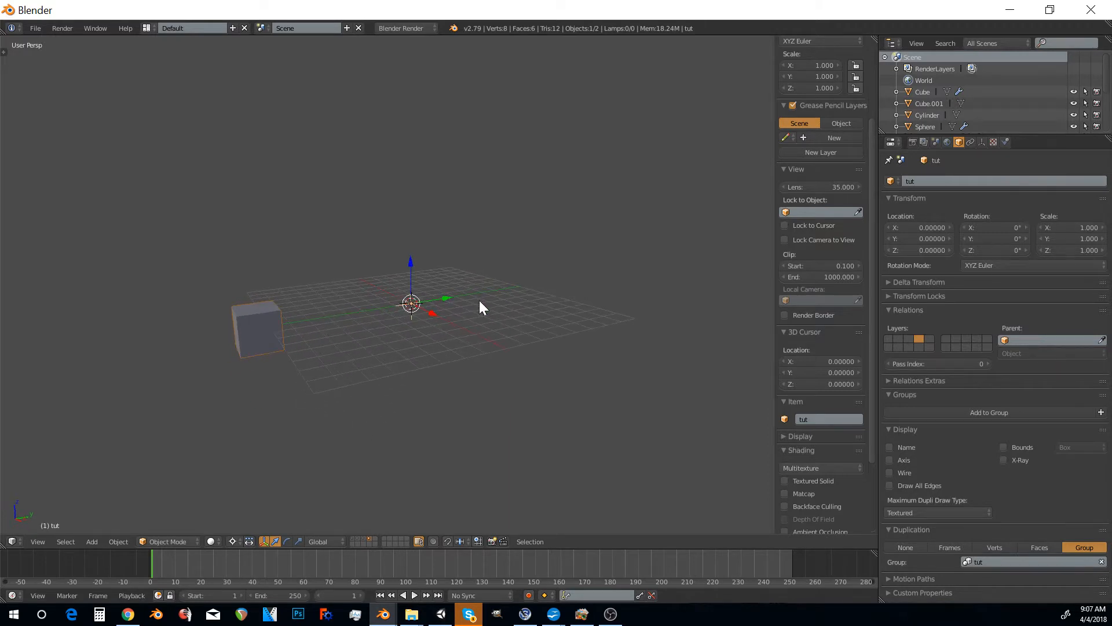
{"action": "type", "text": "rx"}
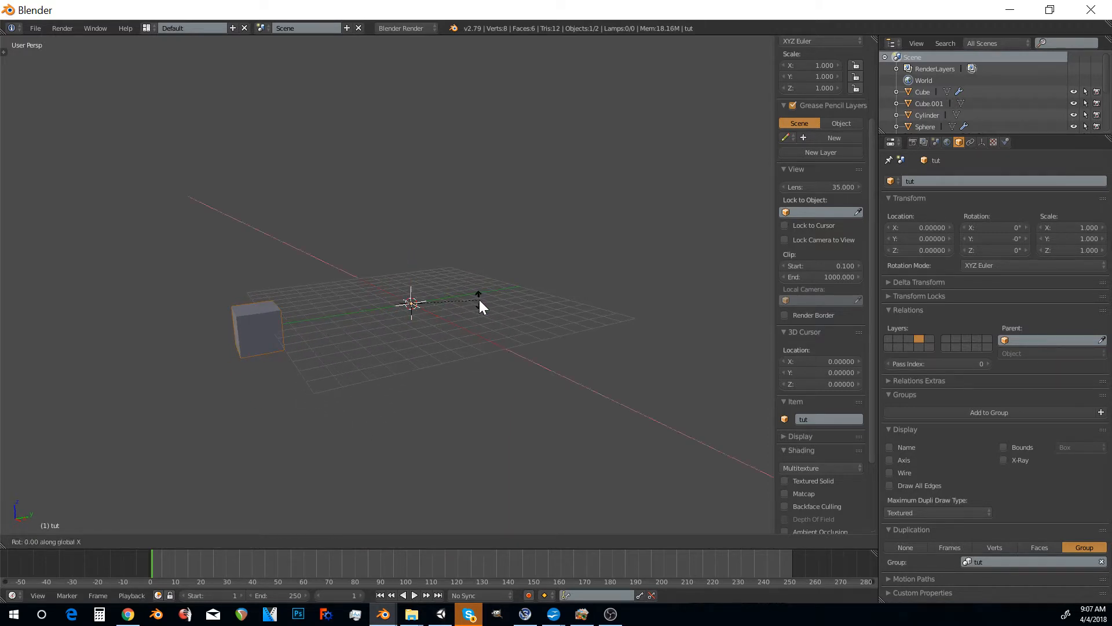
{"action": "type", "text": "90"}
{"action": "key", "text": "Return"}
{"action": "middle_click_drag", "start_coordinate": [471, 302], "coordinate": [385, 326]}
Try moving the original cube freely, and undo the move
{"action": "right_click", "coordinate": [291, 331]}
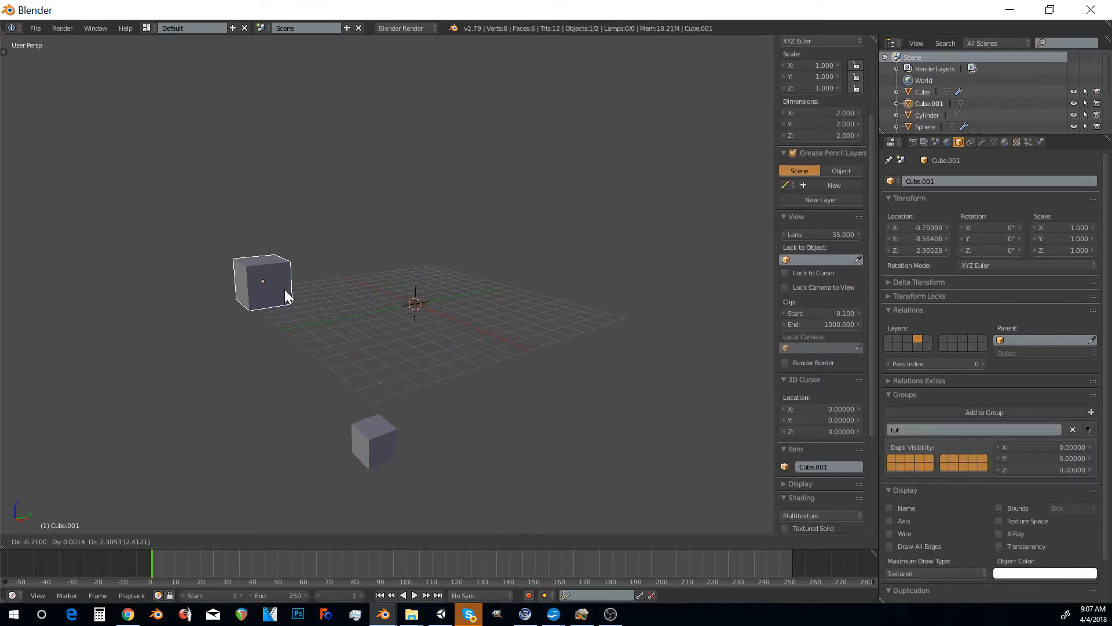
{"action": "middle_click_drag", "start_coordinate": [286, 292], "coordinate": [473, 309]}
{"action": "left_click_drag", "start_coordinate": [446, 296], "coordinate": [398, 315]}
{"action": "scroll", "coordinate": [410, 450], "scroll_direction": "down", "scroll_amount": 3}
{"action": "key", "text": "ctrl+z"}
{"action": "scroll", "coordinate": [382, 386], "scroll_direction": "up", "scroll_amount": 5}
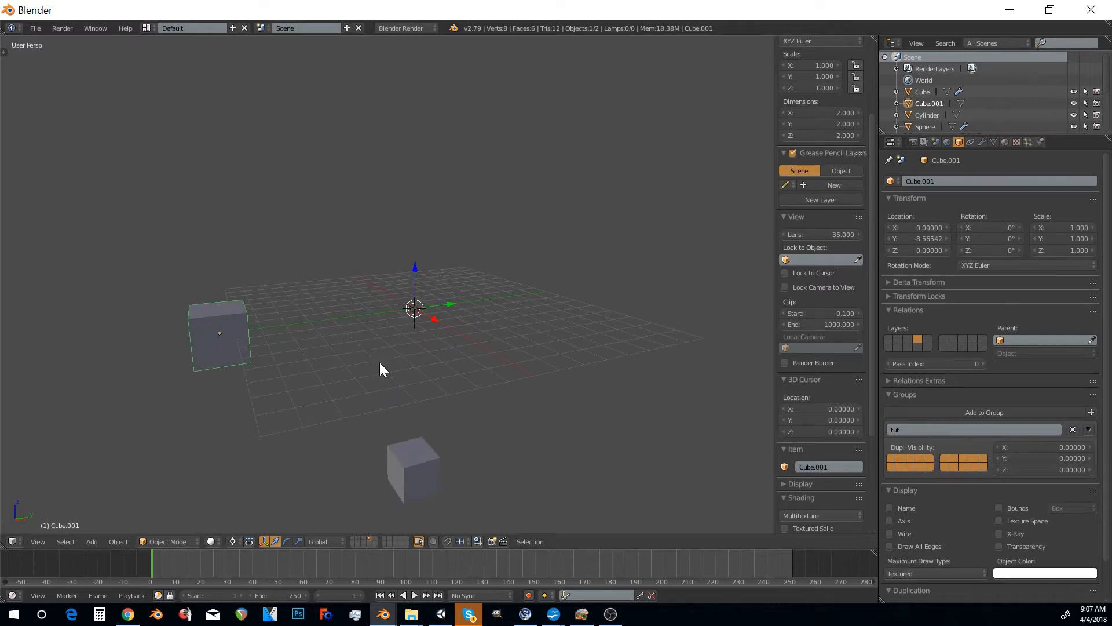
Duplicate the rotated tut instance in place and rotate the copy 90° about the global X axis
{"action": "right_click", "coordinate": [394, 417]}
{"action": "middle_click_drag", "start_coordinate": [394, 411], "coordinate": [355, 356]}
{"action": "scroll", "coordinate": [363, 345], "scroll_direction": "down", "scroll_amount": 2}
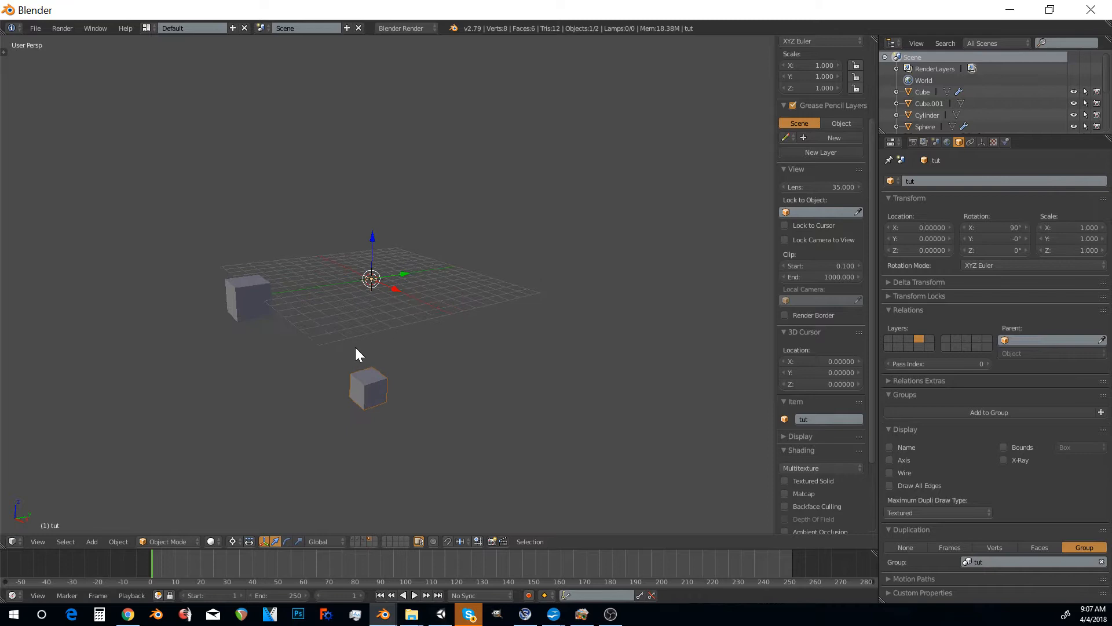
{"action": "key", "text": "shift+d"}
{"action": "right_click", "coordinate": [437, 349]}
{"action": "key", "text": "r"}
{"action": "type", "text": "x90"}
{"action": "key", "text": "Return"}
Duplicate the second tut instance in place and rotate this copy another 90° about the global X axis
{"action": "key", "text": "shift+d"}
{"action": "right_click", "coordinate": [436, 348]}
{"action": "type", "text": "r90"}
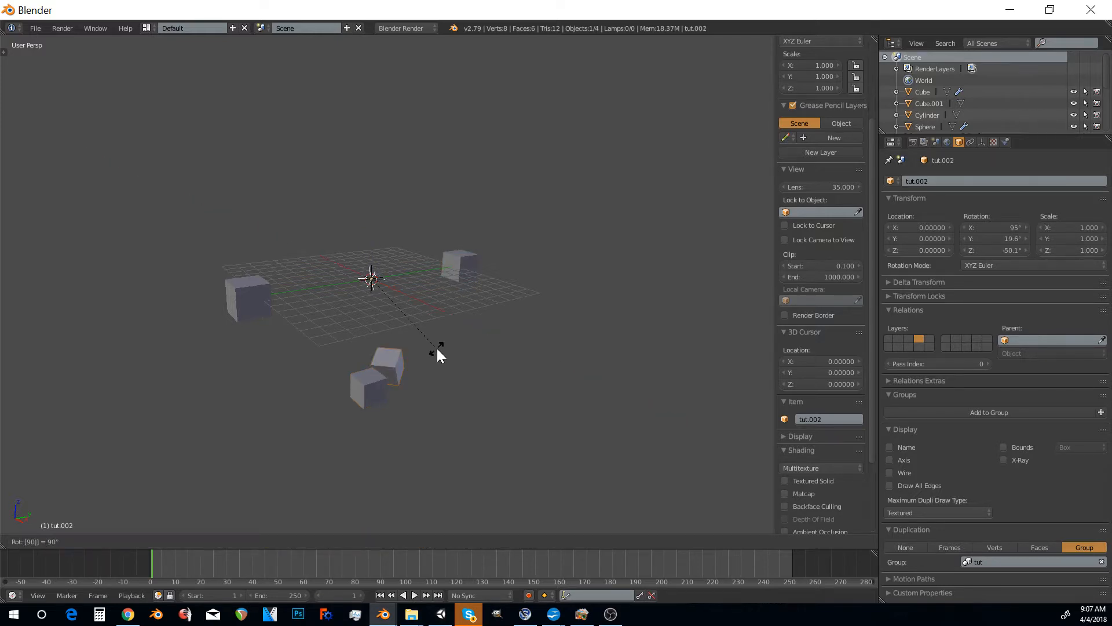
{"action": "key", "text": "Escape"}
{"action": "type", "text": "rx"}
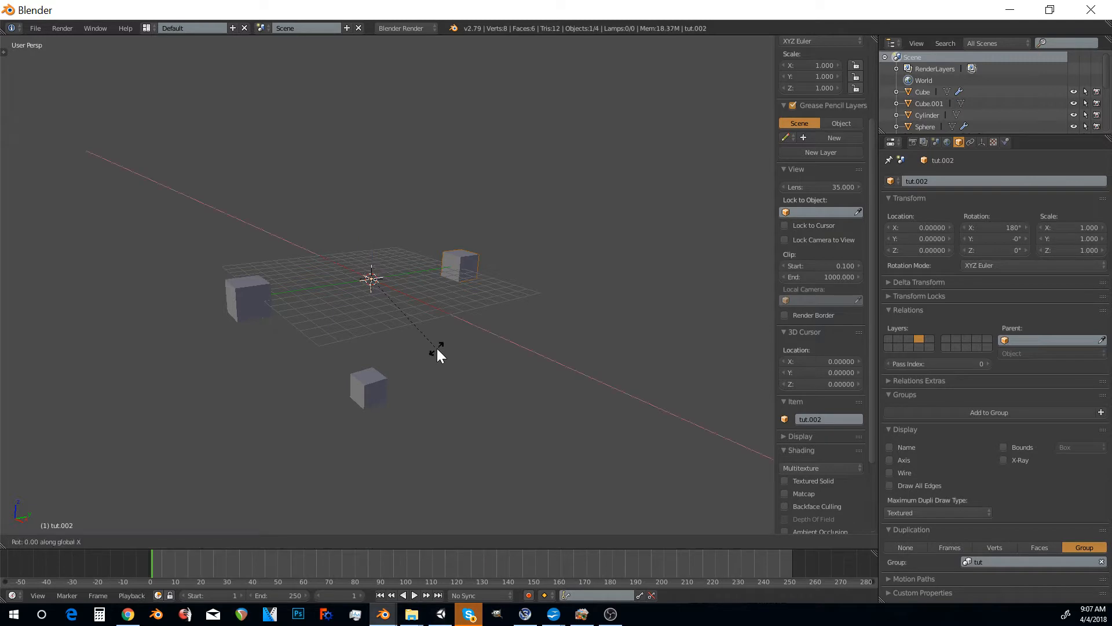
{"action": "type", "text": "90"}
{"action": "key", "text": "Return"}
{"action": "middle_click_drag", "start_coordinate": [380, 328], "coordinate": [404, 300]}
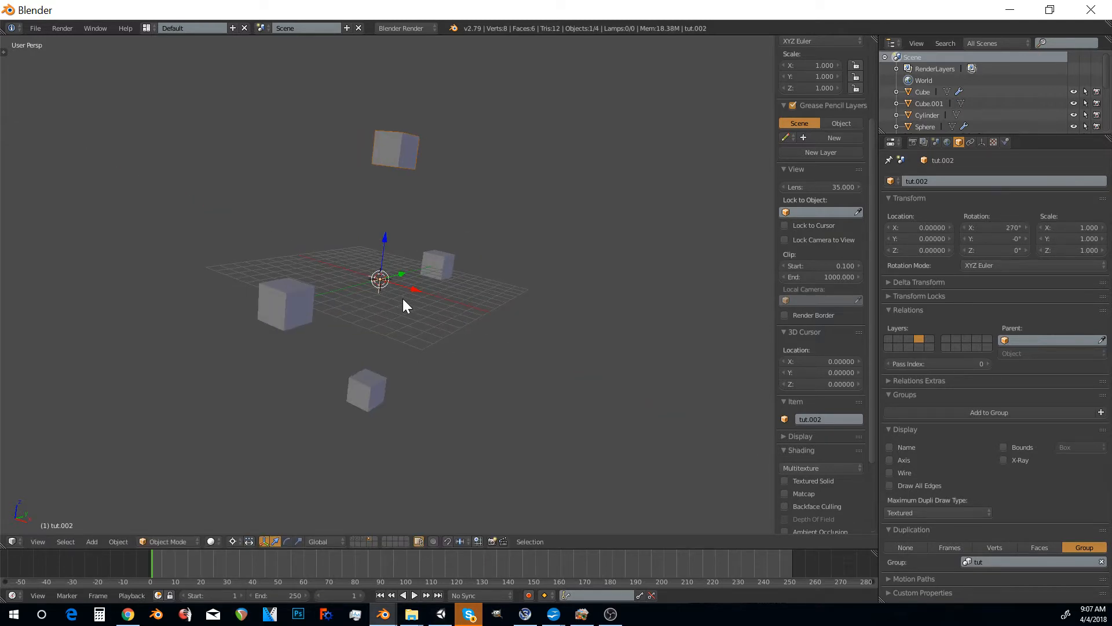
Duplicate the upper tut instance in place and rotate the copy 90° about the global Y axis
{"action": "key", "text": "shift+d"}
{"action": "type", "text": "ry90"}
{"action": "key", "text": "Return"}
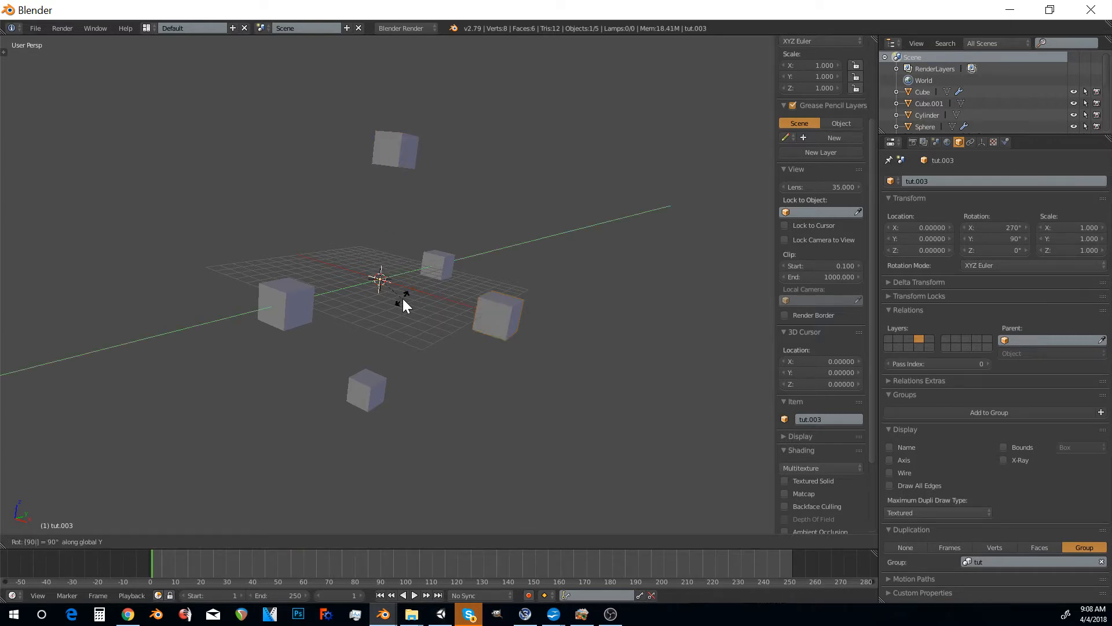
Duplicate the newest tut instance in place and rotate the copy 180° about the global Y axis
{"action": "key", "text": "shift+d"}
{"action": "key", "text": "Escape"}
{"action": "type", "text": "r"}
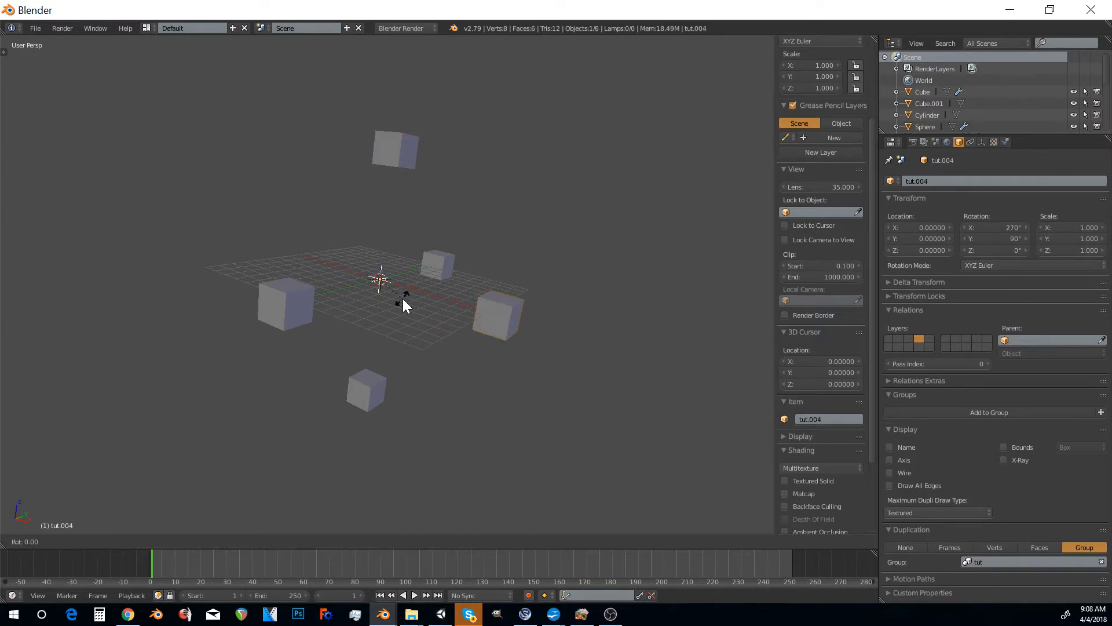
{"action": "type", "text": "180"}
{"action": "key", "text": "Return"}
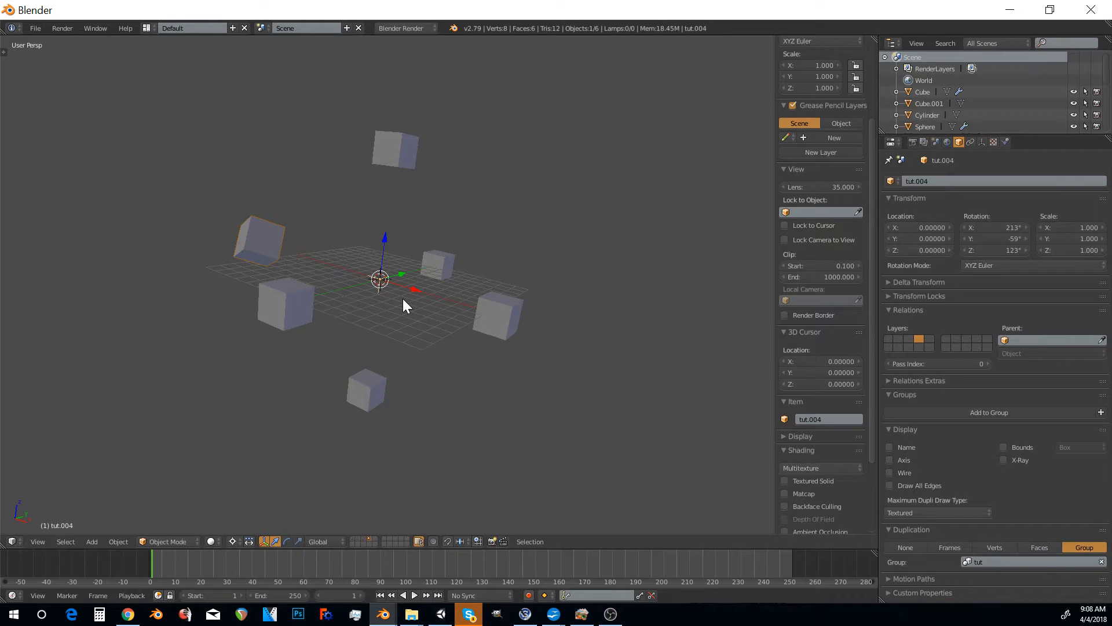
{"action": "key", "text": "ctrl+z"}
{"action": "key", "text": "r"}
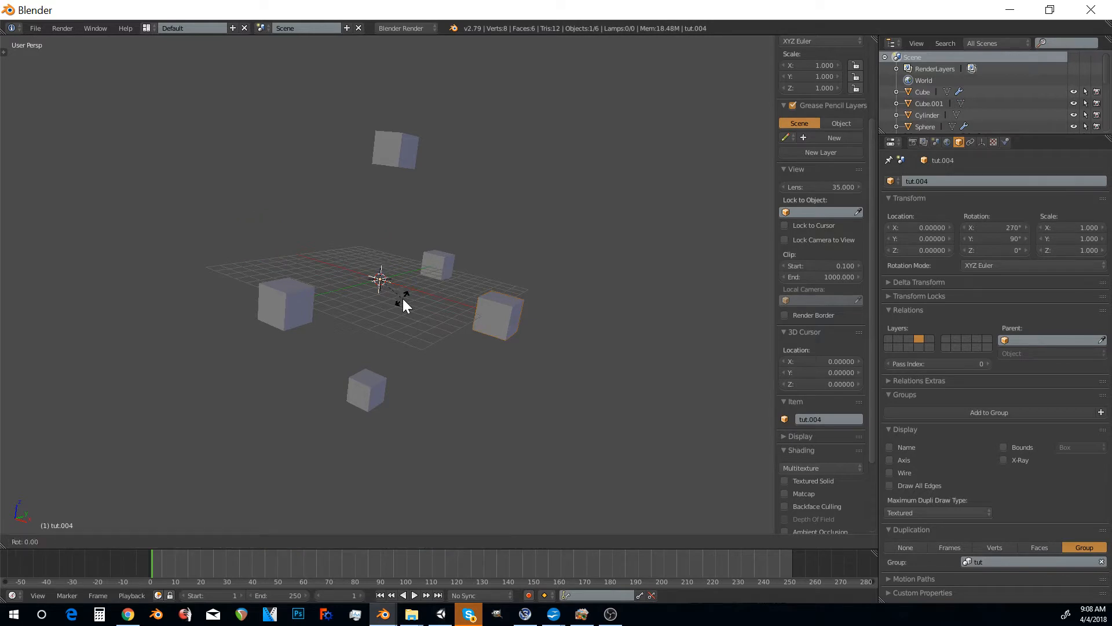
{"action": "type", "text": "y180"}
{"action": "key", "text": "Return"}
Select several of the tut instances in turn and examine their location and rotation values
{"action": "middle_click_drag", "start_coordinate": [442, 255], "coordinate": [387, 319]}
{"action": "right_click", "coordinate": [293, 346]}
{"action": "right_click", "coordinate": [310, 262]}
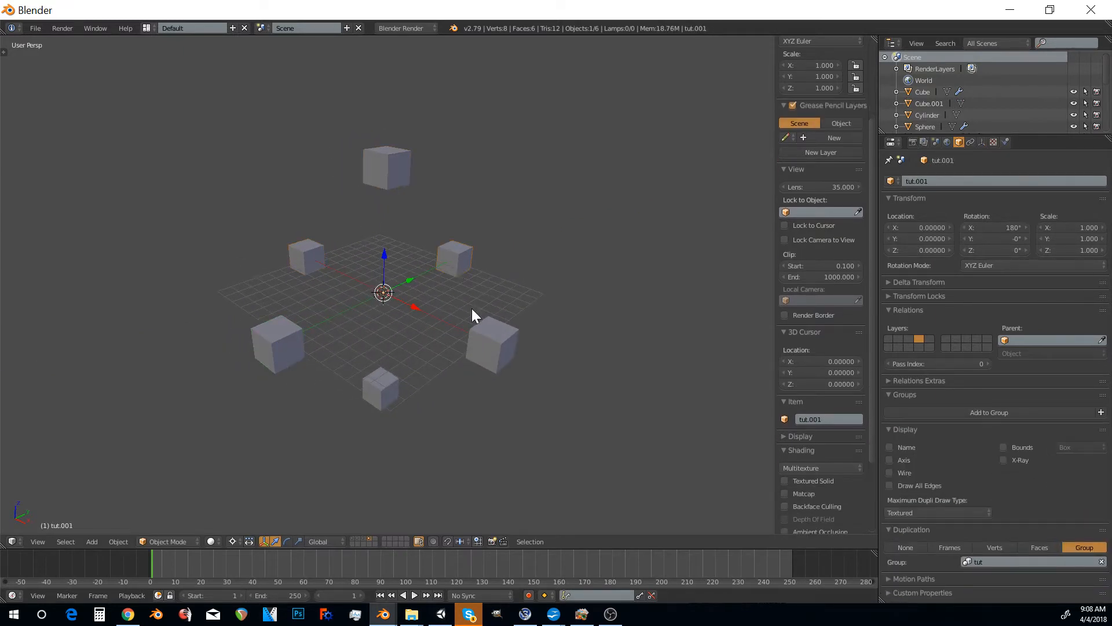
{"action": "right_click", "coordinate": [375, 371]}
{"action": "middle_click_drag", "start_coordinate": [374, 371], "coordinate": [404, 306]}
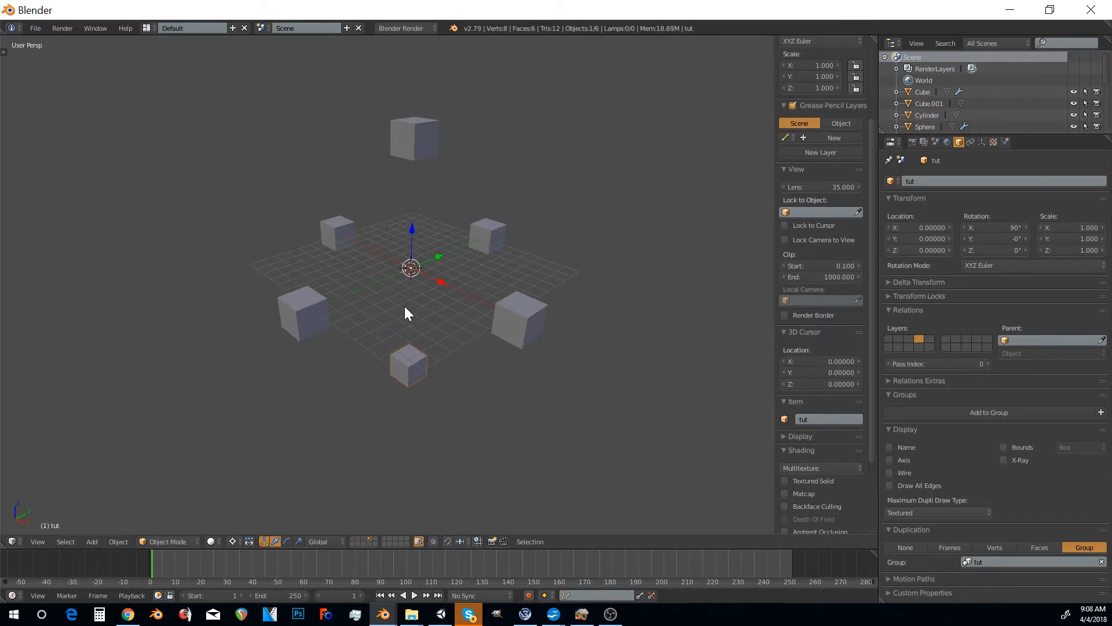
{"action": "scroll", "coordinate": [377, 290], "scroll_direction": "up", "scroll_amount": 2}
{"action": "right_click", "coordinate": [325, 215]}
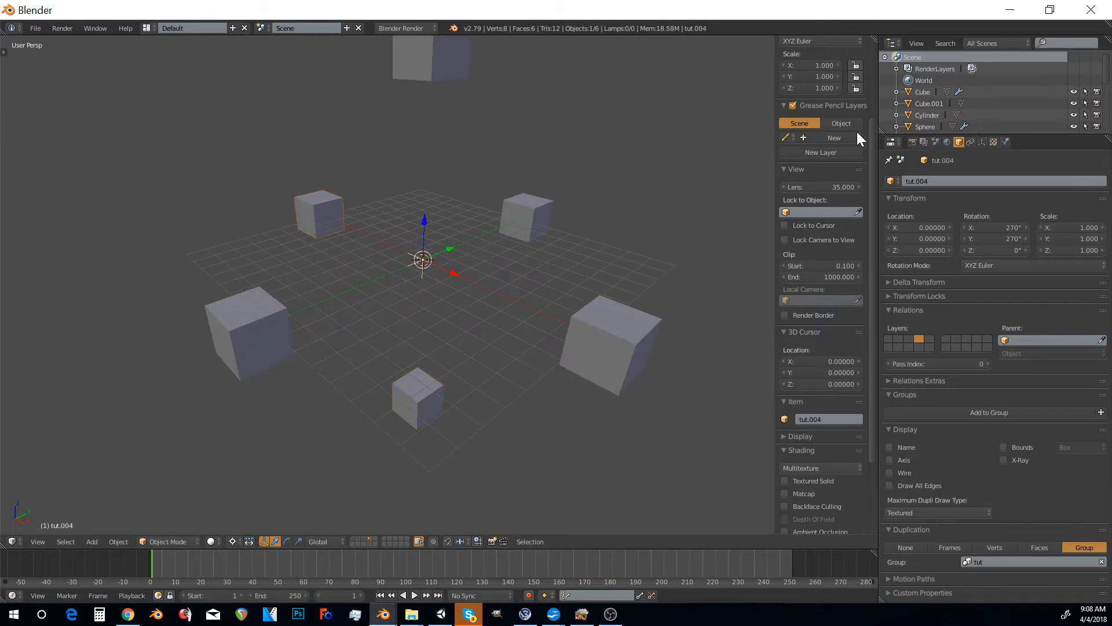
{"action": "left_click_drag", "start_coordinate": [868, 144], "coordinate": [867, 59]}
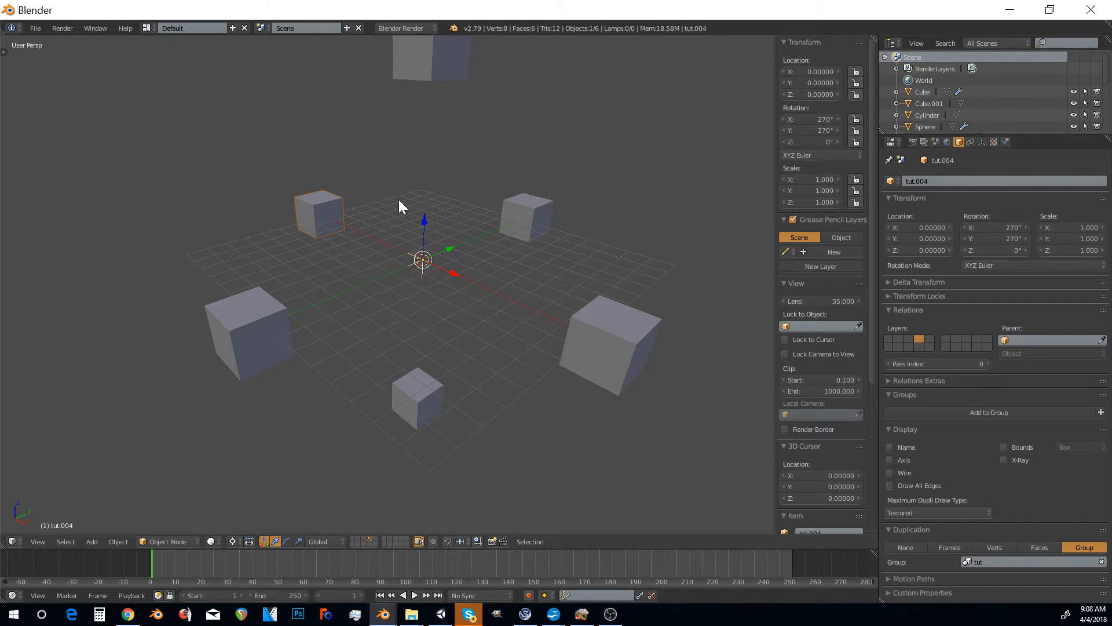
{"action": "middle_click_drag", "start_coordinate": [420, 154], "coordinate": [406, 214], "text": "shift"}
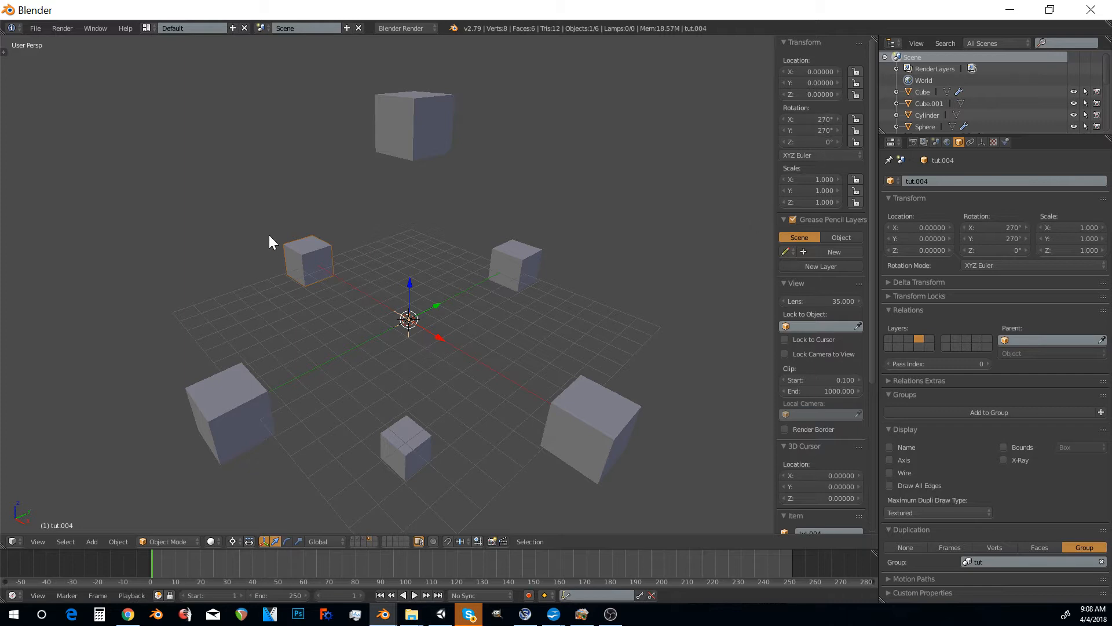
Set the transform orientation to Local and select each instance and the original cube to compare their local axes
{"action": "left_click", "coordinate": [316, 538]}
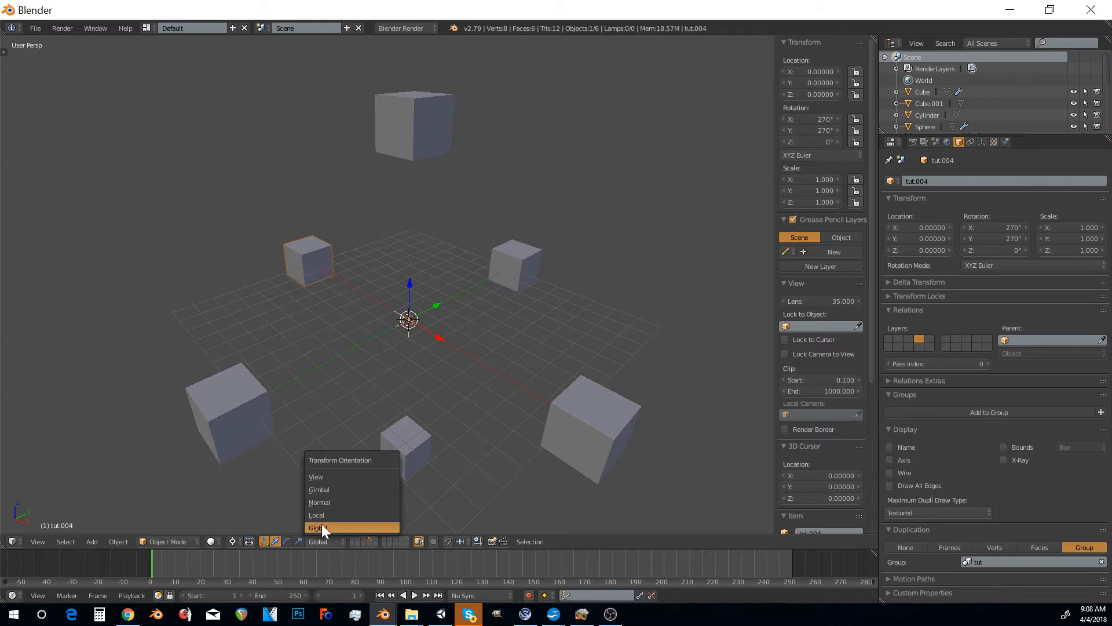
{"action": "left_click", "coordinate": [325, 516]}
{"action": "middle_click_drag", "start_coordinate": [359, 266], "coordinate": [334, 269]}
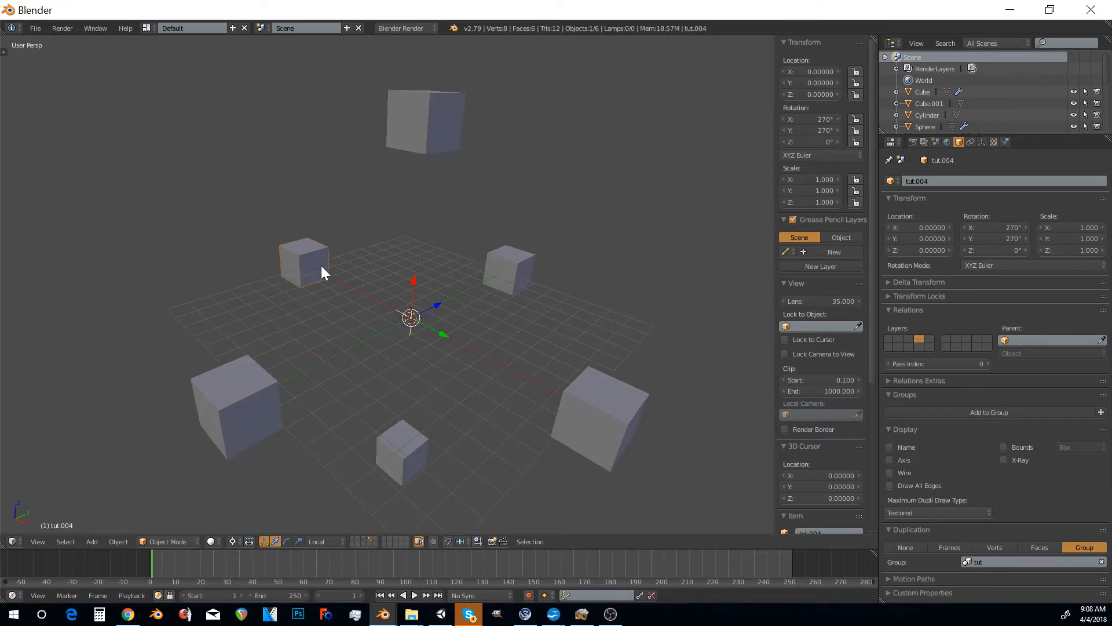
{"action": "right_click", "coordinate": [440, 121]}
{"action": "right_click", "coordinate": [512, 261]}
{"action": "right_click", "coordinate": [608, 436]}
{"action": "right_click", "coordinate": [397, 462]}
{"action": "right_click", "coordinate": [249, 411]}
{"action": "scroll", "coordinate": [300, 379], "scroll_direction": "down", "scroll_amount": 4}
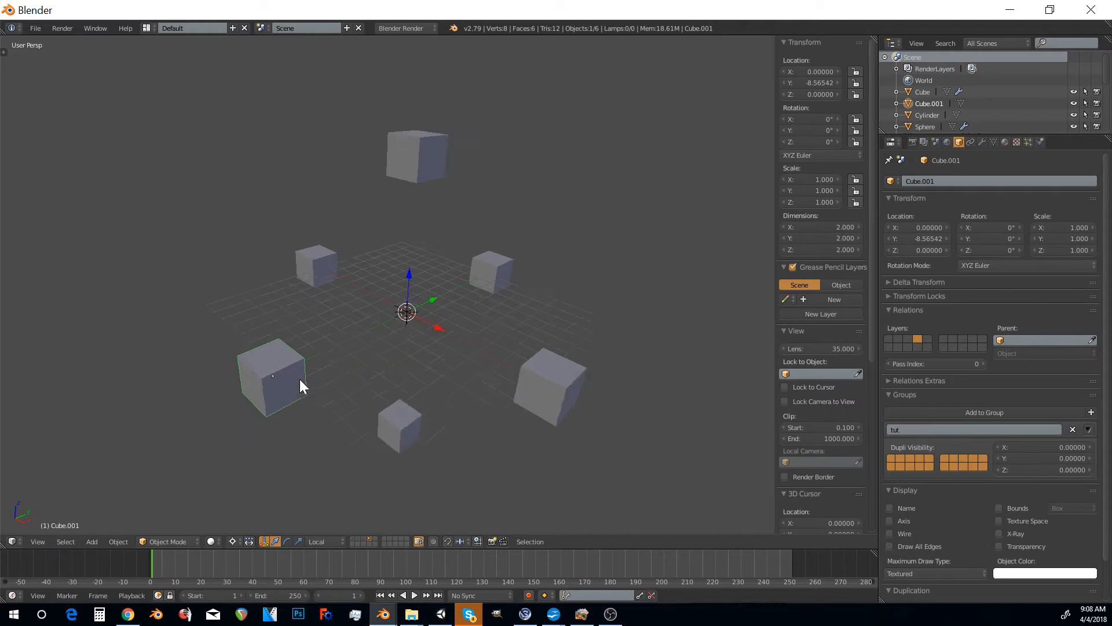
{"action": "scroll", "coordinate": [348, 339], "scroll_direction": "up", "scroll_amount": 2}
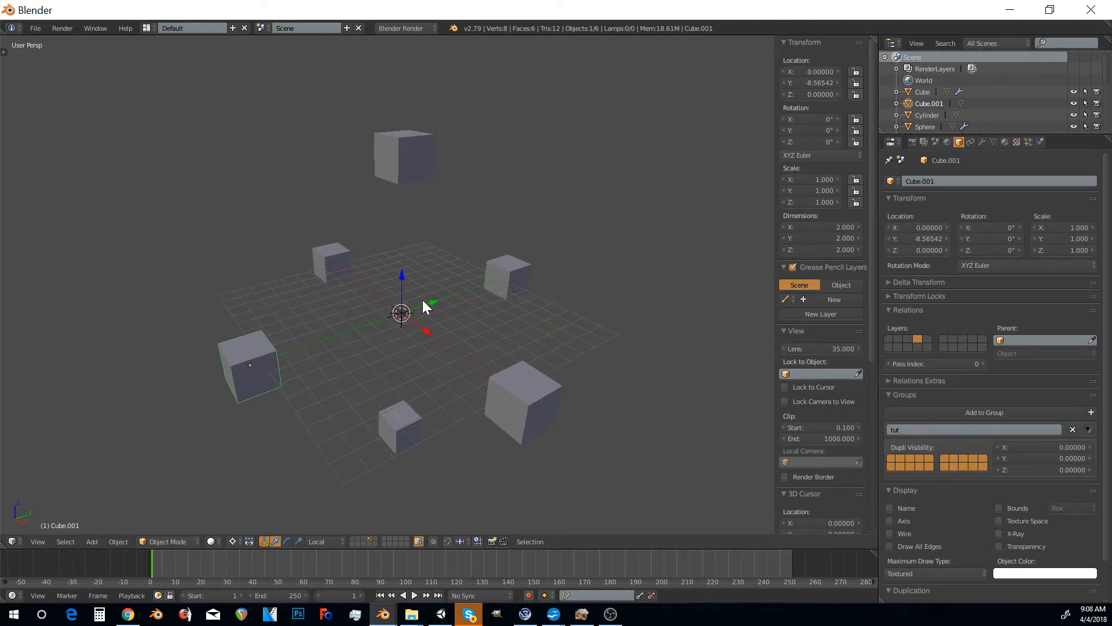
Move the original cube along its local Y axis toward the centre, to about Y -4.92
{"action": "key", "text": "g"}
{"action": "key", "text": "y"}
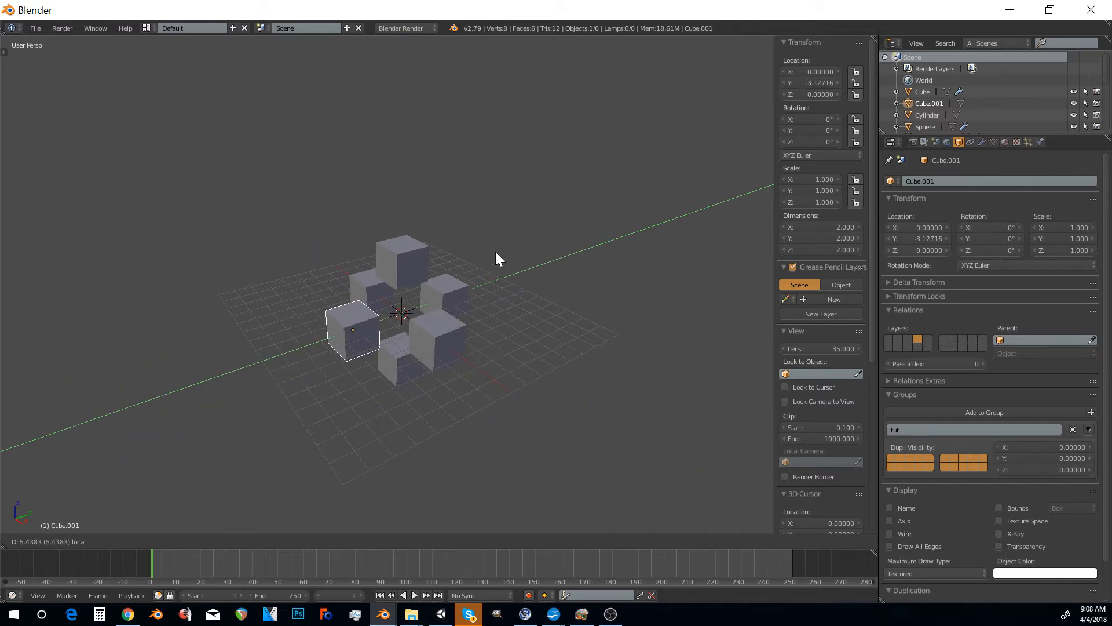
{"action": "left_click", "coordinate": [471, 262]}
{"action": "scroll", "coordinate": [458, 272], "scroll_direction": "down", "scroll_amount": 2}
{"action": "mouse_move", "coordinate": [429, 295]}
{"action": "middle_mouse_down"}
{"action": "mouse_move", "coordinate": [498, 258]}
{"action": "mouse_move", "coordinate": [426, 286]}
{"action": "middle_mouse_up"}
{"action": "scroll", "coordinate": [426, 287], "scroll_direction": "up", "scroll_amount": 3}
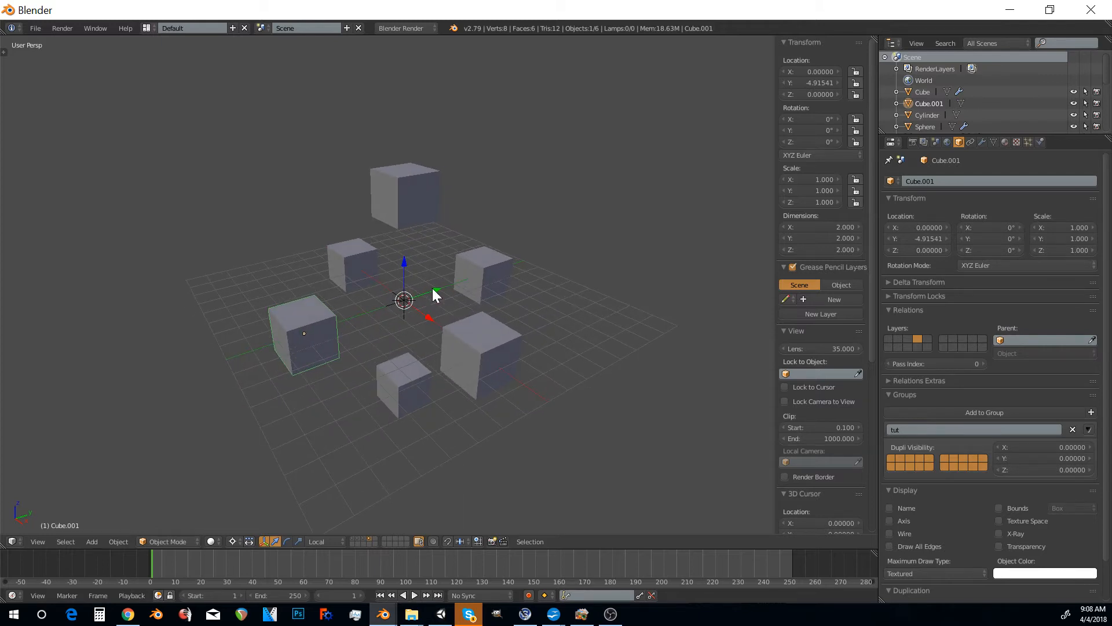
Move the original cube outward along its local Y axis to about Y -6.67
{"action": "key", "text": "g"}
{"action": "key", "text": "y"}
{"action": "key", "text": "y"}
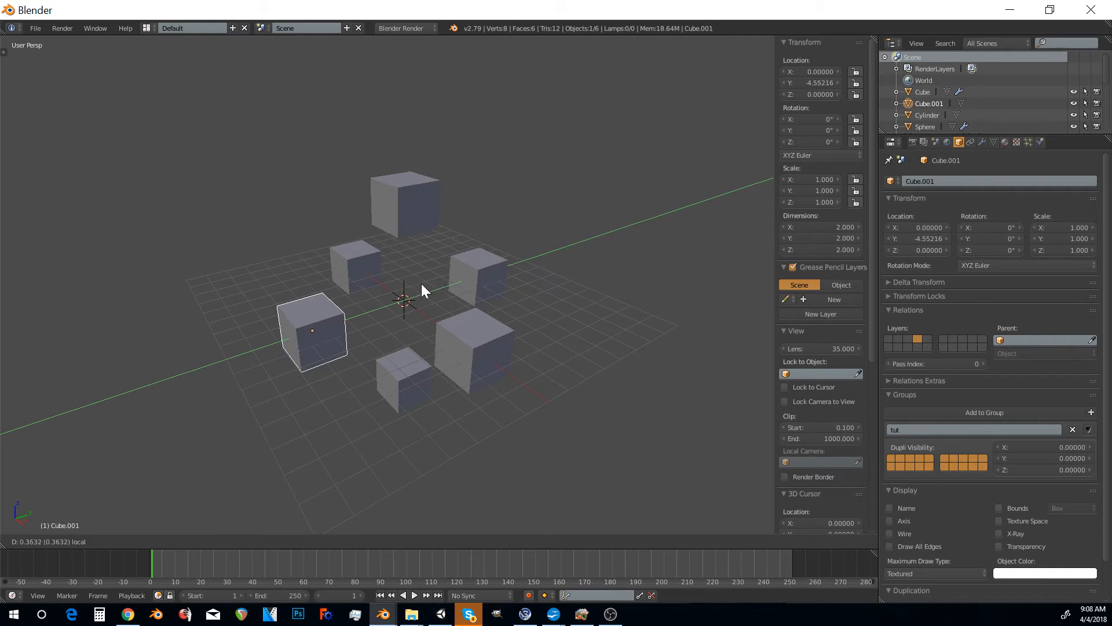
{"action": "left_click", "coordinate": [402, 291]}
{"action": "middle_click_drag", "start_coordinate": [402, 291], "coordinate": [433, 303]}
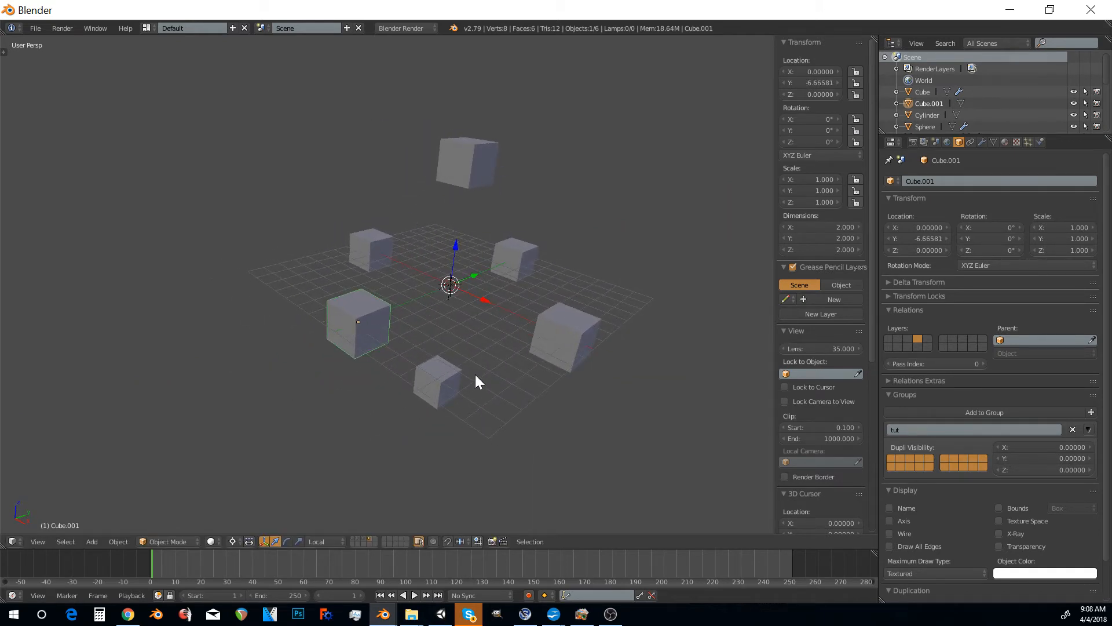
Add a point lamp at the world origin on the same layer as the tut instances
{"action": "middle_click_drag", "start_coordinate": [366, 347], "coordinate": [390, 357], "text": "shift"}
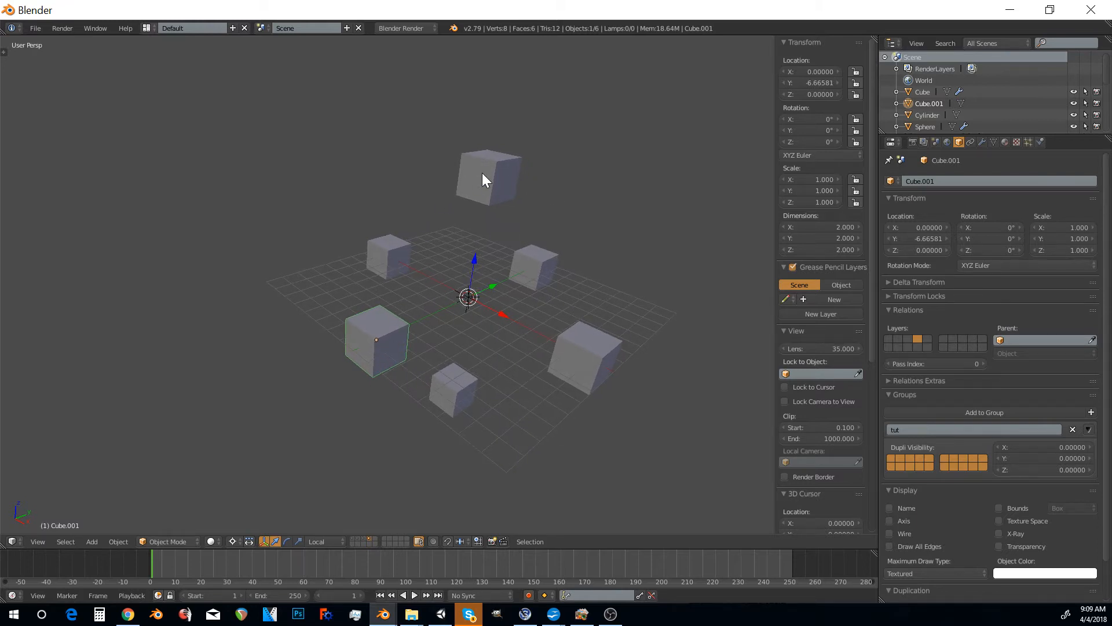
{"action": "middle_click_drag", "start_coordinate": [482, 373], "coordinate": [429, 327], "text": "shift"}
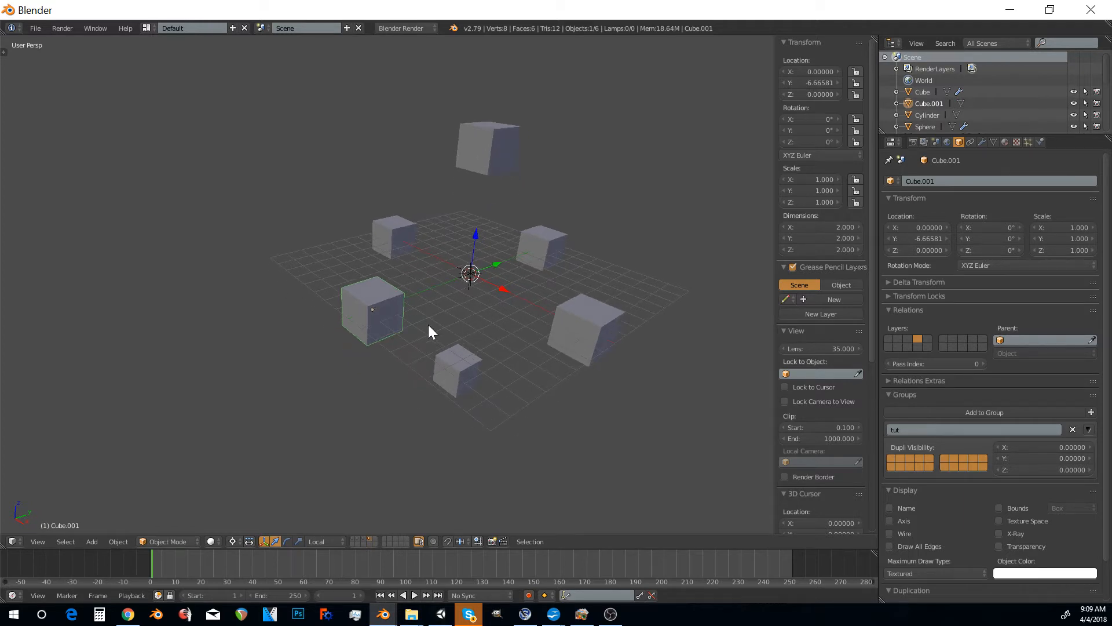
{"action": "key", "text": "shift+a"}
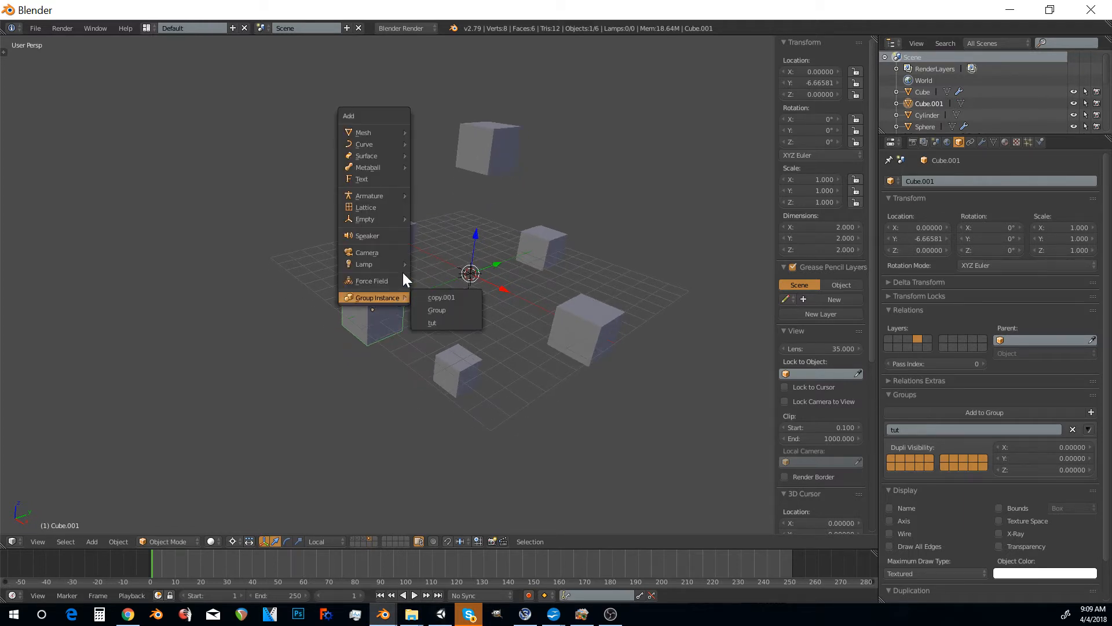
{"action": "mouse_move", "coordinate": [373, 224]}
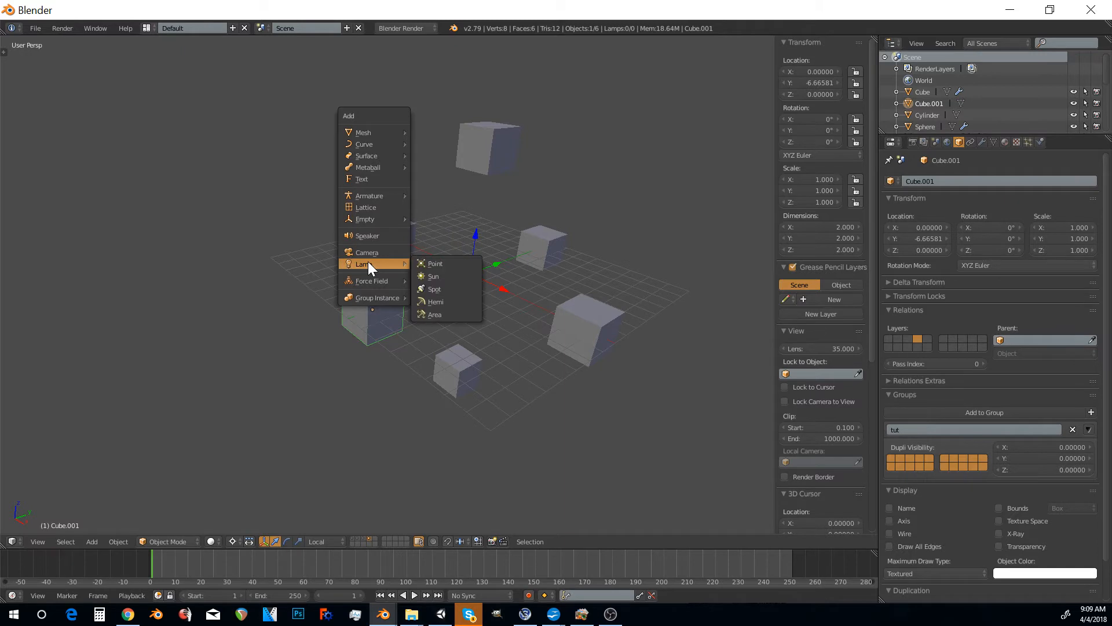
{"action": "left_click", "coordinate": [446, 263]}
{"action": "middle_click_drag", "start_coordinate": [467, 281], "coordinate": [482, 266]}
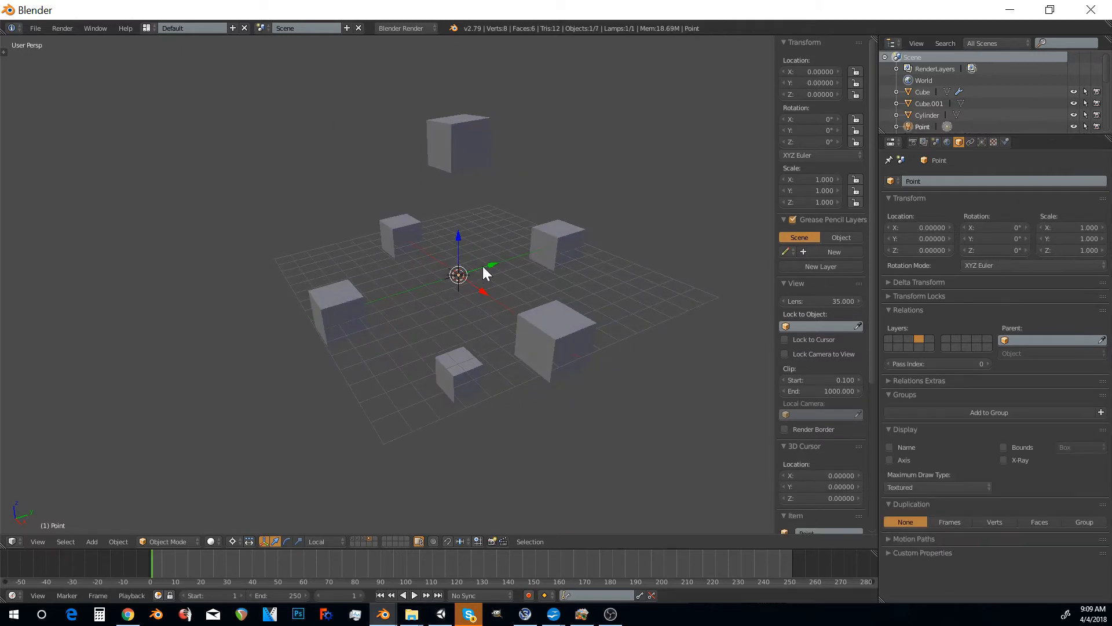
Move the point lamp along the Y axis beyond the original cube, to about Y -9.49
{"action": "key", "text": "g"}
{"action": "key", "text": "y"}
{"action": "key", "text": "y"}
{"action": "left_click", "coordinate": [312, 325]}
{"action": "middle_click_drag", "start_coordinate": [311, 325], "coordinate": [374, 309]}
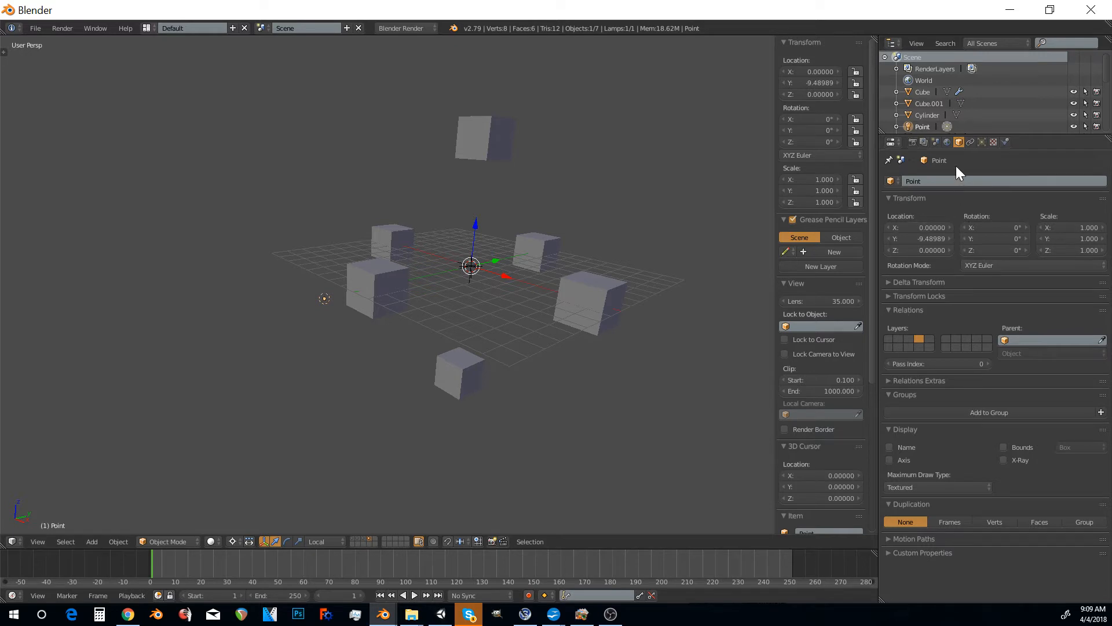
Add the point lamp to the existing tut group
{"action": "left_click", "coordinate": [933, 411]}
{"action": "left_click", "coordinate": [951, 458]}
{"action": "middle_click_drag", "start_coordinate": [415, 274], "coordinate": [400, 304]}
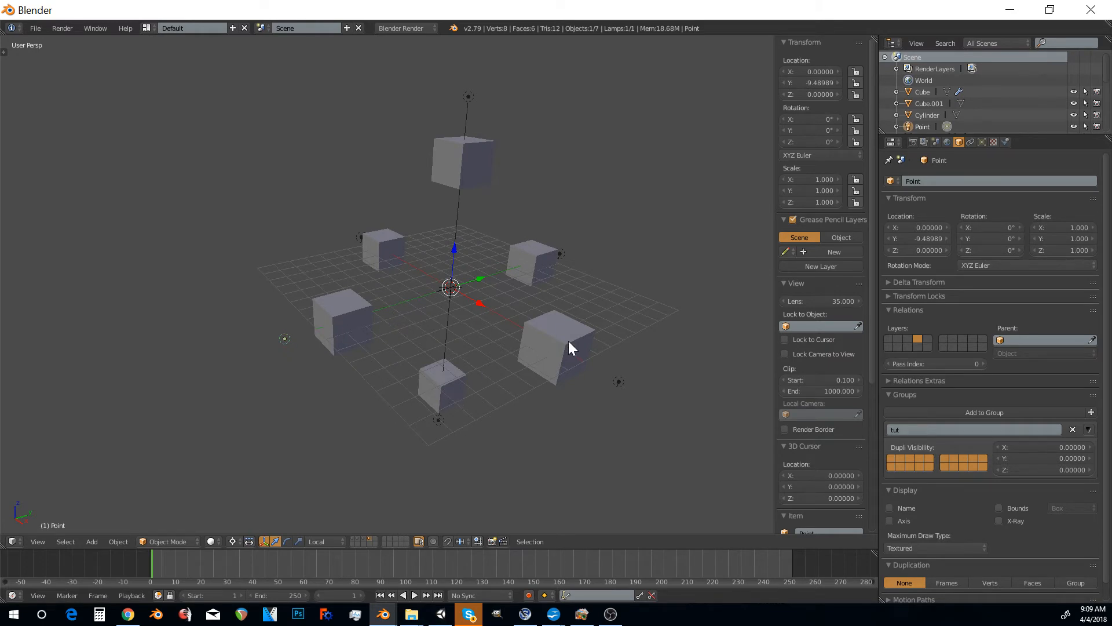
{"action": "middle_click_drag", "start_coordinate": [335, 316], "coordinate": [343, 308]}
Enter Edit Mode on the original cube and try moving one of its corner vertices
{"action": "right_click", "coordinate": [366, 326]}
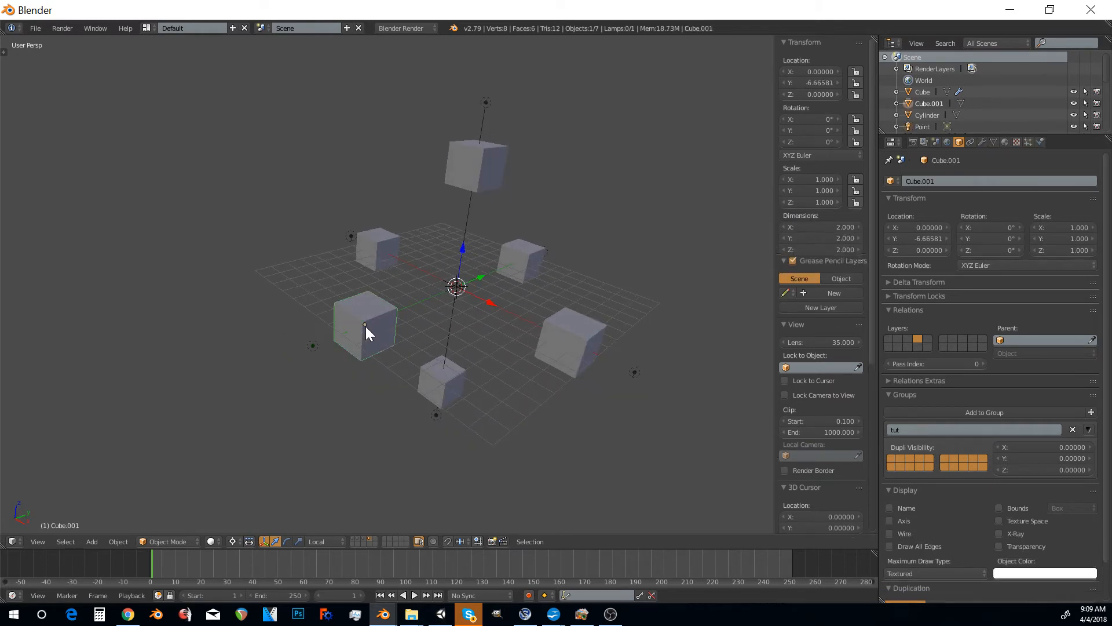
{"action": "key", "text": "Tab"}
{"action": "right_click", "coordinate": [396, 307]}
{"action": "key", "text": "g"}
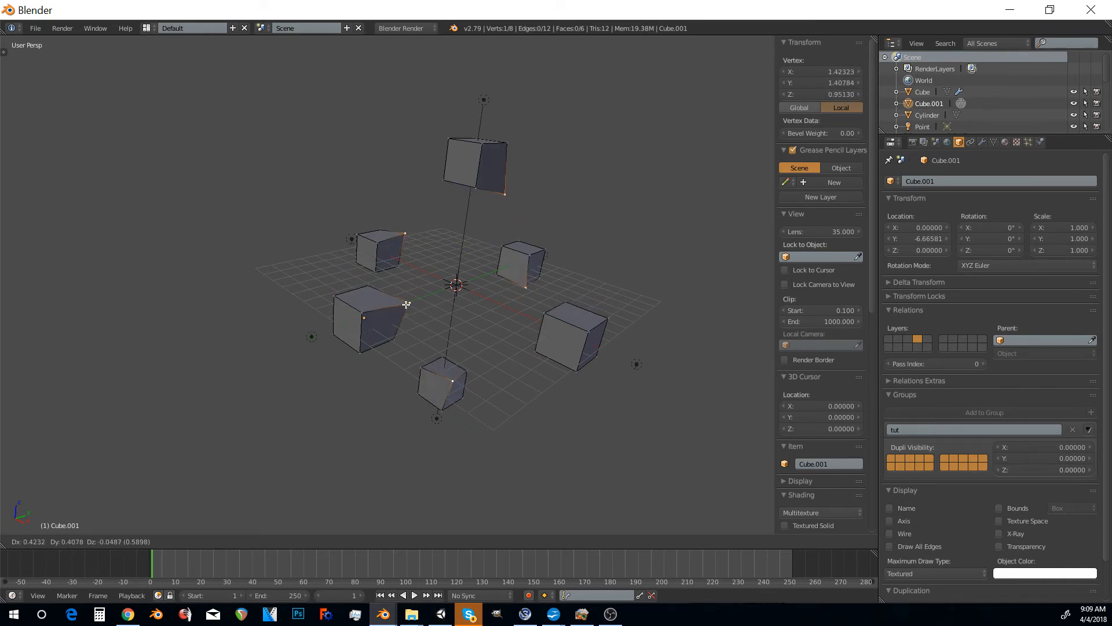
{"action": "key", "text": "Escape"}
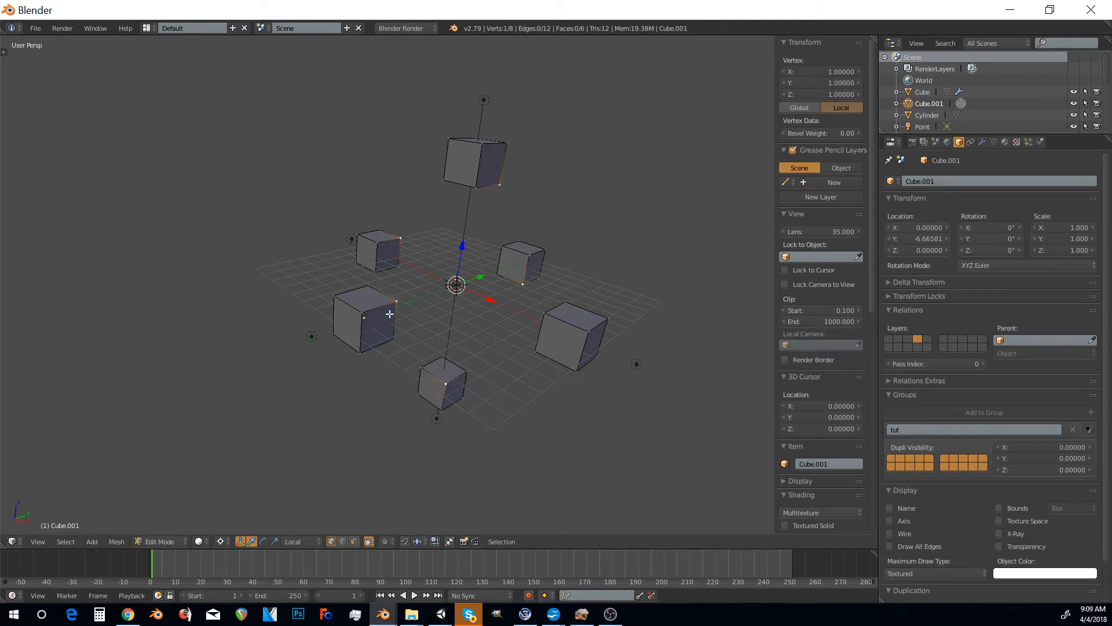
Duplicate the cube within its own mesh and place the copy at about X -3.65, Y -2.06, Z 2.72 in local coordinates
{"action": "key", "text": "a"}
{"action": "key", "text": "shift+d"}
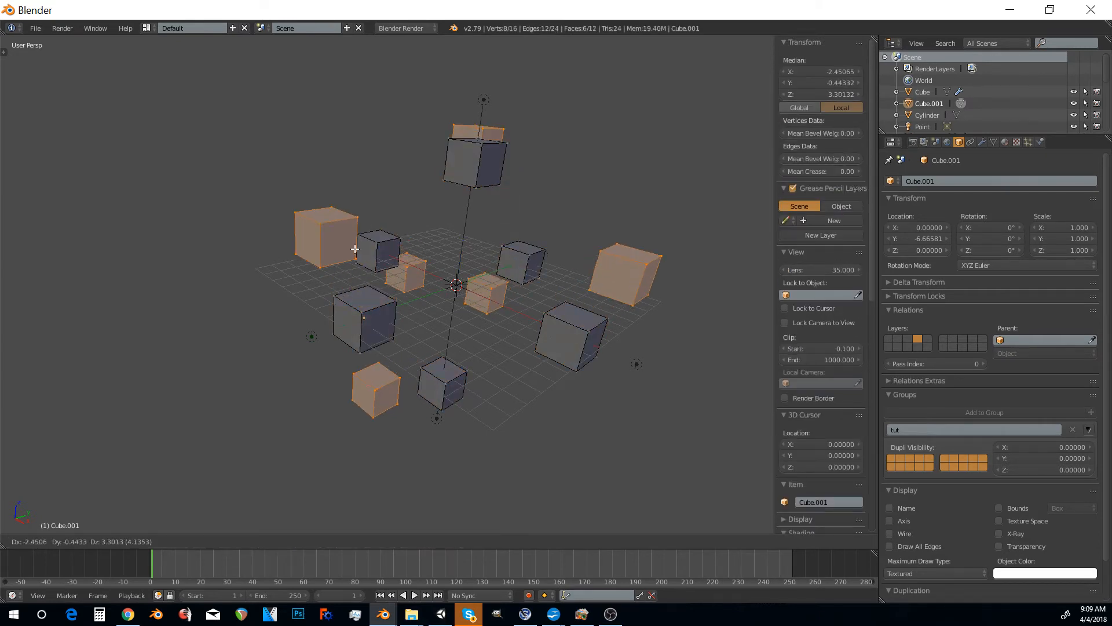
{"action": "left_click", "coordinate": [392, 342]}
{"action": "middle_click_drag", "start_coordinate": [392, 342], "coordinate": [428, 335]}
{"action": "key", "text": "Tab"}
{"action": "key", "text": "Tab"}
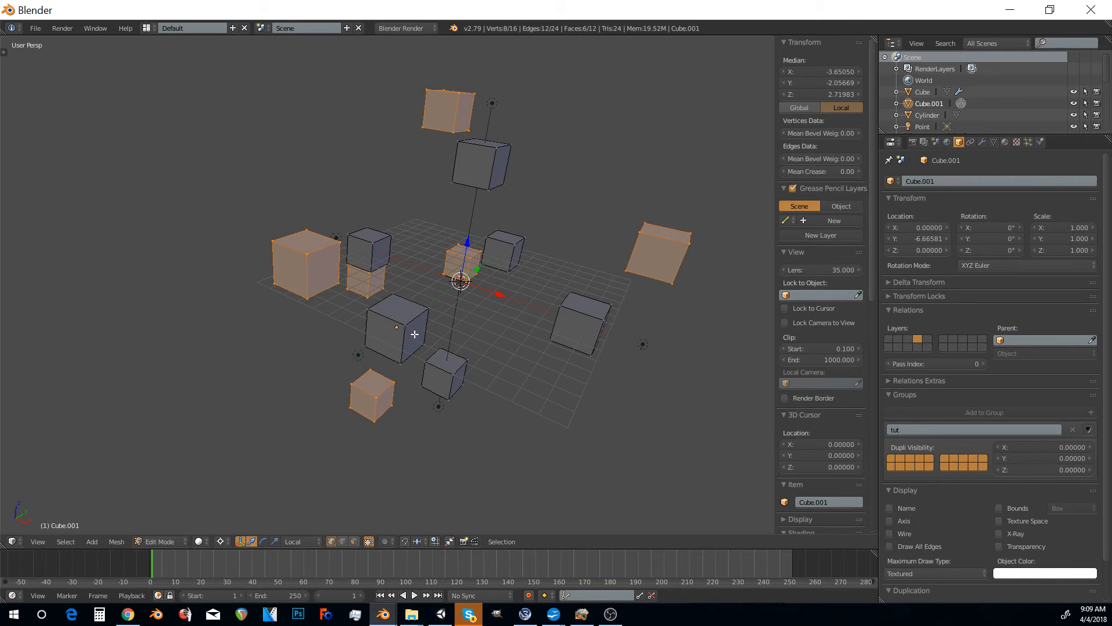
Move both cubes of the mesh together away from the object's origin and return to Object Mode
{"action": "key", "text": "a"}
{"action": "key", "text": "a"}
{"action": "mouse_move", "coordinate": [467, 341]}
{"action": "middle_mouse_down"}
{"action": "mouse_move", "coordinate": [397, 315]}
{"action": "mouse_move", "coordinate": [448, 349]}
{"action": "middle_mouse_up"}
{"action": "key", "text": "Tab"}
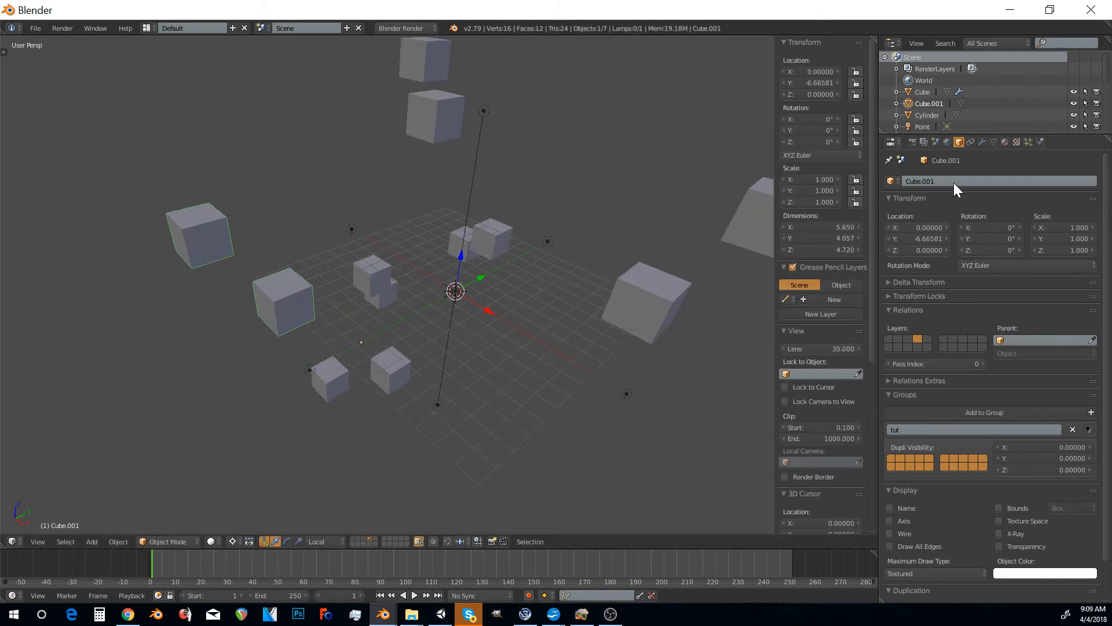
Add a Mirror modifier on the X axis to the original cube object
{"action": "left_click", "coordinate": [981, 142]}
{"action": "left_click", "coordinate": [927, 181]}
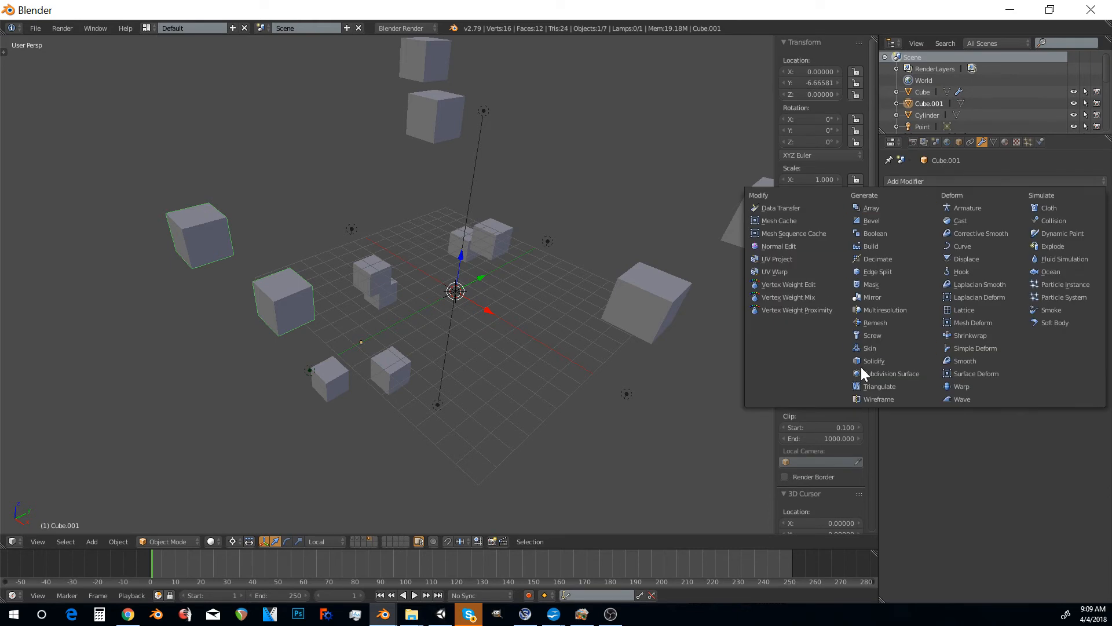
{"action": "left_click", "coordinate": [883, 297]}
{"action": "scroll", "coordinate": [390, 280], "scroll_direction": "down", "scroll_amount": 4}
{"action": "middle_click_drag", "start_coordinate": [390, 279], "coordinate": [404, 319]}
{"action": "scroll", "coordinate": [397, 332], "scroll_direction": "up", "scroll_amount": 5}
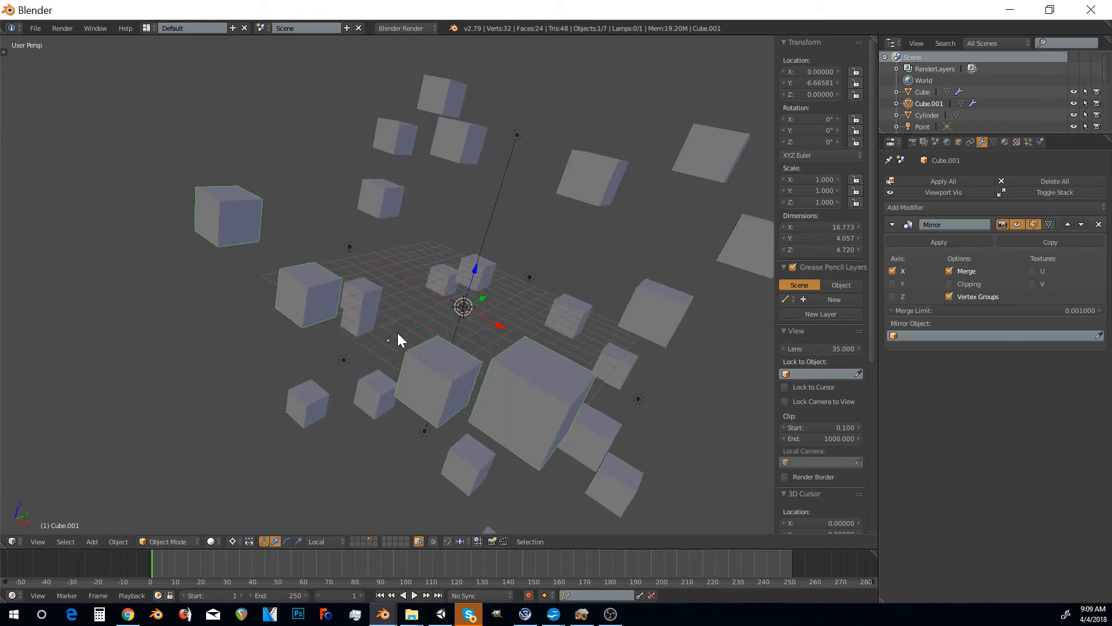
{"action": "scroll", "coordinate": [366, 342], "scroll_direction": "down", "scroll_amount": 2}
{"action": "scroll", "coordinate": [366, 341], "scroll_direction": "down", "scroll_amount": 3}
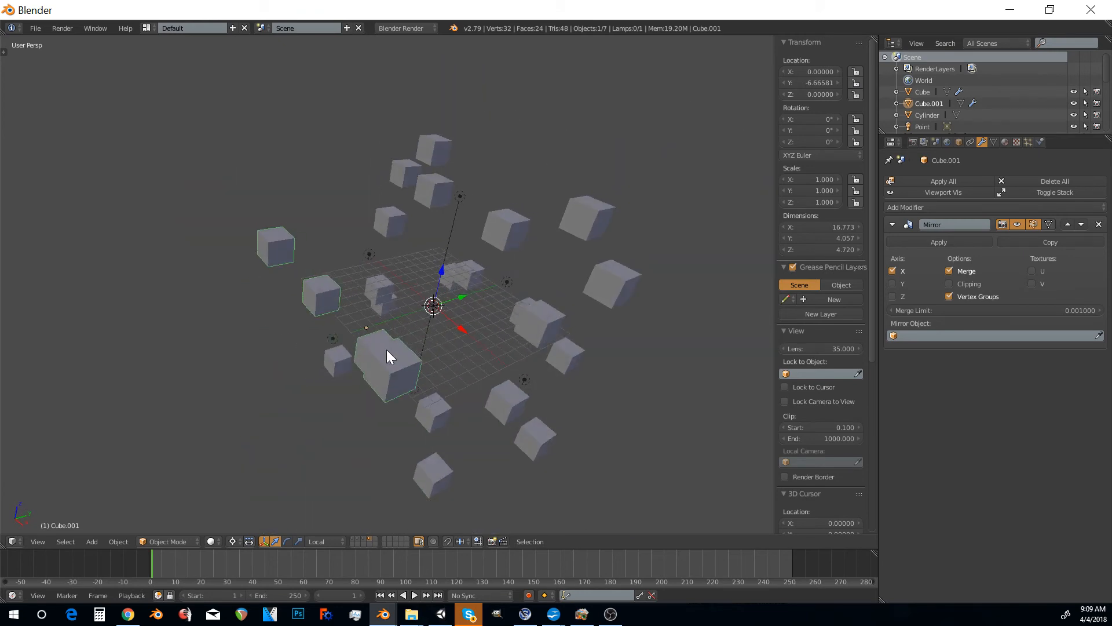
Try moving corner vertices of the mirrored original cube's mesh in Edit Mode
{"action": "right_click", "coordinate": [447, 151]}
{"action": "right_click", "coordinate": [363, 351]}
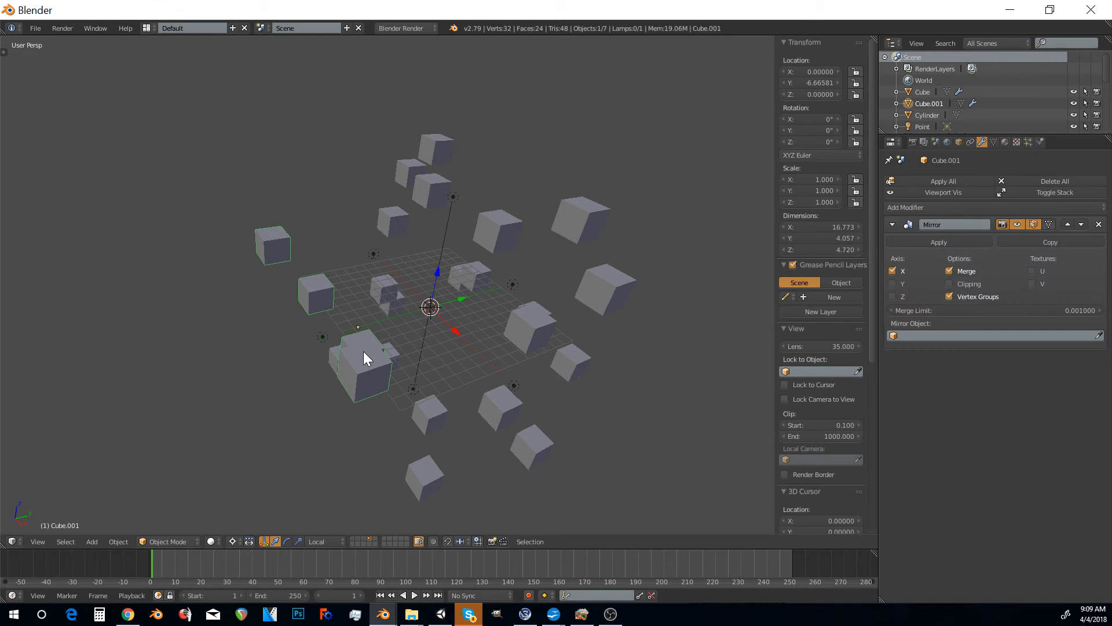
{"action": "middle_click_drag", "start_coordinate": [364, 351], "coordinate": [386, 355]}
{"action": "key", "text": "Tab"}
{"action": "right_click_drag", "start_coordinate": [351, 288], "coordinate": [305, 226]}
{"action": "key", "text": "Escape"}
{"action": "key", "text": "ctrl+z"}
{"action": "middle_click_drag", "start_coordinate": [302, 241], "coordinate": [306, 259]}
{"action": "right_click_drag", "start_coordinate": [306, 253], "coordinate": [308, 238]}
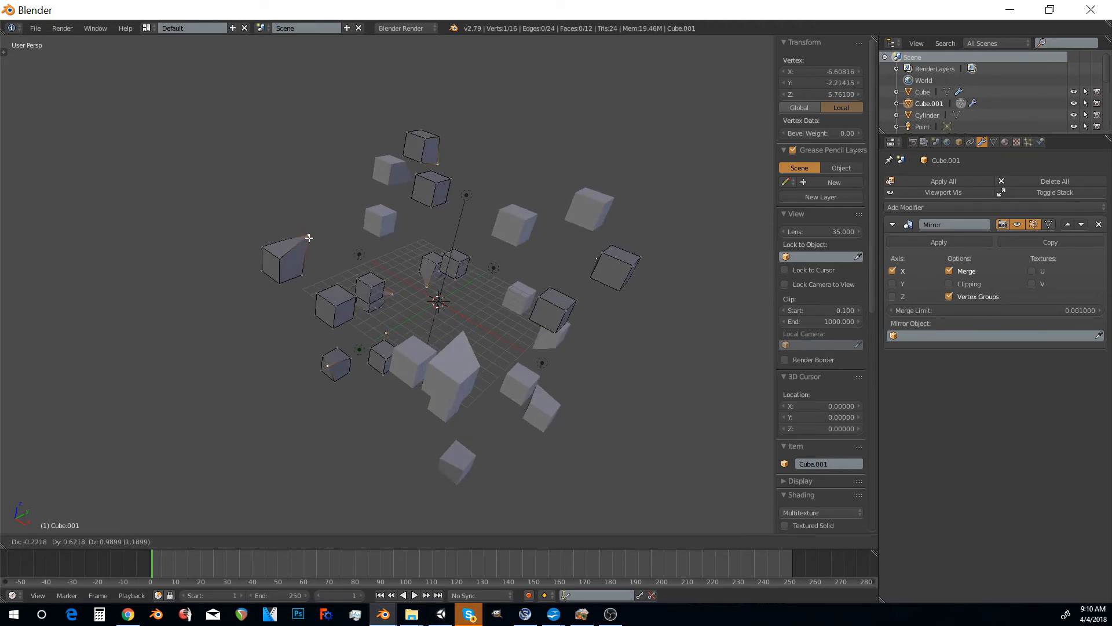
{"action": "key", "text": "Escape"}
{"action": "middle_click_drag", "start_coordinate": [364, 324], "coordinate": [362, 484]}
{"action": "key", "text": "Tab"}
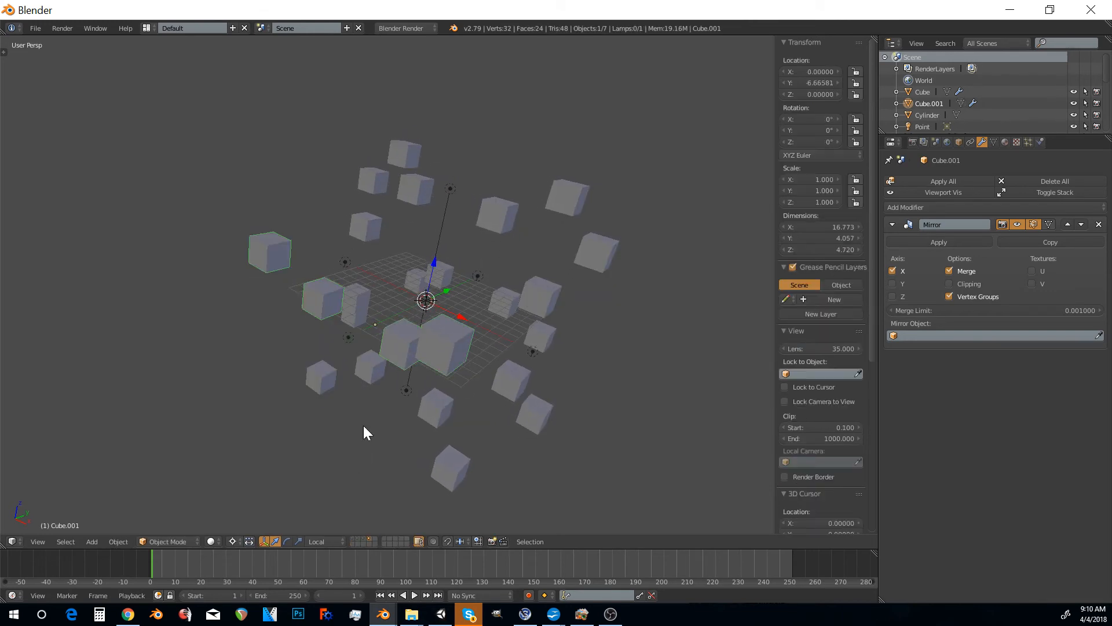
Show the layer with the spheres and pull the original Sphere's spike tip vertex further outward in Edit Mode
{"action": "left_click", "coordinate": [363, 539]}
{"action": "middle_click_drag", "start_coordinate": [524, 323], "coordinate": [416, 360], "text": "shift"}
{"action": "right_click", "coordinate": [436, 329]}
{"action": "scroll", "coordinate": [447, 336], "scroll_direction": "up", "scroll_amount": 3}
{"action": "key", "text": "Tab"}
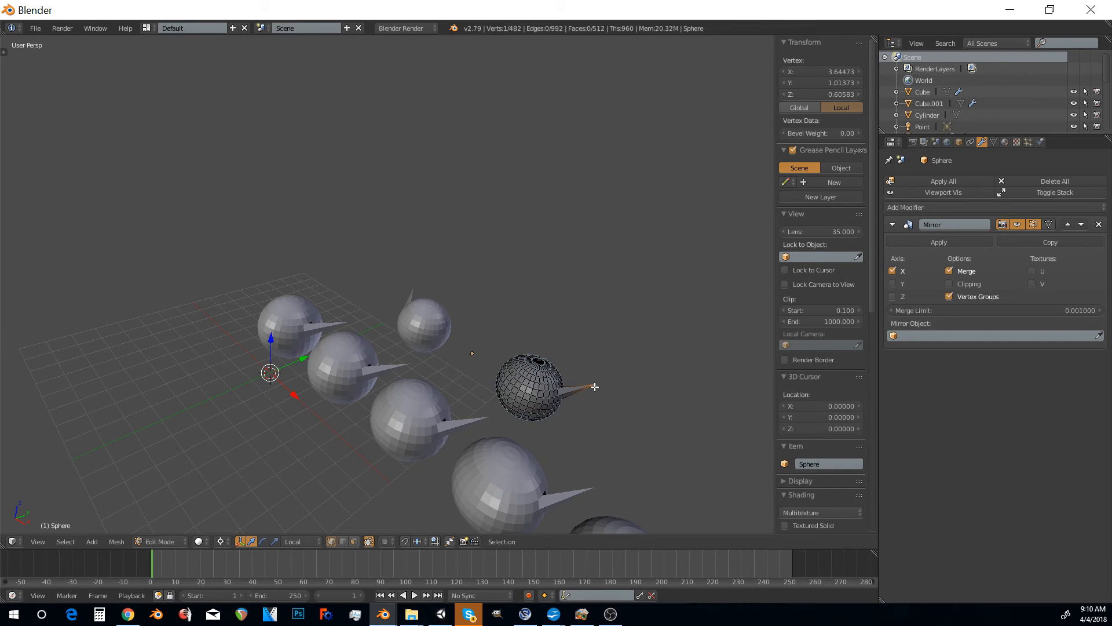
{"action": "key", "text": "g"}
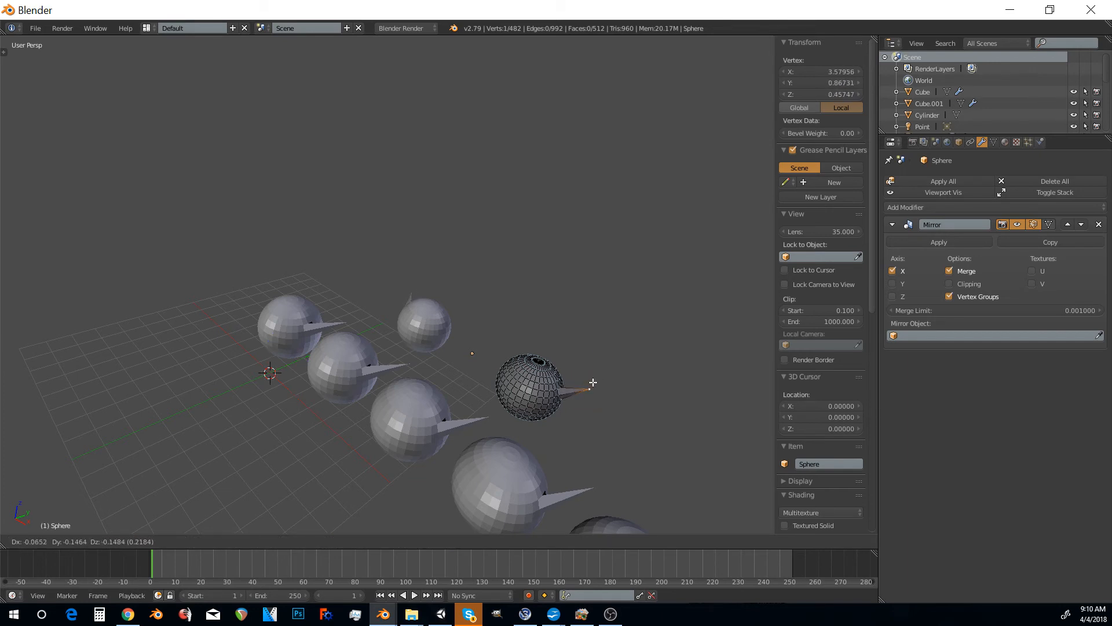
{"action": "left_click", "coordinate": [592, 382]}
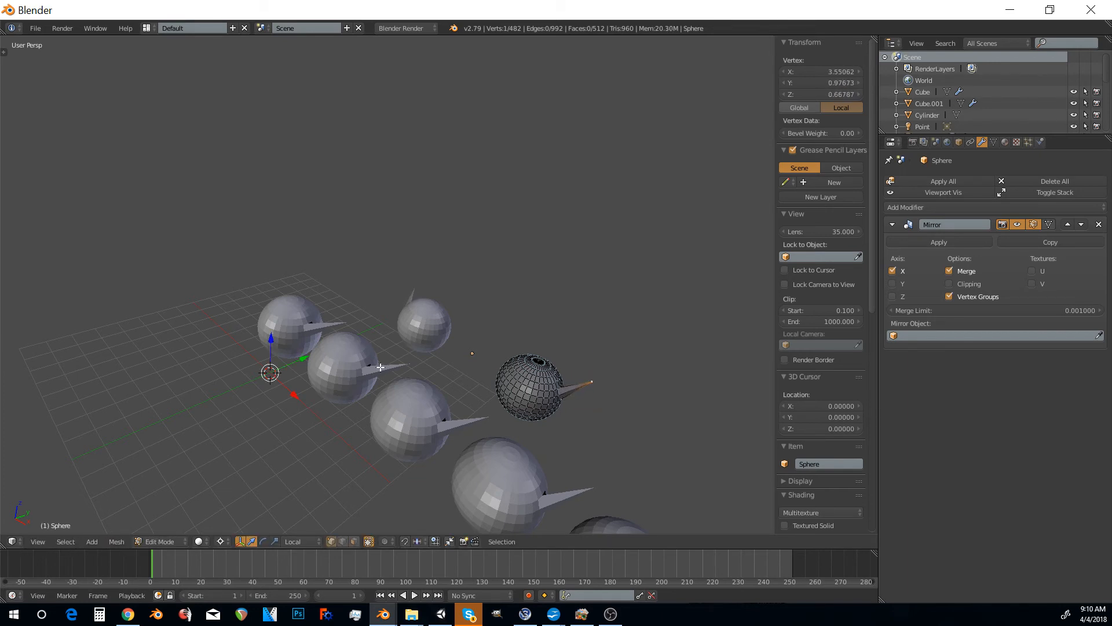
{"action": "scroll", "coordinate": [430, 406], "scroll_direction": "down", "scroll_amount": 2}
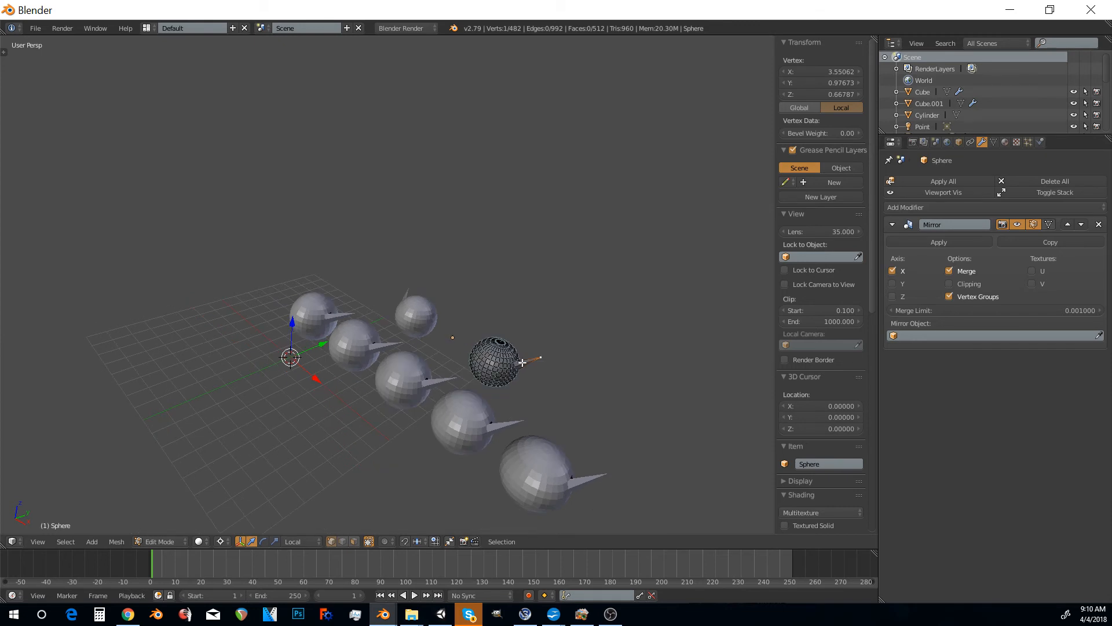
{"action": "key", "text": "g"}
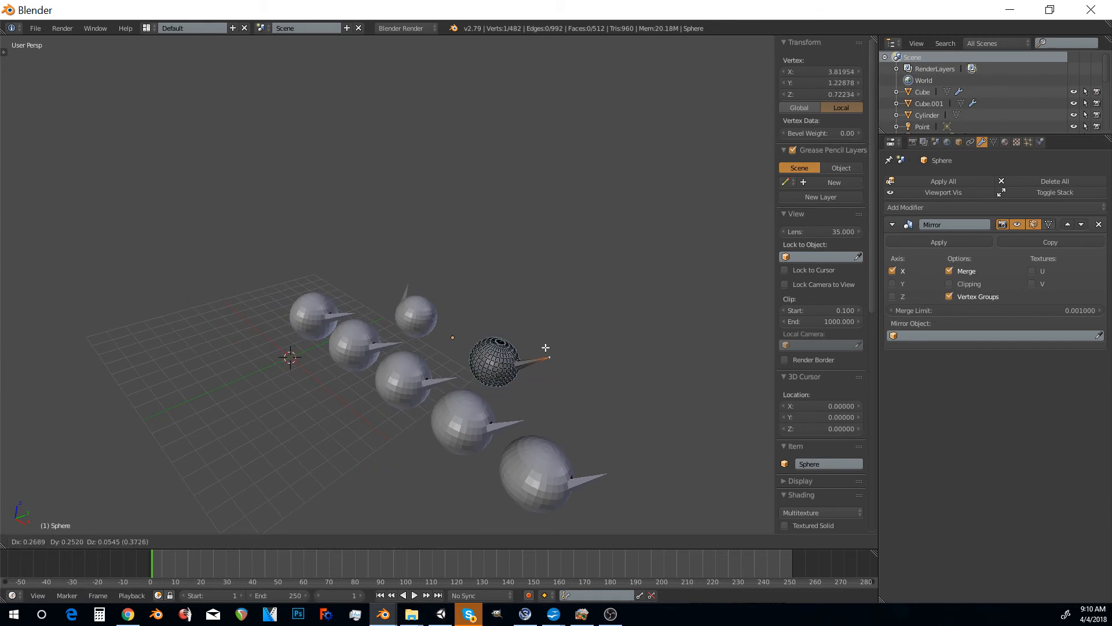
{"action": "left_click", "coordinate": [546, 354]}
{"action": "key", "text": "Tab"}
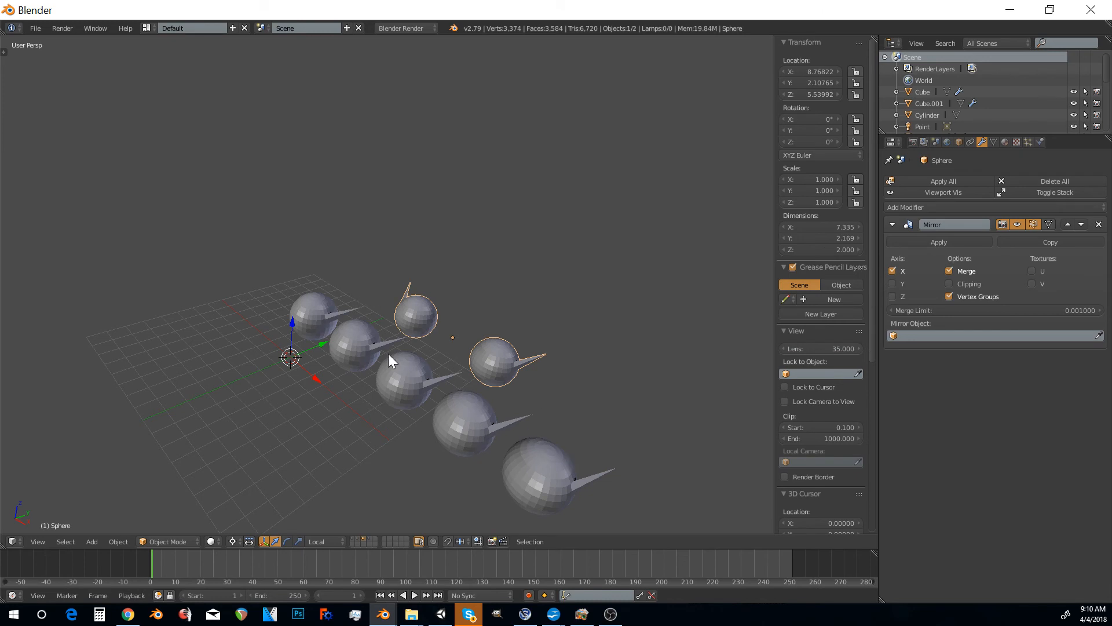
Examine the objects on the other layers and return to the layer with the tut instances
{"action": "left_click", "coordinate": [359, 539]}
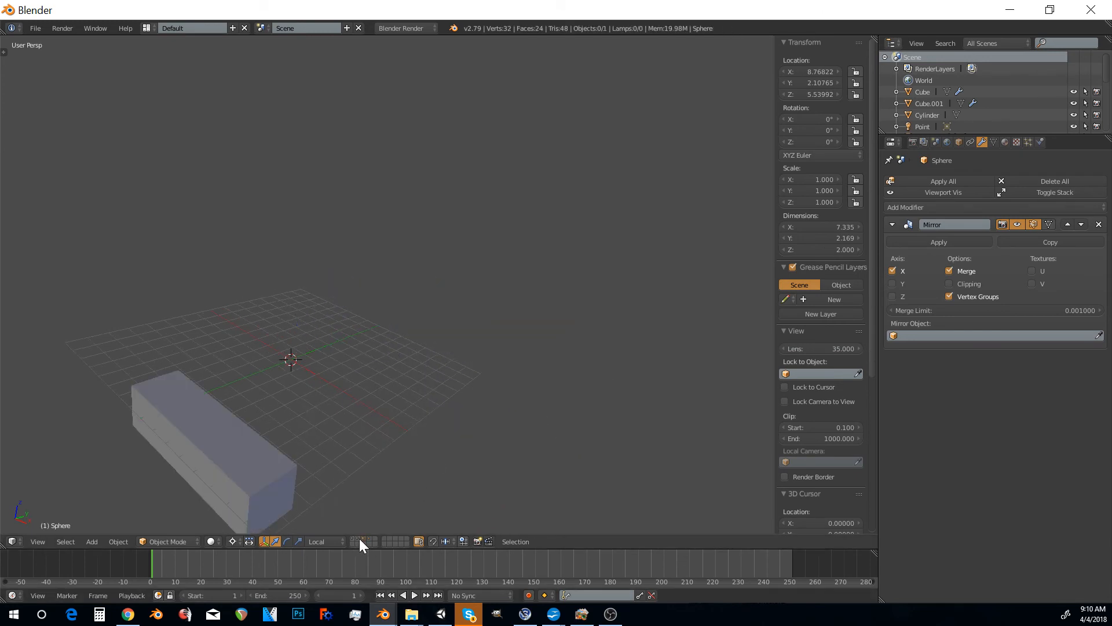
{"action": "left_click", "coordinate": [359, 538]}
{"action": "scroll", "coordinate": [408, 374], "scroll_direction": "down", "scroll_amount": 4}
{"action": "mouse_move", "coordinate": [359, 363]}
{"action": "middle_mouse_down"}
{"action": "mouse_move", "coordinate": [316, 299]}
{"action": "mouse_move", "coordinate": [346, 359]}
{"action": "middle_mouse_up"}
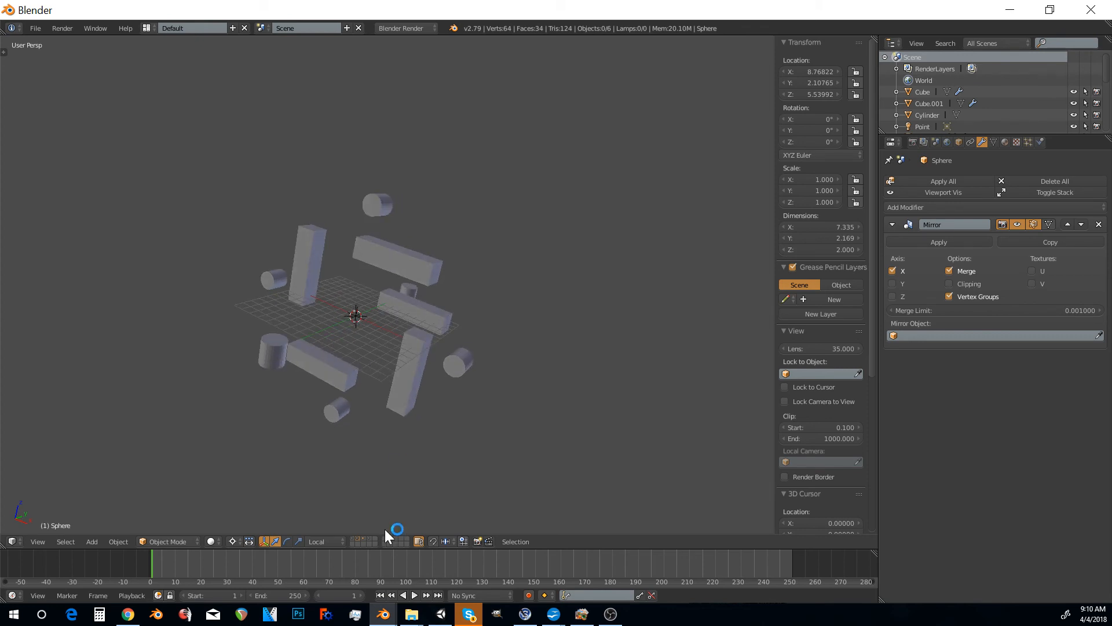
{"action": "left_click", "coordinate": [353, 537]}
{"action": "left_click", "coordinate": [370, 537]}
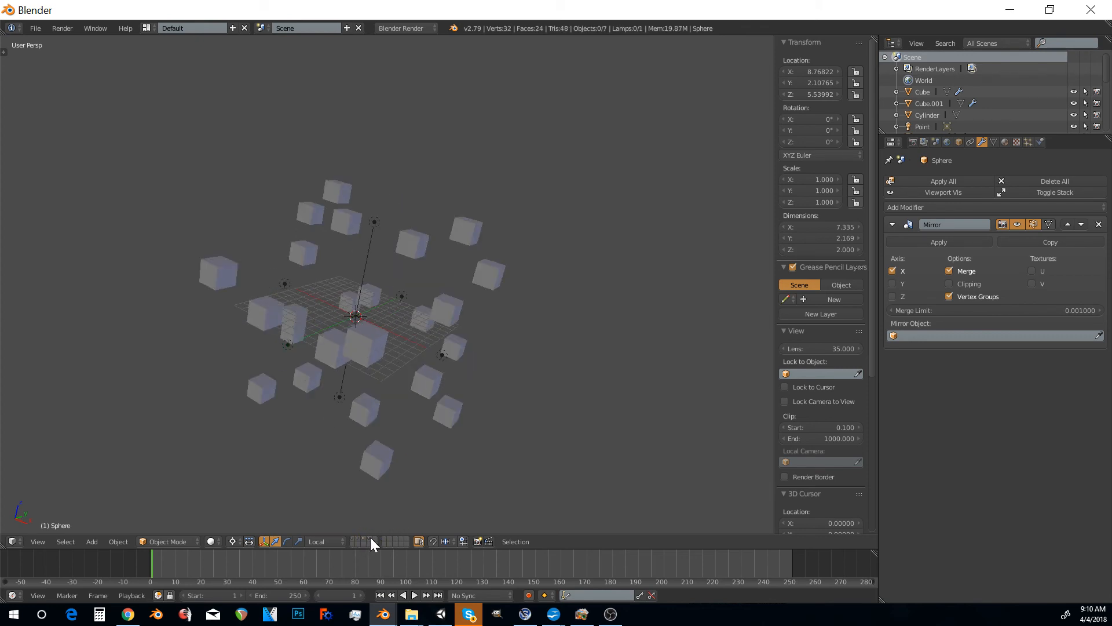
Move a top corner vertex of the inner cube in the original Cube.001 mesh upward to form a peak
{"action": "scroll", "coordinate": [363, 320], "scroll_direction": "up", "scroll_amount": 2}
{"action": "middle_click_drag", "start_coordinate": [363, 320], "coordinate": [393, 382]}
{"action": "right_click", "coordinate": [393, 383]}
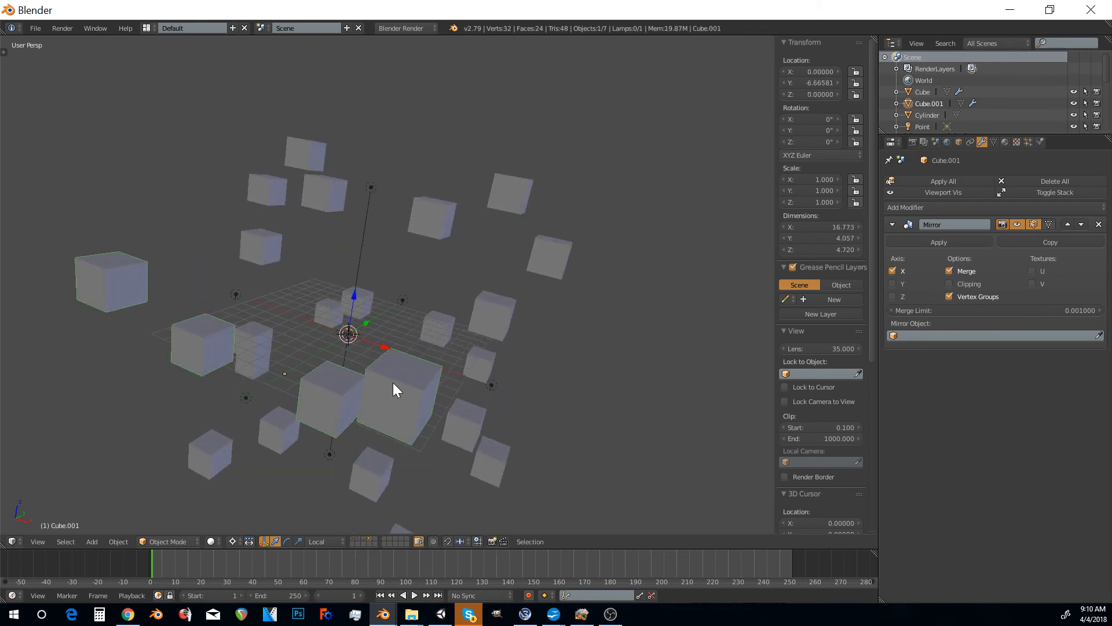
{"action": "key", "text": "Tab"}
{"action": "right_click", "coordinate": [228, 331]}
{"action": "key", "text": "g"}
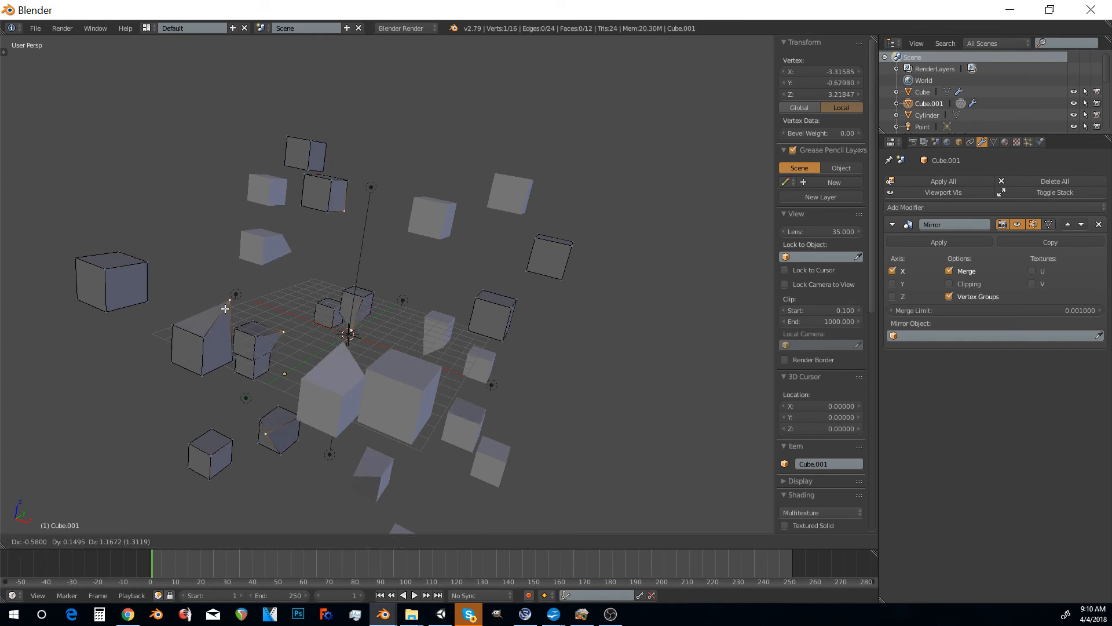
{"action": "left_click", "coordinate": [228, 310]}
{"action": "key", "text": "Tab"}
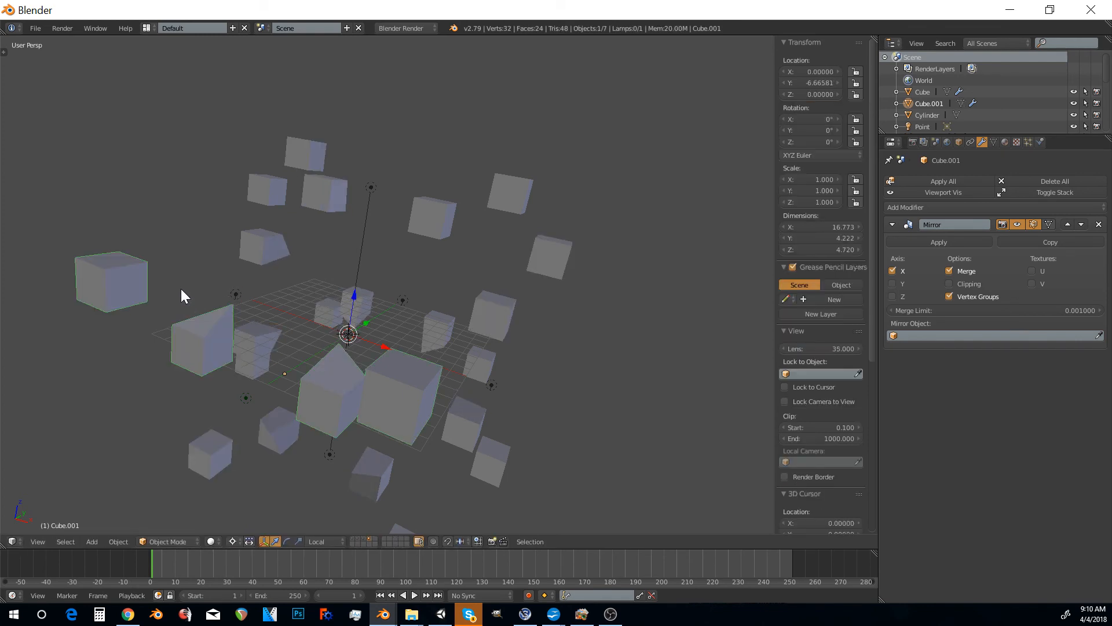
Raise a top corner vertex of the outer cube in the original Cube.001 mesh
{"action": "key", "text": "Tab"}
{"action": "right_click", "coordinate": [145, 259]}
{"action": "key", "text": "g"}
{"action": "left_click", "coordinate": [156, 238]}
{"action": "key", "text": "Tab"}
Select individual tut instances and the original cube in turn and examine how the mirrored shapes are arranged
{"action": "scroll", "coordinate": [190, 294], "scroll_direction": "down", "scroll_amount": 2}
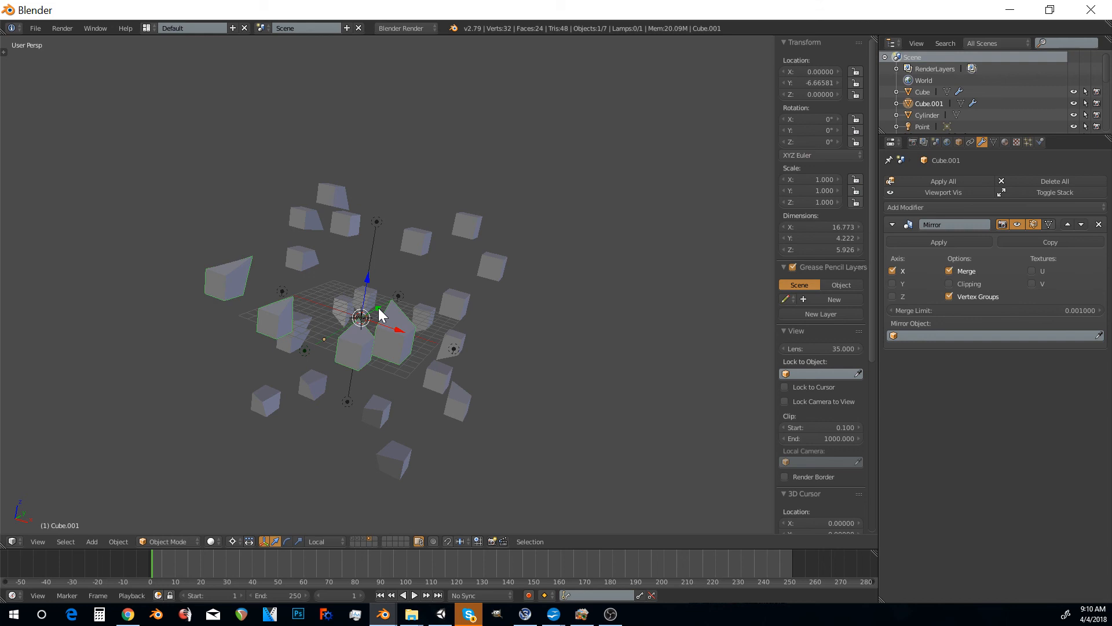
{"action": "middle_click_drag", "start_coordinate": [378, 307], "coordinate": [418, 360]}
{"action": "middle_click_drag", "start_coordinate": [221, 313], "coordinate": [339, 326]}
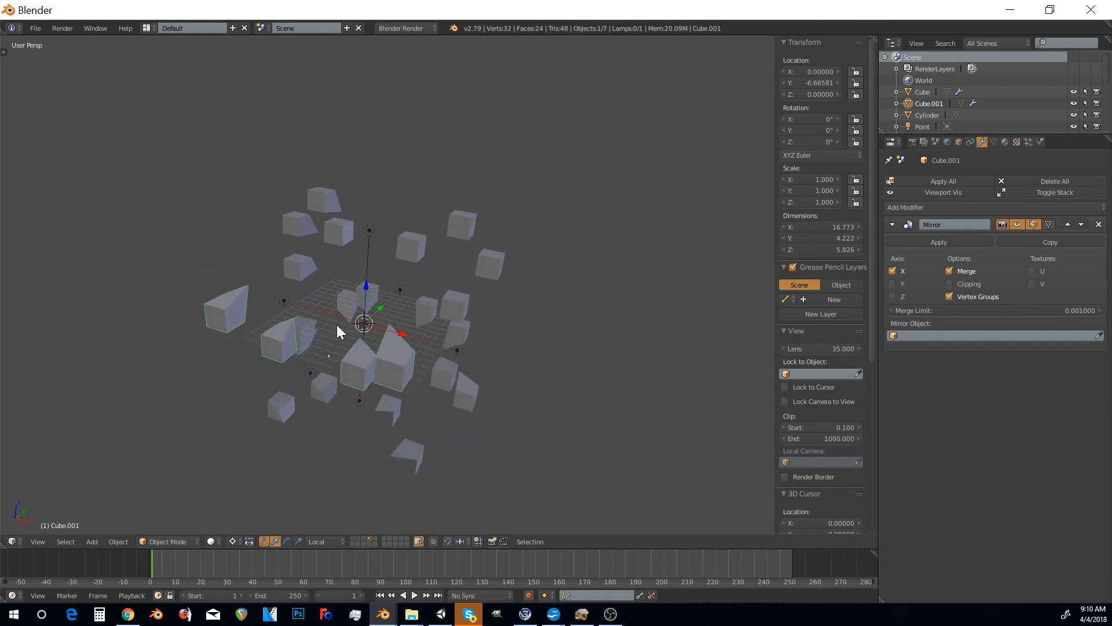
{"action": "right_click", "coordinate": [316, 227]}
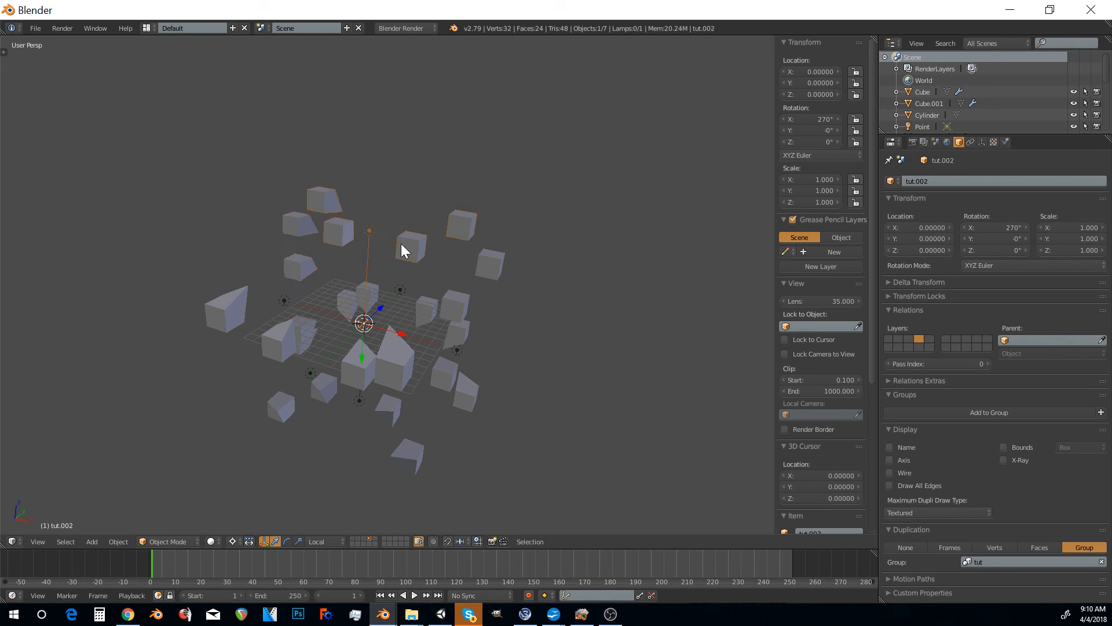
{"action": "right_click", "coordinate": [463, 307]}
{"action": "middle_click_drag", "start_coordinate": [467, 374], "coordinate": [448, 372]}
{"action": "right_click", "coordinate": [281, 336]}
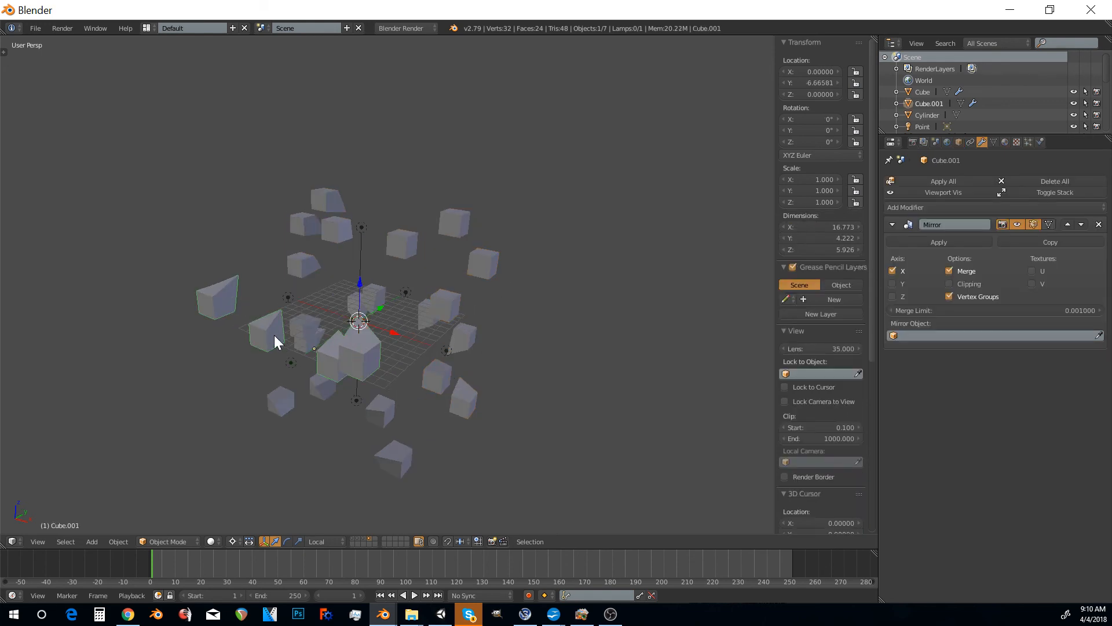
{"action": "middle_click_drag", "start_coordinate": [273, 335], "coordinate": [348, 353], "text": "shift"}
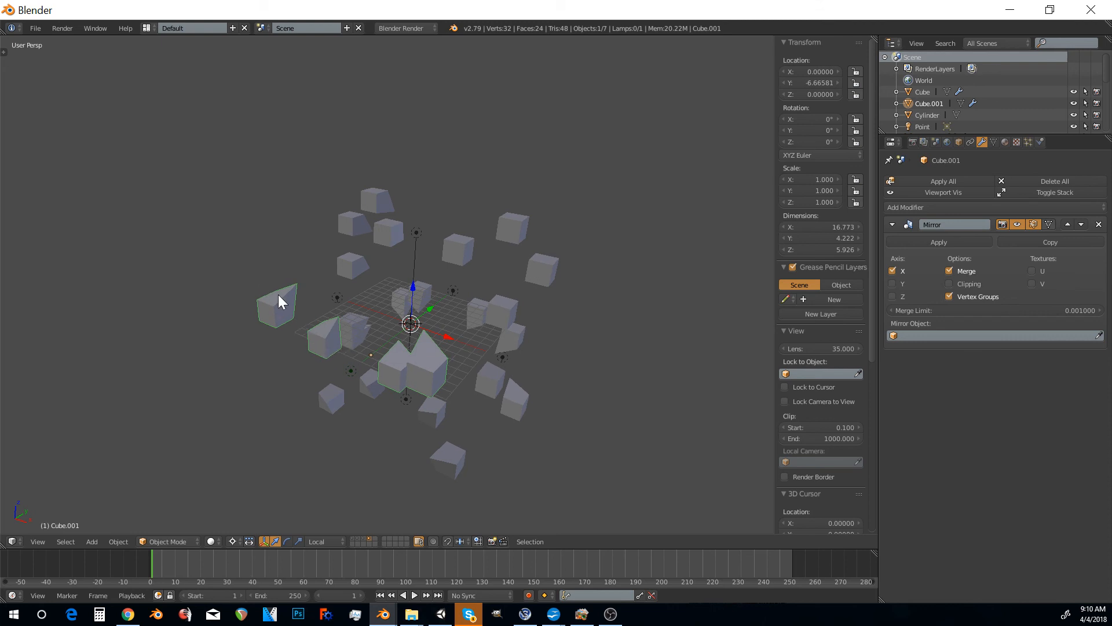
{"action": "middle_click_drag", "start_coordinate": [323, 332], "coordinate": [342, 344], "text": "shift"}
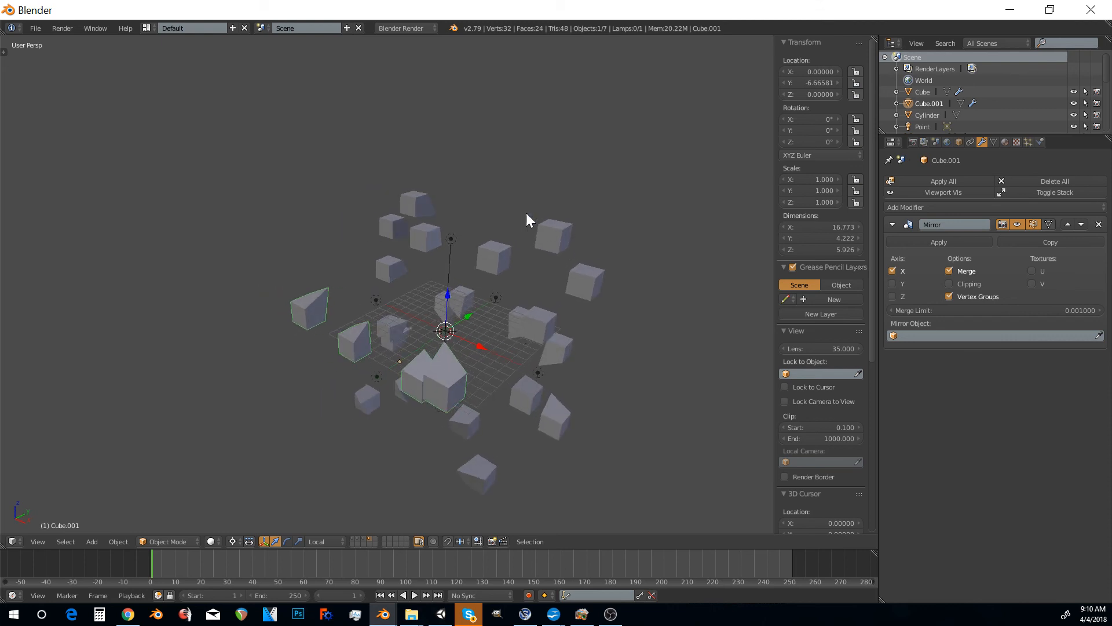
{"action": "middle_click_drag", "start_coordinate": [394, 263], "coordinate": [404, 321]}
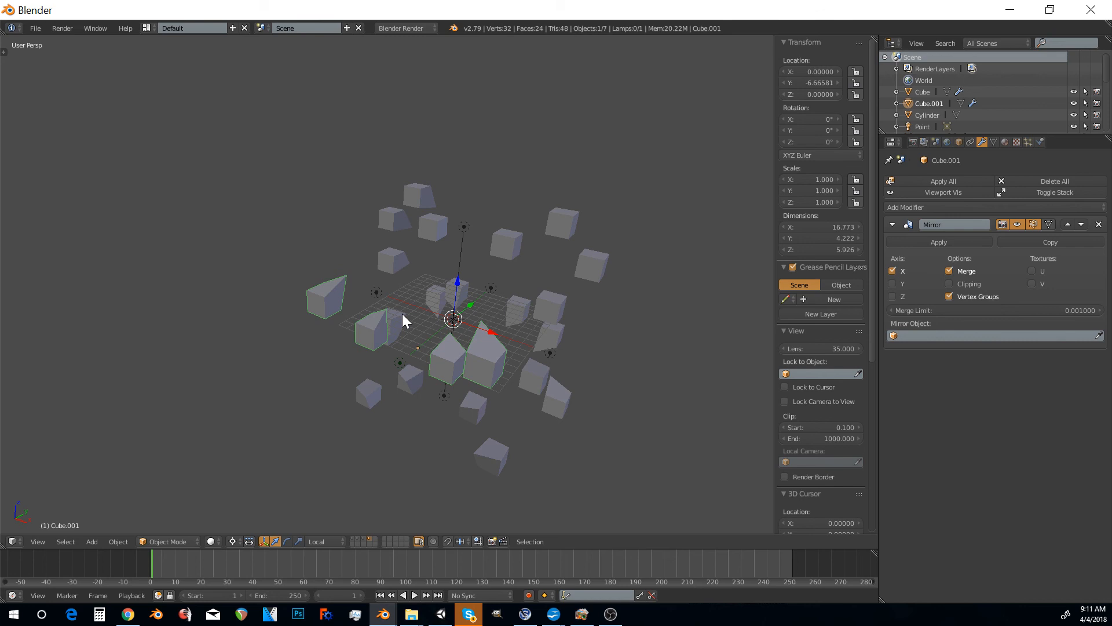